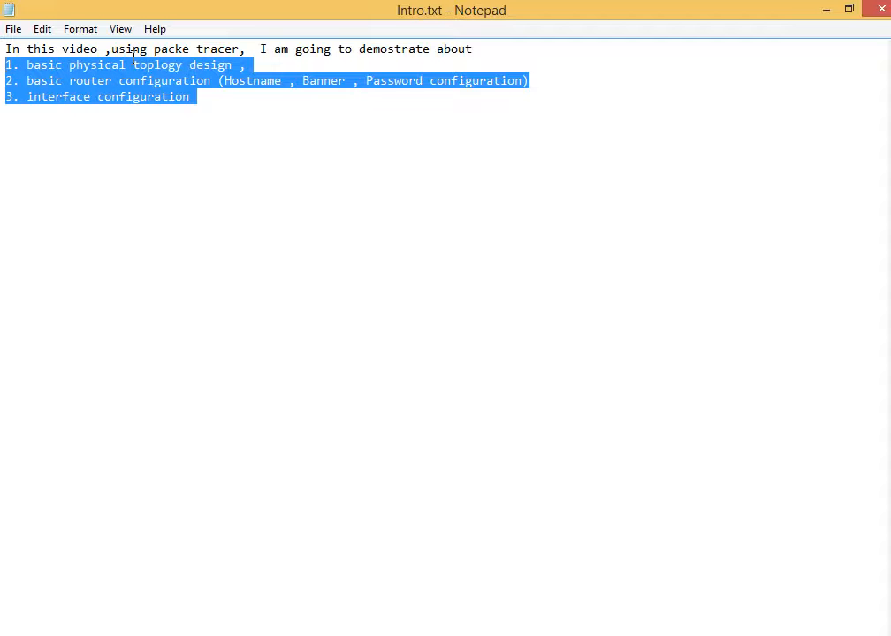
Highlight the Hostname, Banner and interface configuration agenda items in Intro.txt.
click(136, 93)
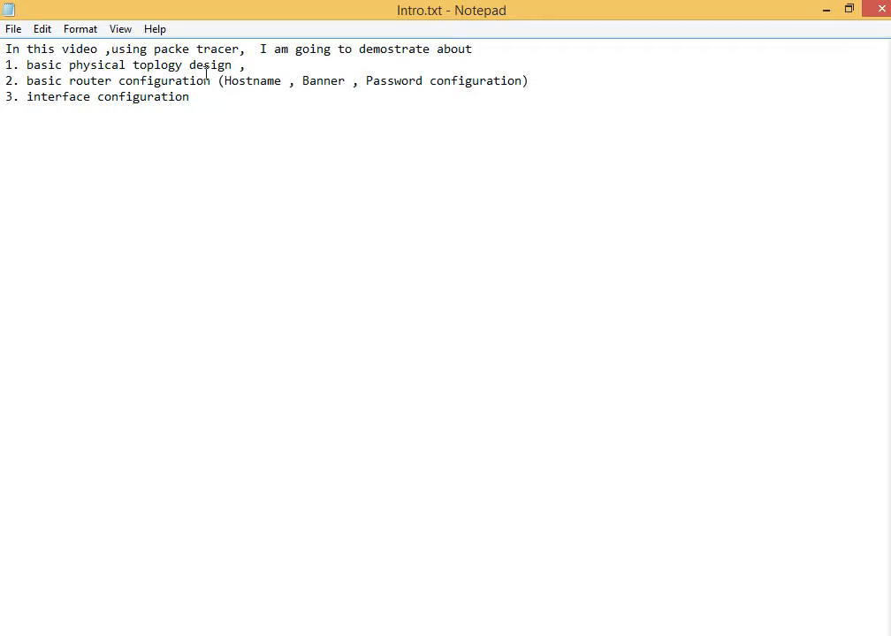
drag(288, 81, 267, 81)
drag(351, 81, 315, 81)
drag(209, 103, 12, 99)
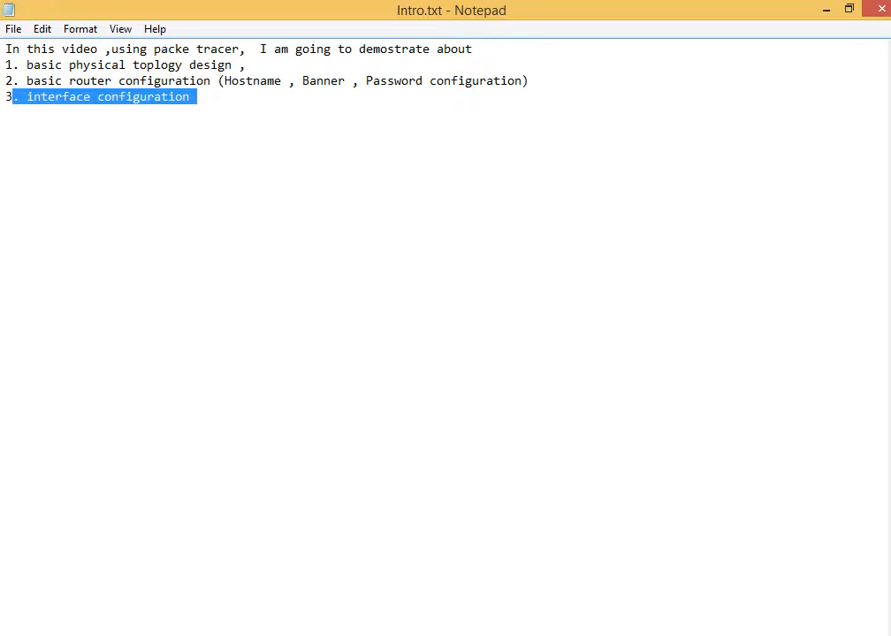
Review topology.jpg's three-router, six-PC diagram in Photo Viewer, then return to Packet Tracer.
key(alt+Tab)
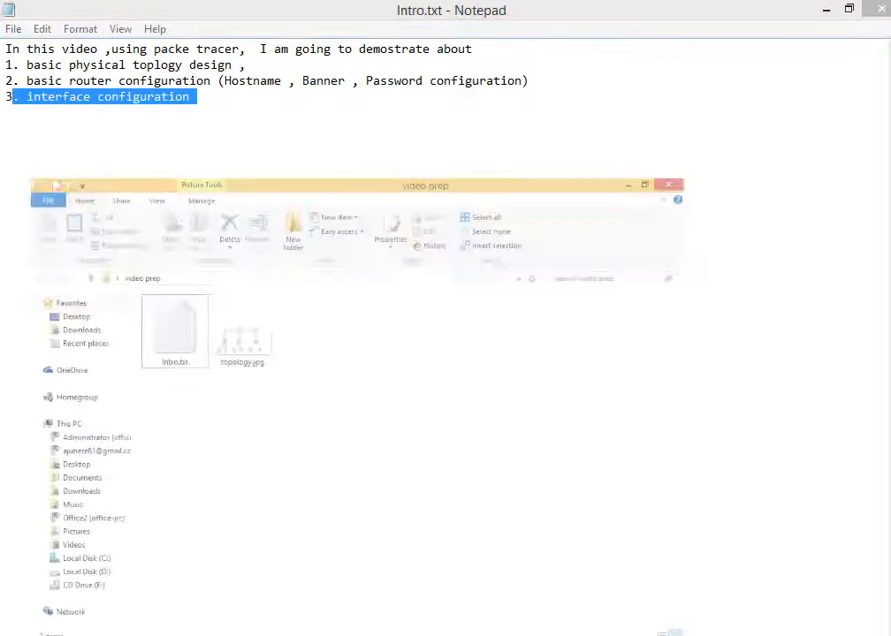
double_click(305, 215)
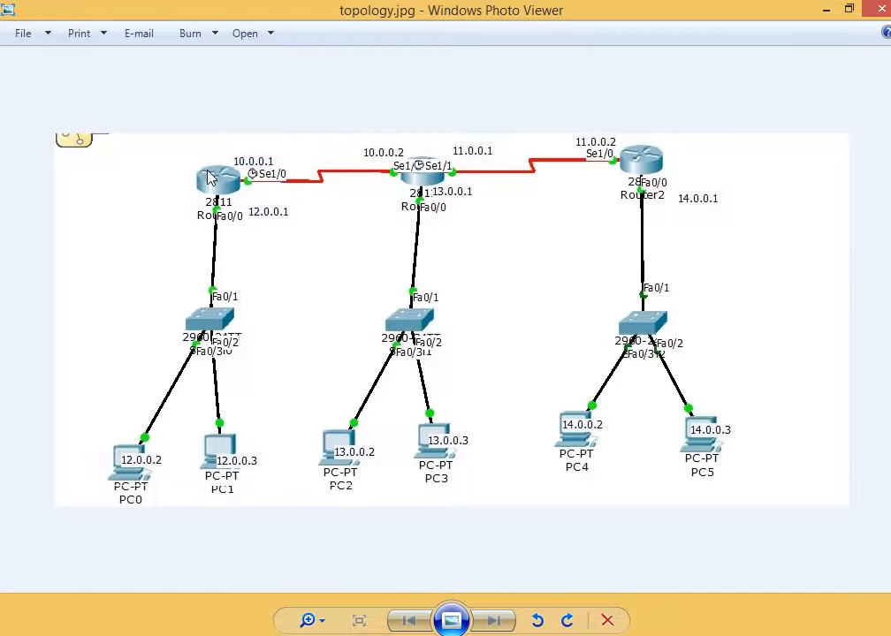
click(238, 191)
click(417, 177)
click(838, 20)
click(488, 634)
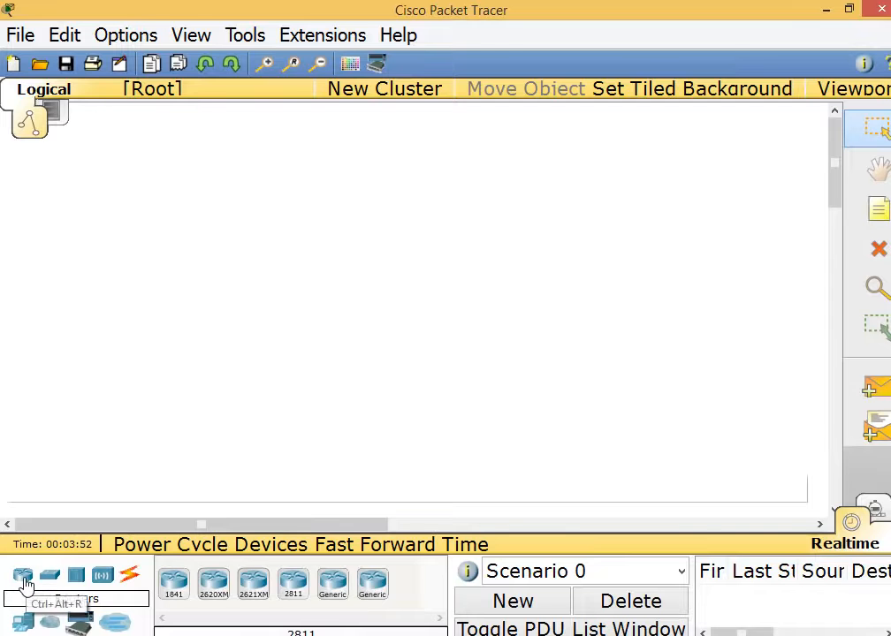
Place three 2811 routers in a row across the top of the canvas.
click(293, 584)
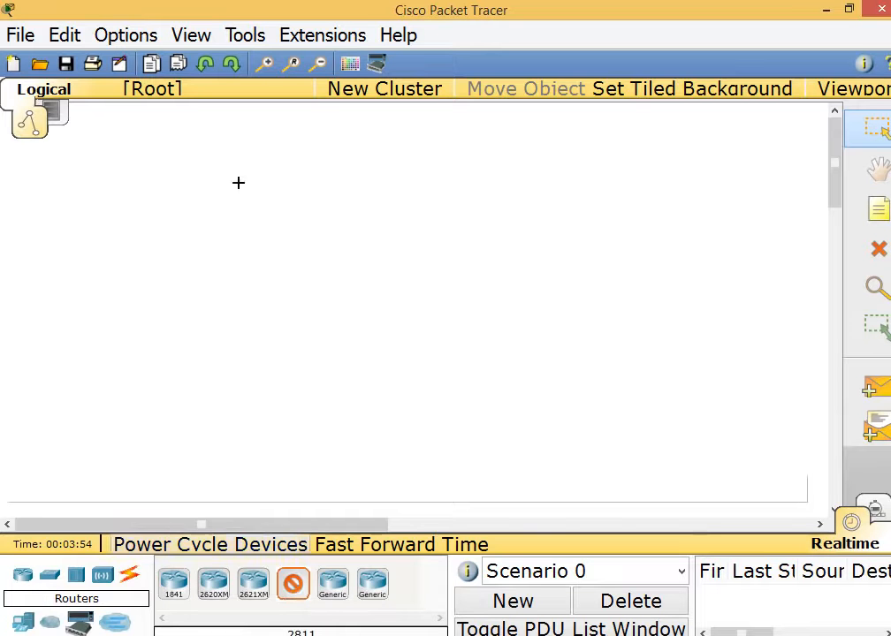
click(219, 177)
click(292, 583)
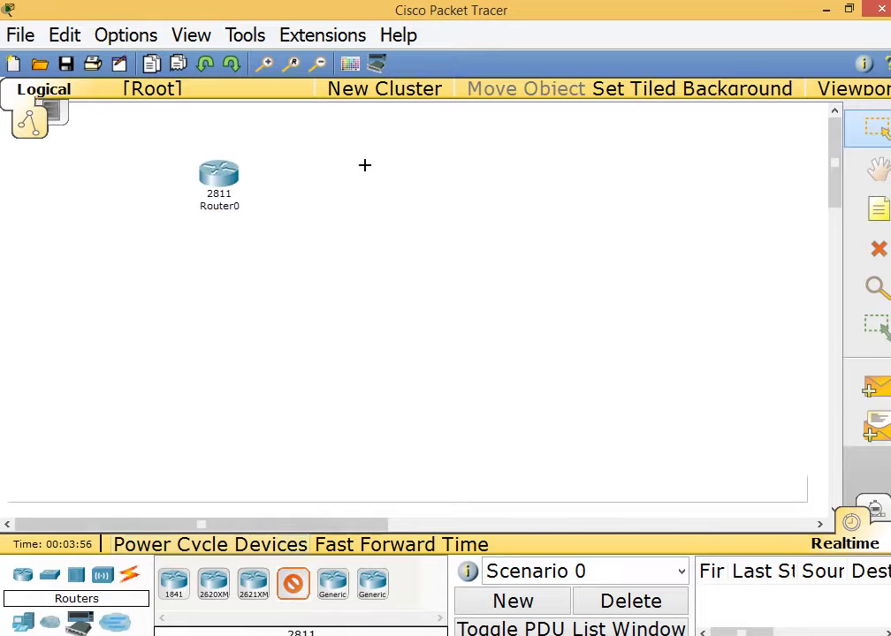
click(365, 168)
click(291, 581)
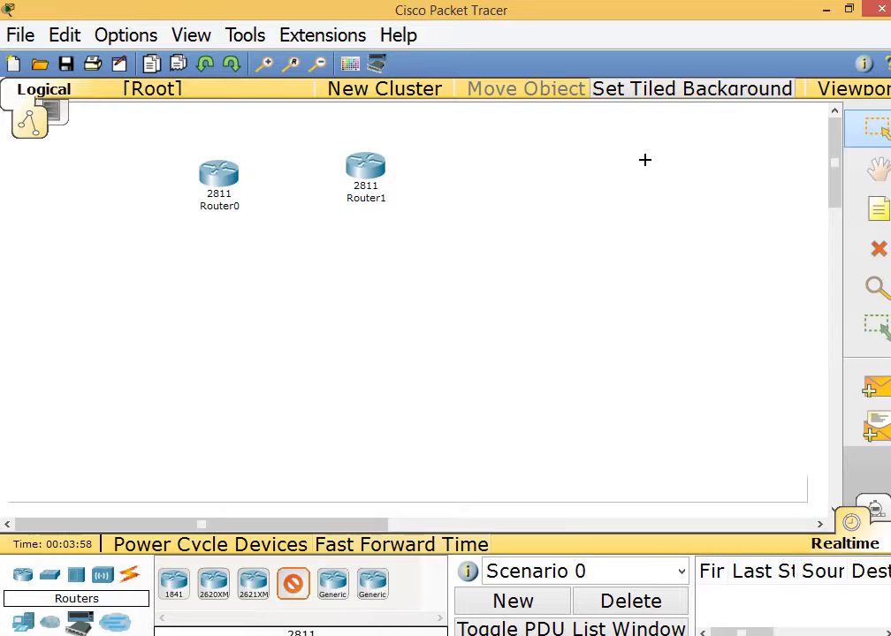
click(580, 168)
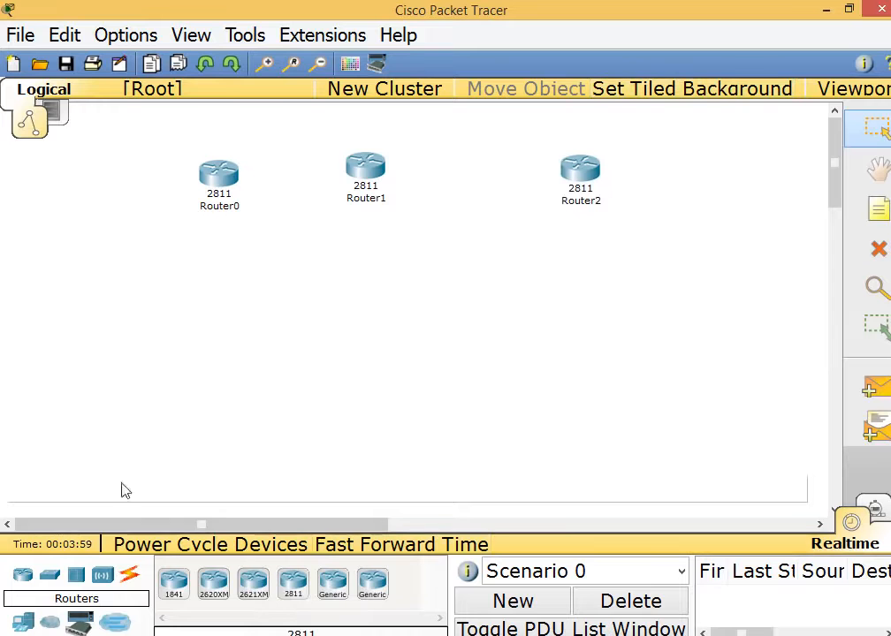
Place three 2960 switches, one below each router.
click(50, 574)
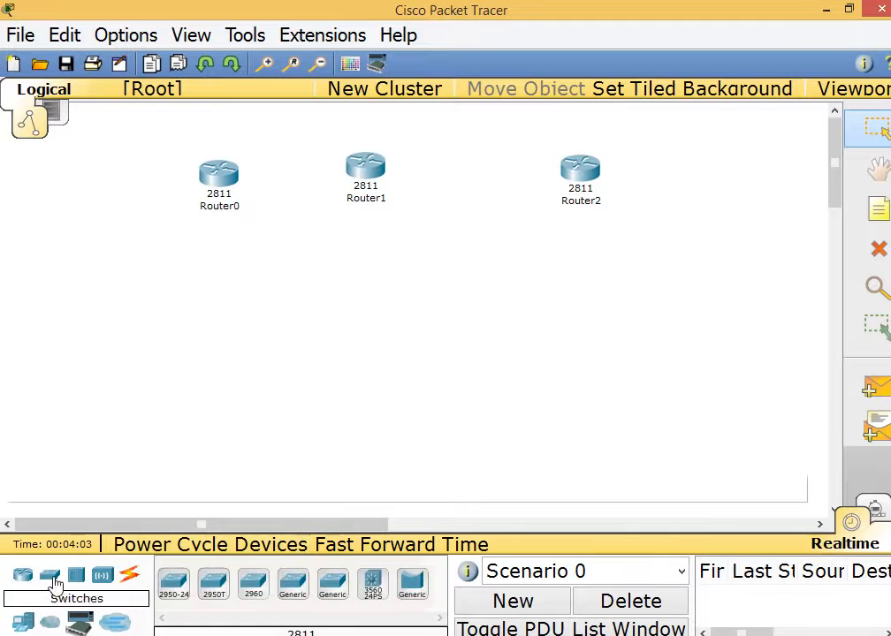
click(252, 586)
click(209, 289)
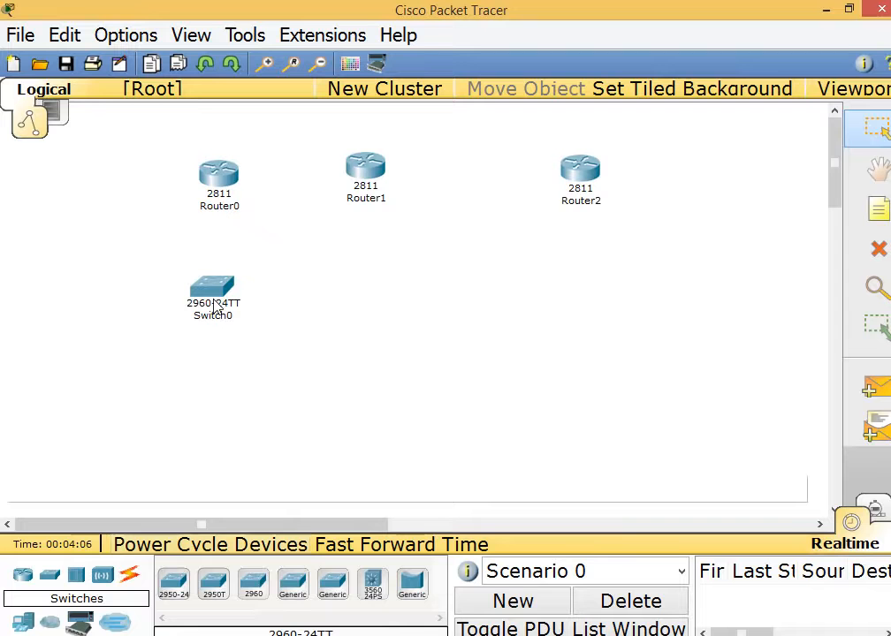
click(252, 585)
click(372, 287)
click(253, 585)
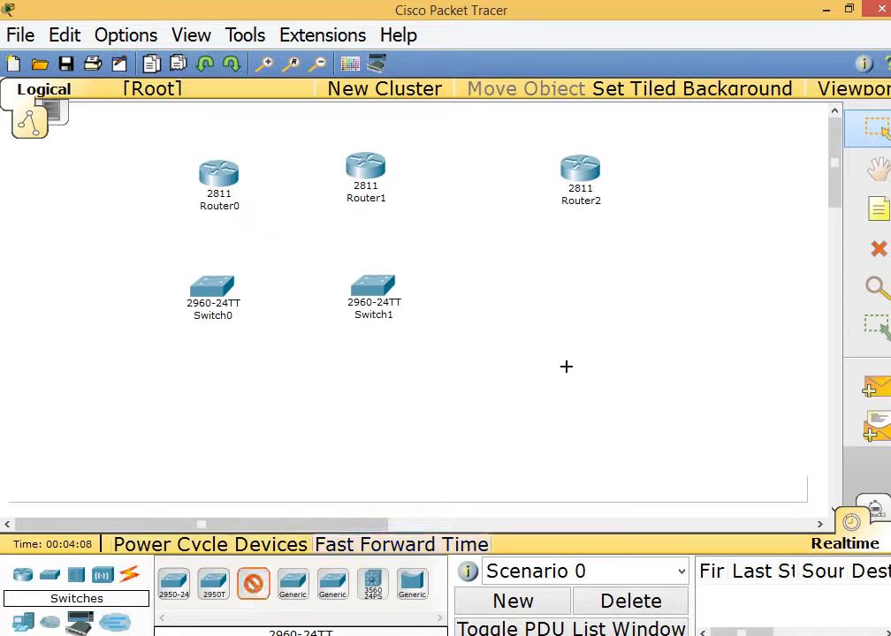
click(587, 282)
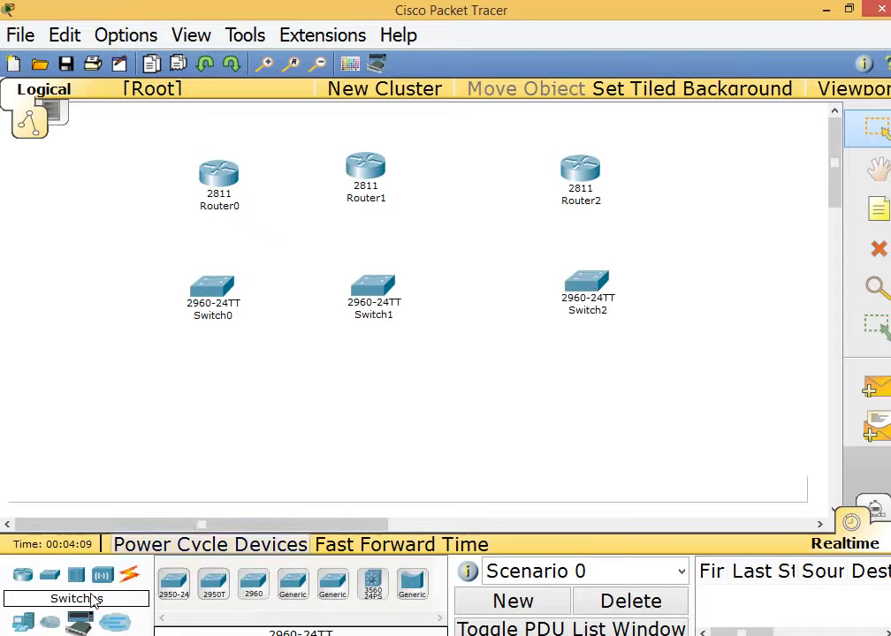
Place six generic PCs, PC0 through PC5, along the bottom.
click(22, 624)
click(173, 585)
click(154, 411)
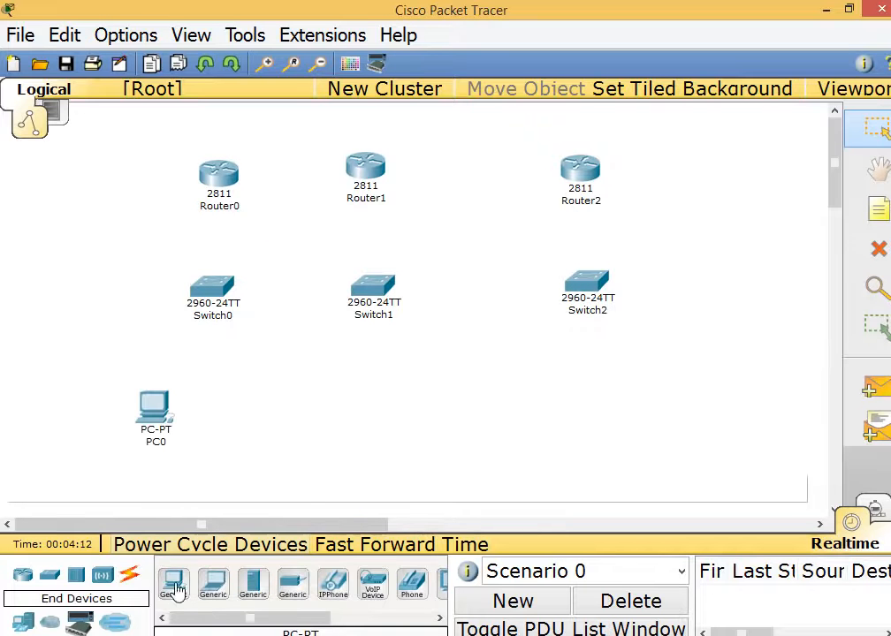
click(176, 590)
click(235, 401)
click(173, 585)
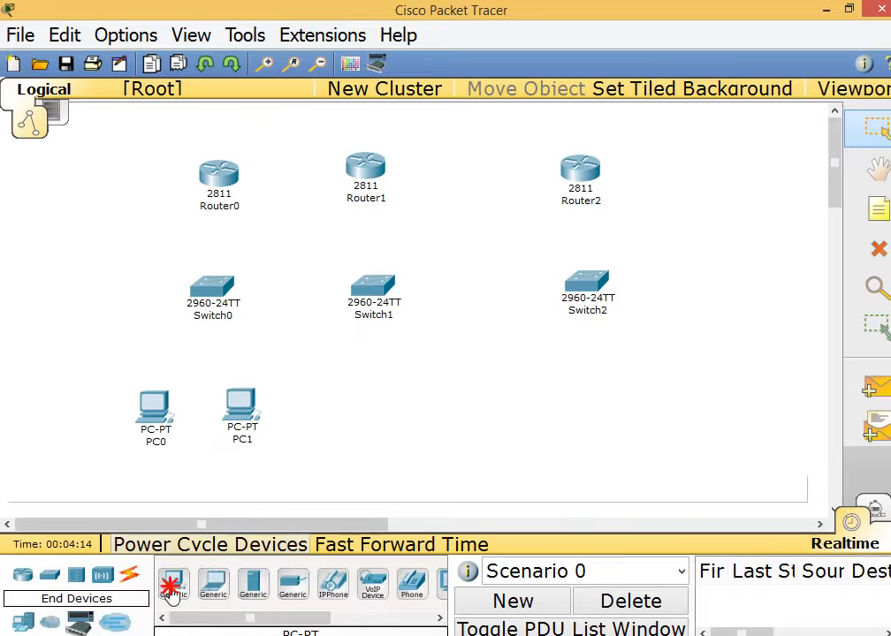
click(325, 402)
click(173, 585)
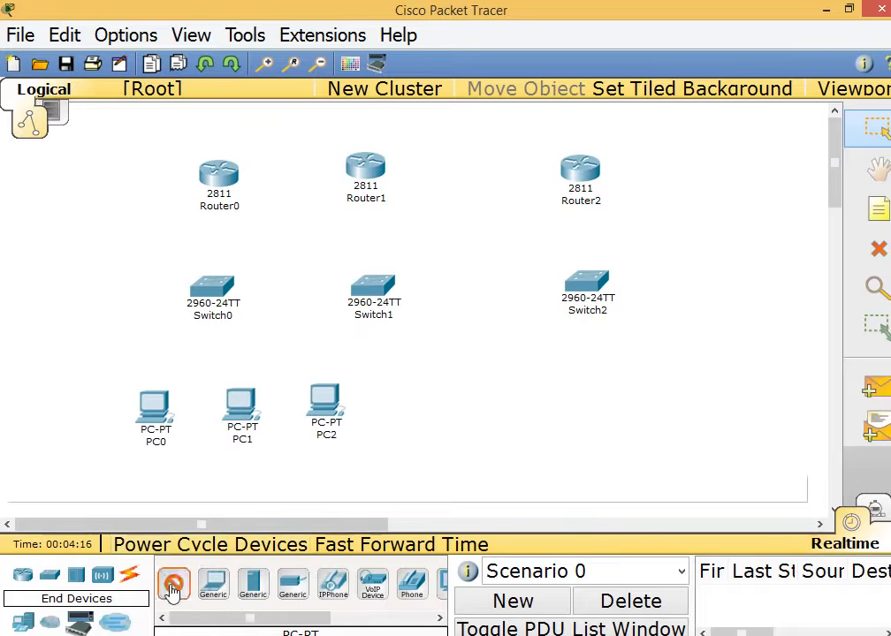
click(423, 390)
click(175, 584)
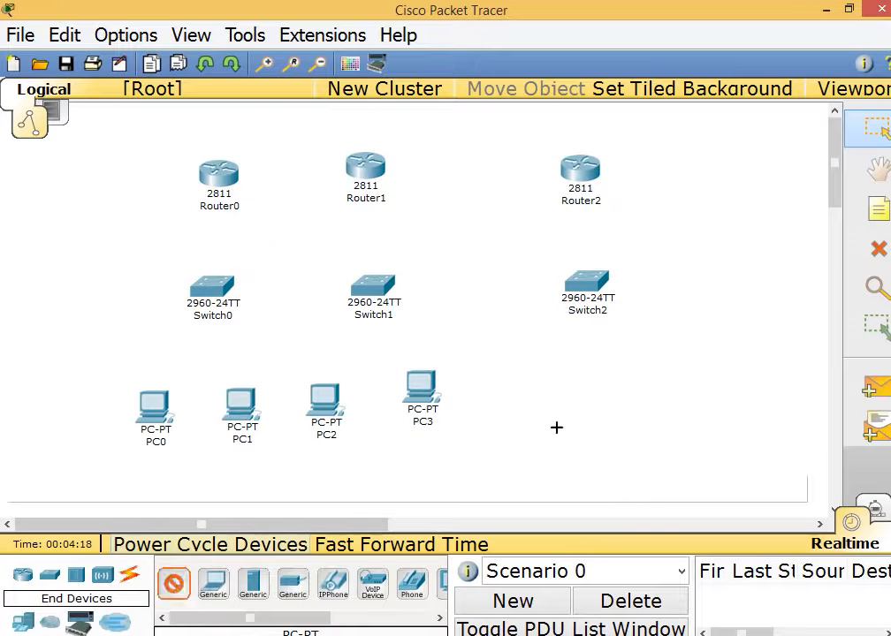
click(540, 381)
click(174, 585)
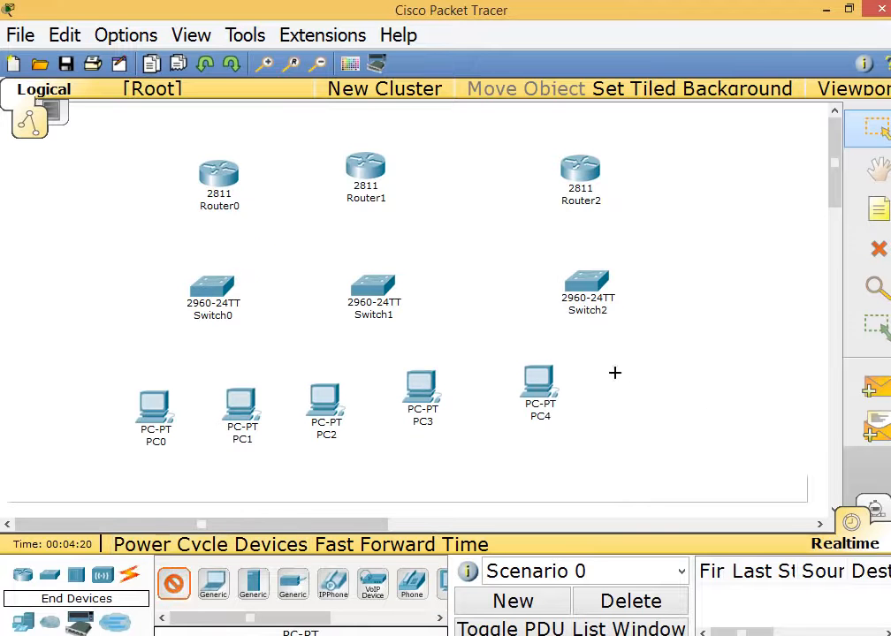
click(653, 379)
click(129, 575)
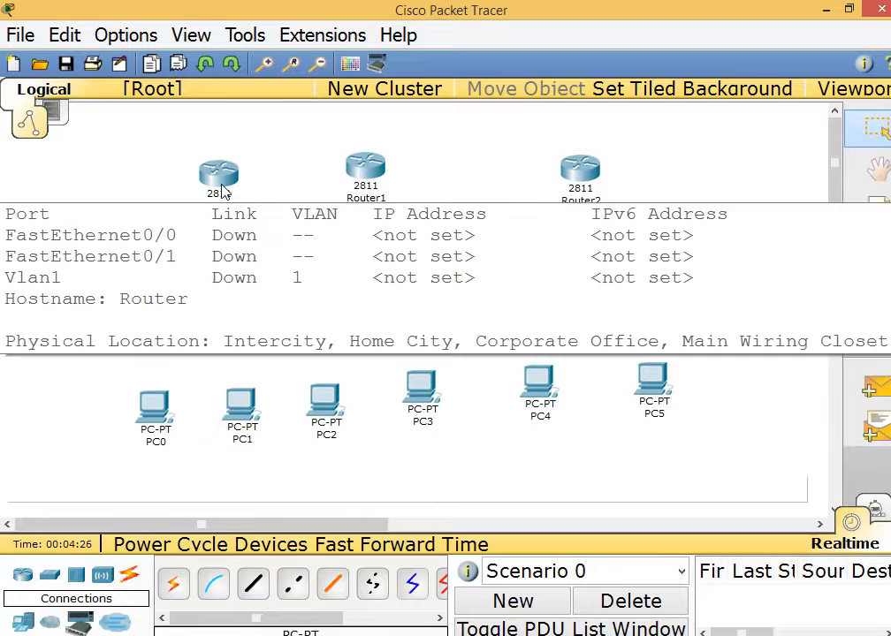
Add notes reading Kabul above Router0, India above Router1 and USA above Router2.
click(880, 209)
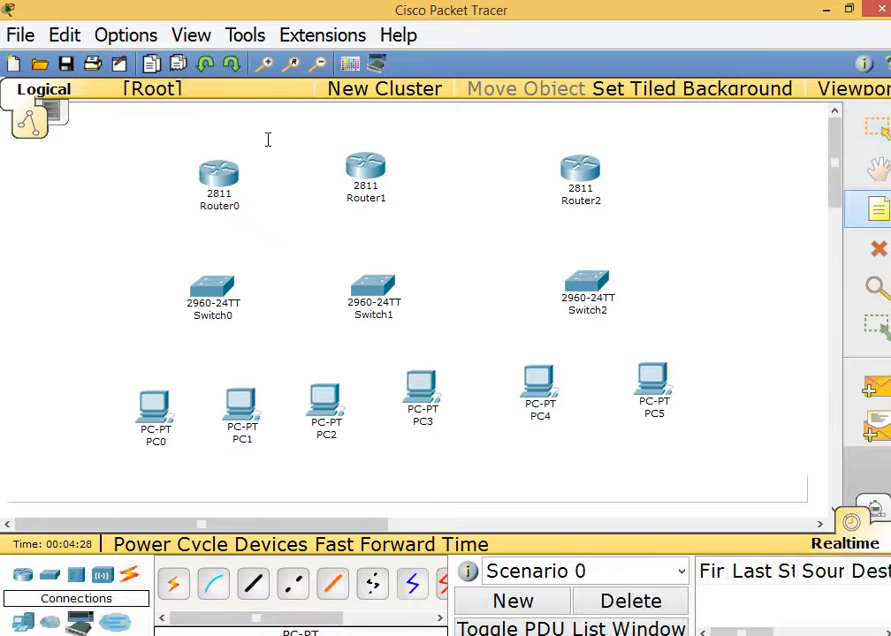
click(206, 142)
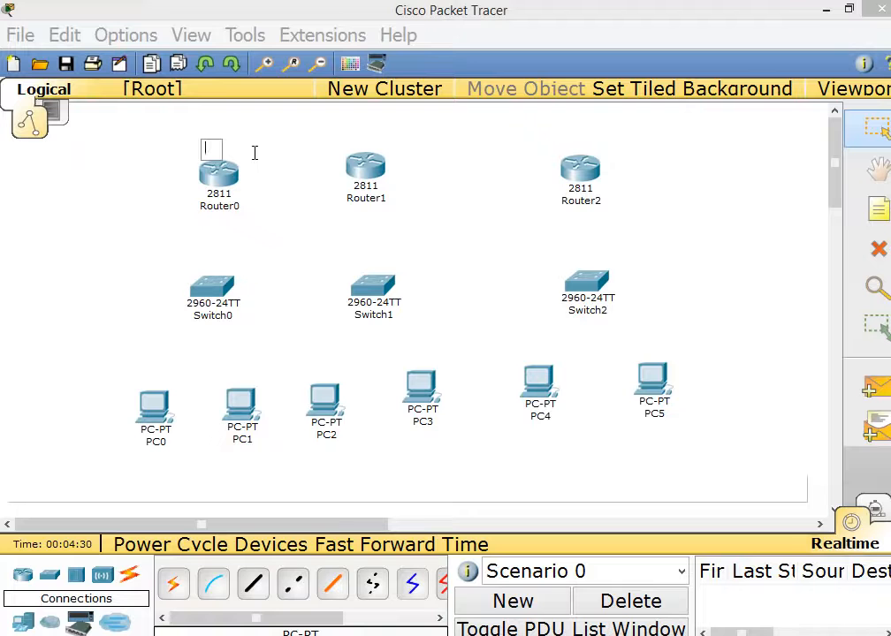
text(Kabul)
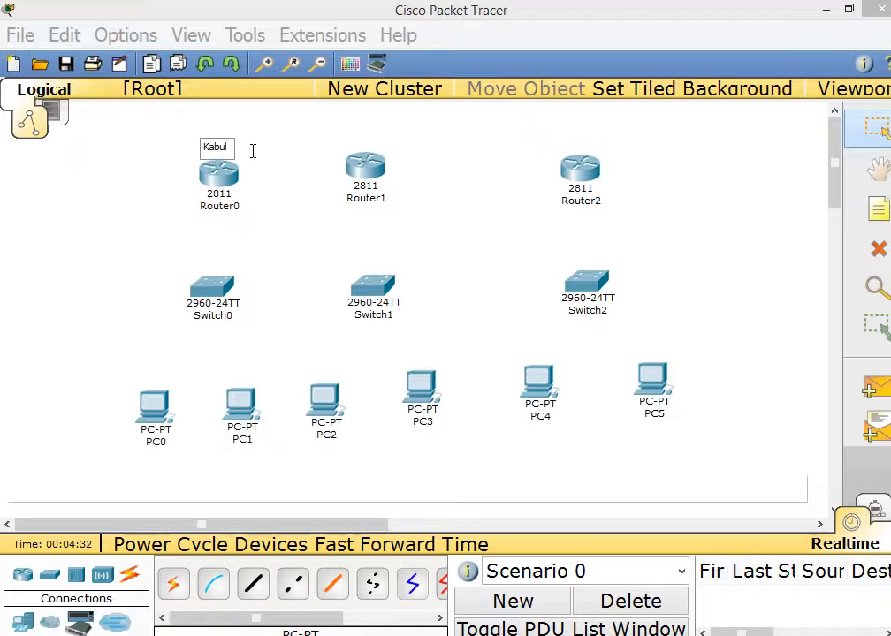
click(343, 146)
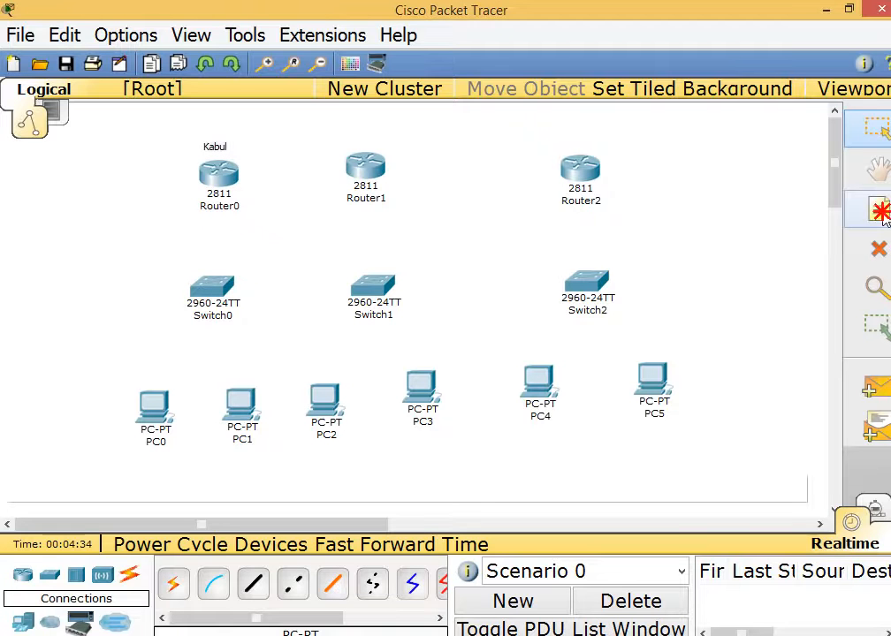
click(881, 212)
click(345, 141)
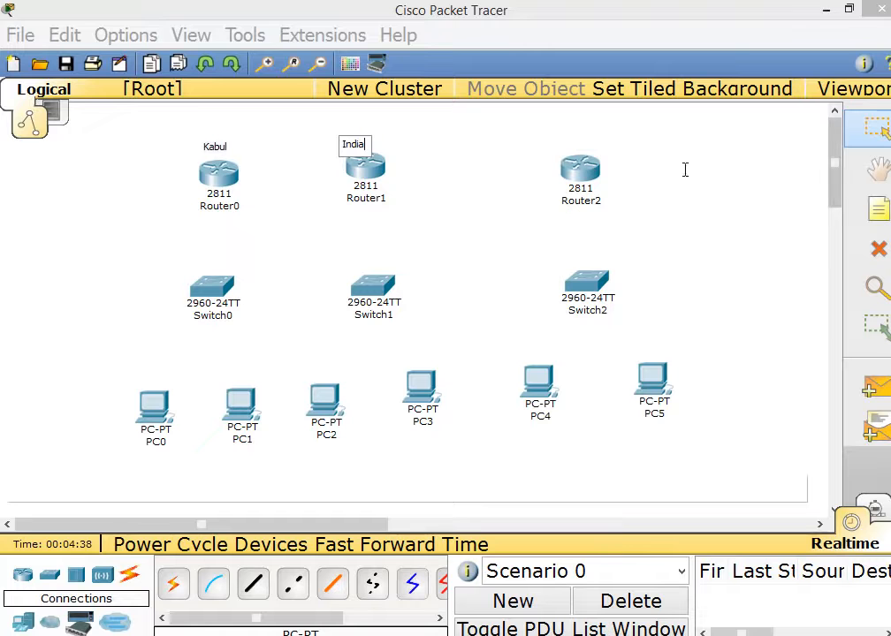
click(878, 210)
click(568, 142)
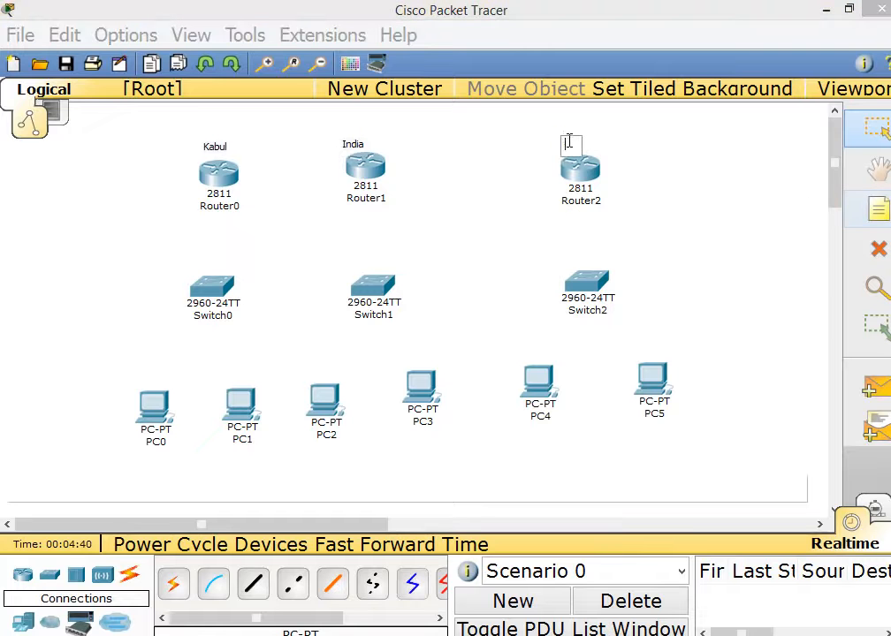
click(689, 170)
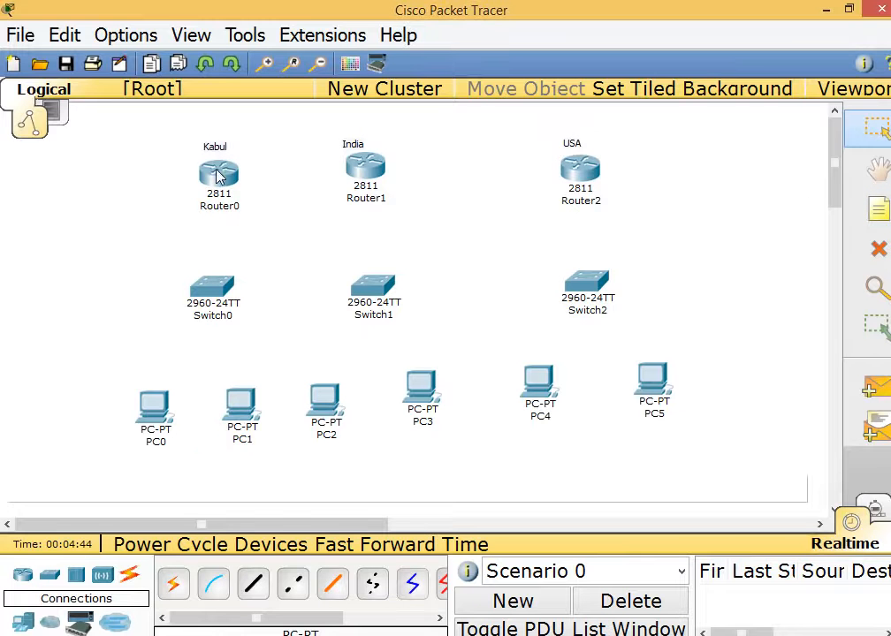
mouse_move(223, 175)
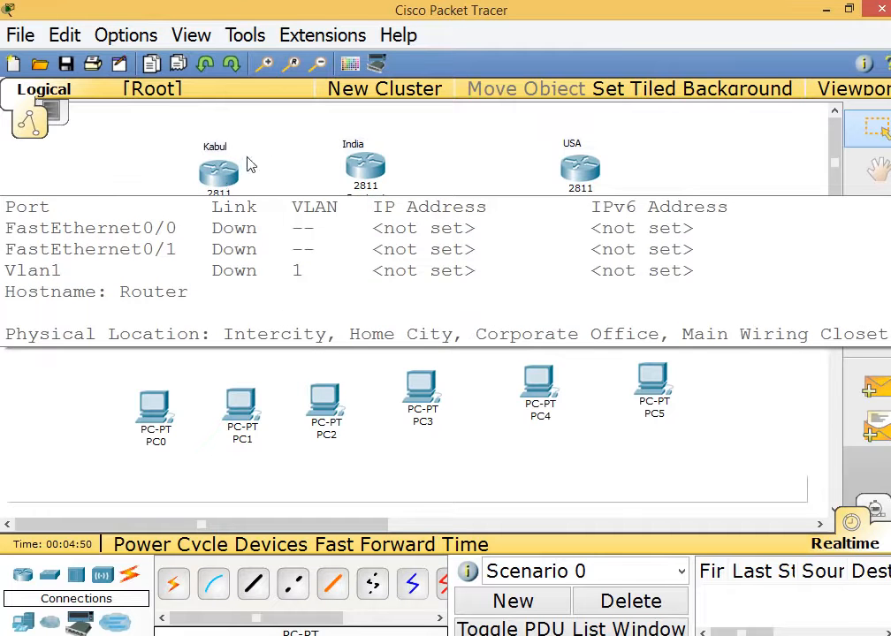
Fit an NM-4A/S serial module into Router0, the India router and the USA router.
click(215, 179)
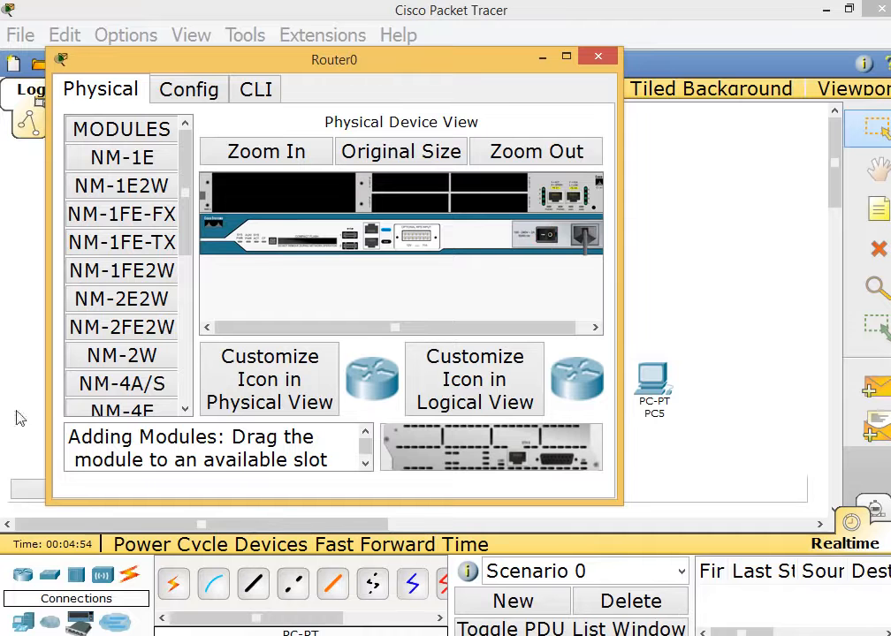
drag(155, 385, 245, 193)
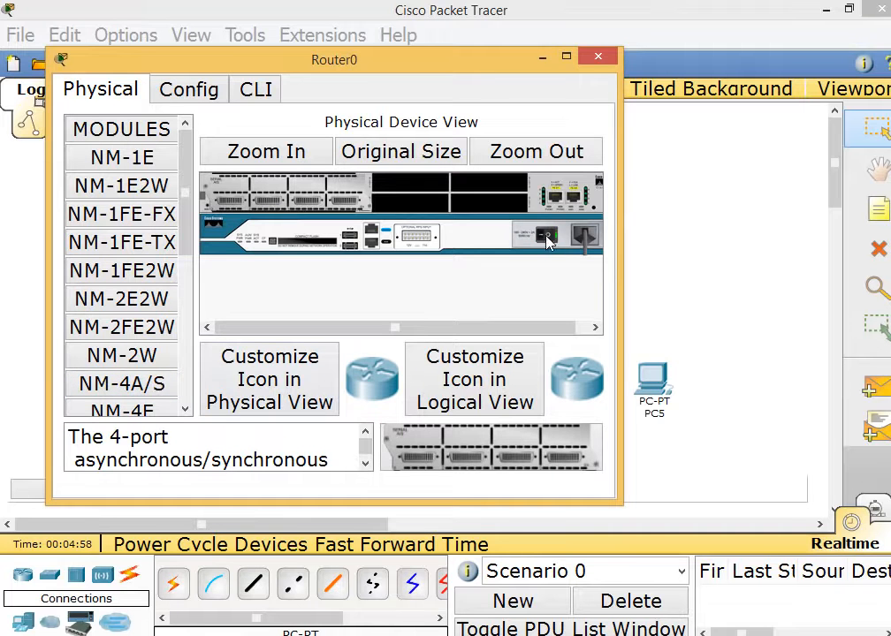
click(599, 57)
click(366, 180)
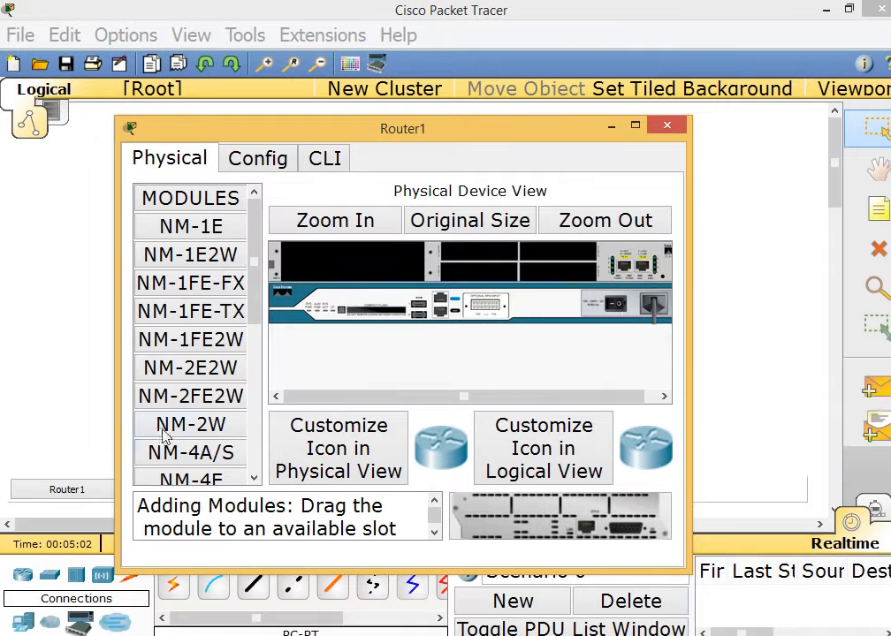
drag(177, 451, 296, 261)
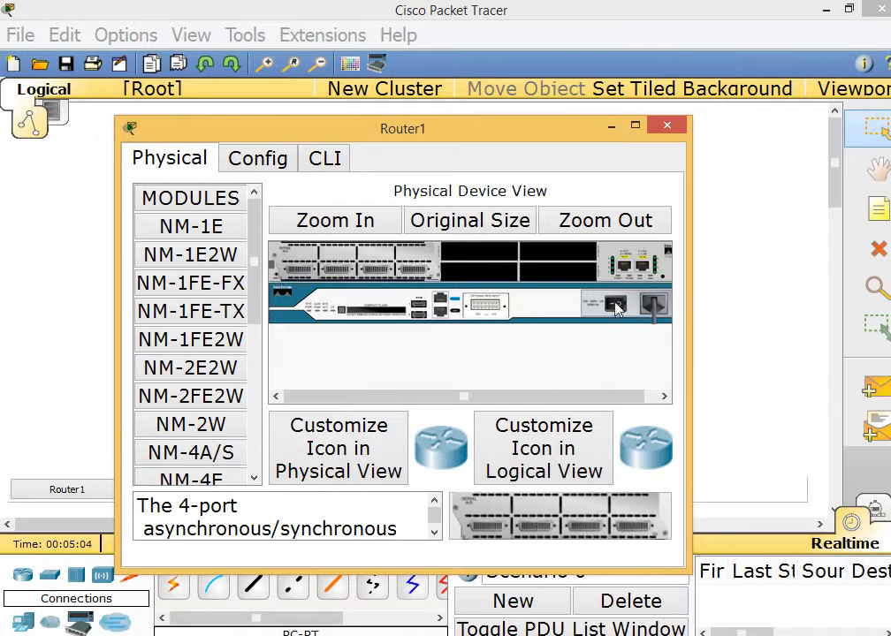
click(617, 305)
click(668, 126)
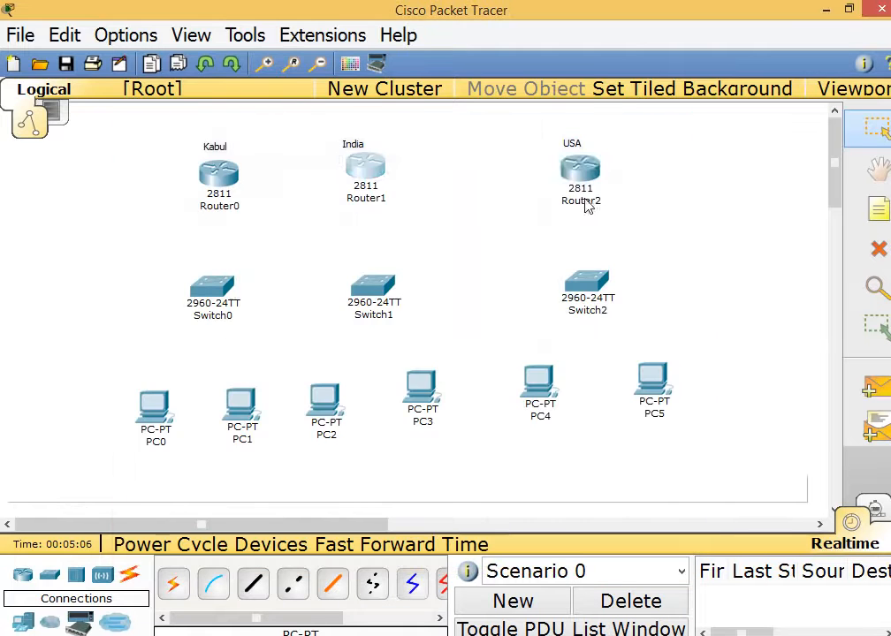
click(584, 188)
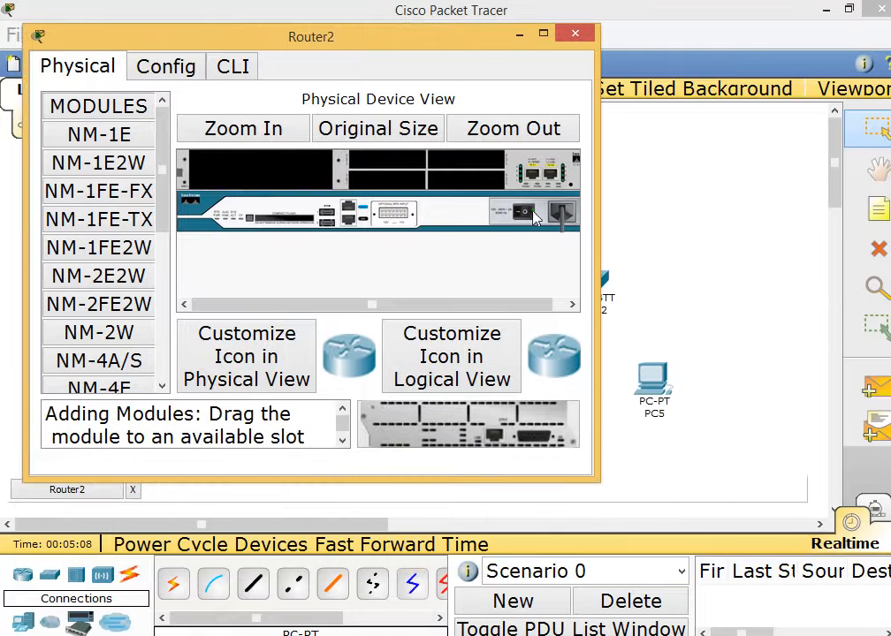
drag(99, 360, 258, 168)
click(579, 32)
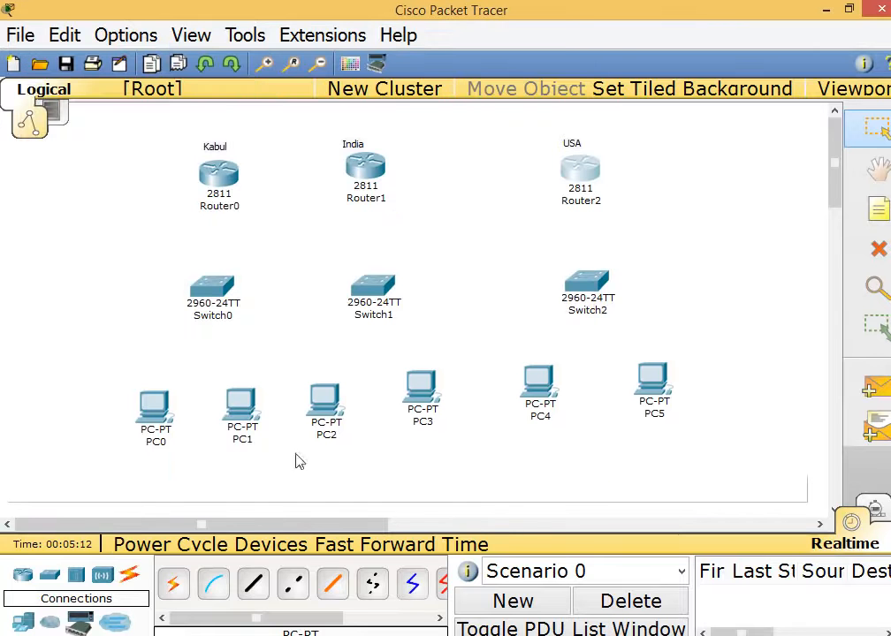
Connect Kabul Serial1/0 to India Serial1/0 with a serial DCE cable.
drag(302, 620, 354, 620)
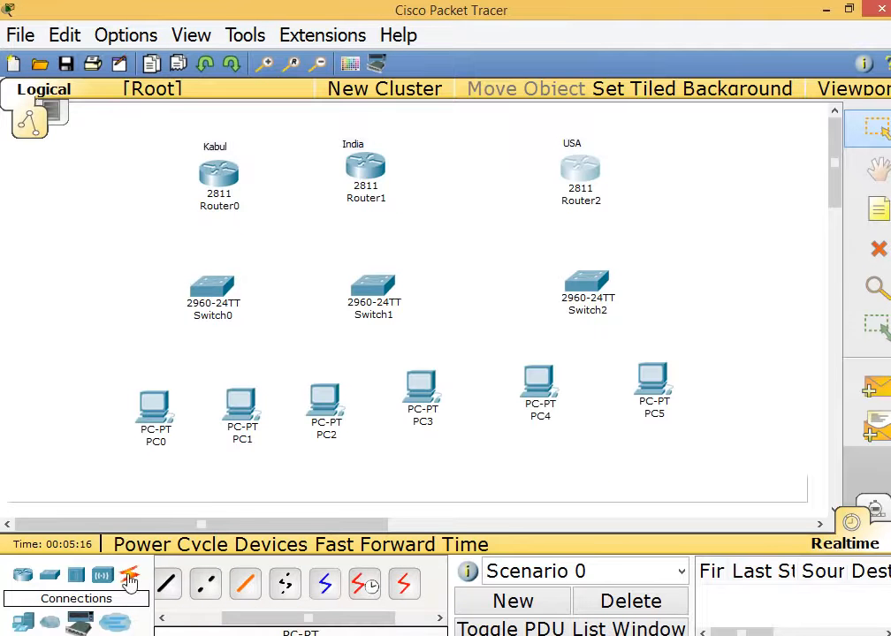
click(372, 589)
click(220, 179)
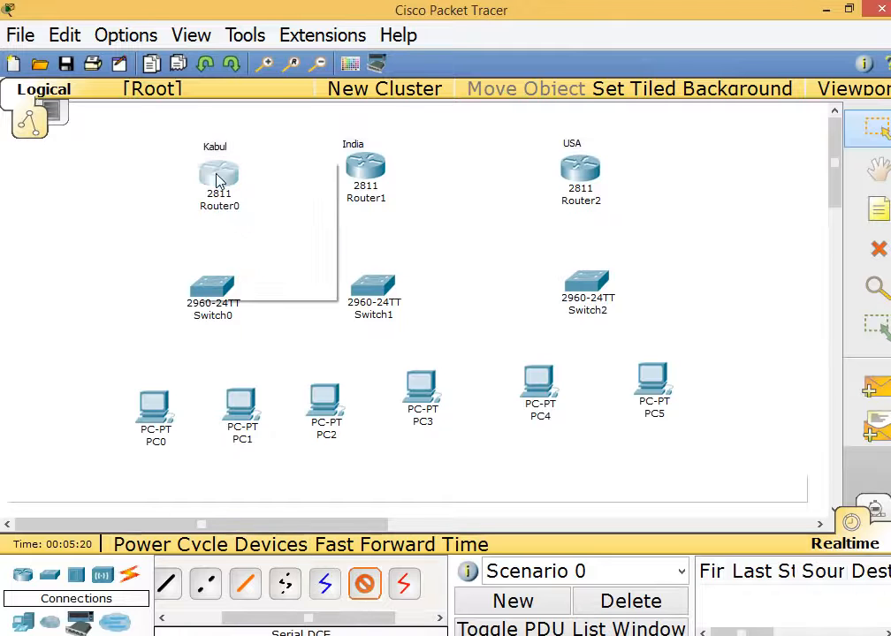
click(283, 230)
click(366, 168)
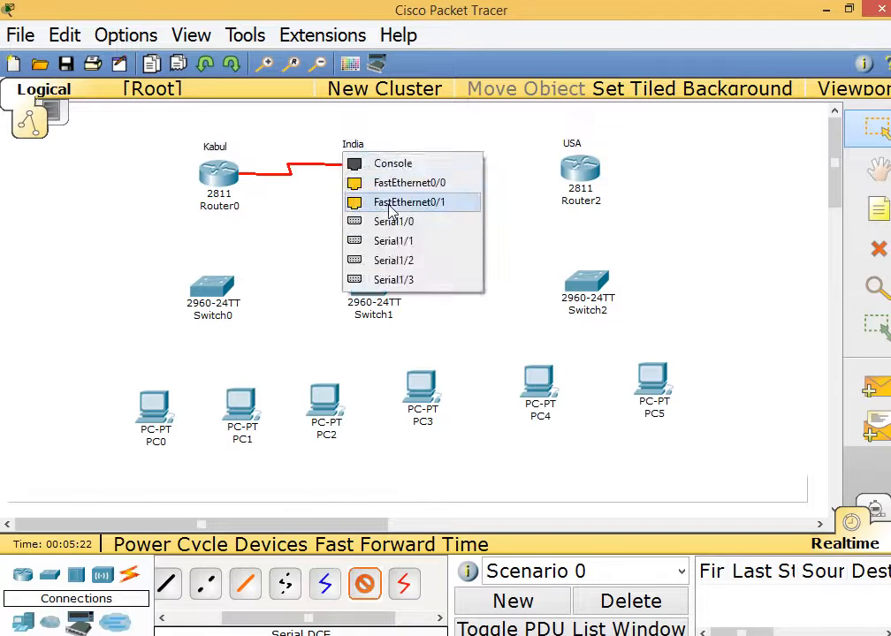
click(390, 222)
Connect India Serial1/1 to USA Serial1/0 with a serial DCE cable.
click(365, 583)
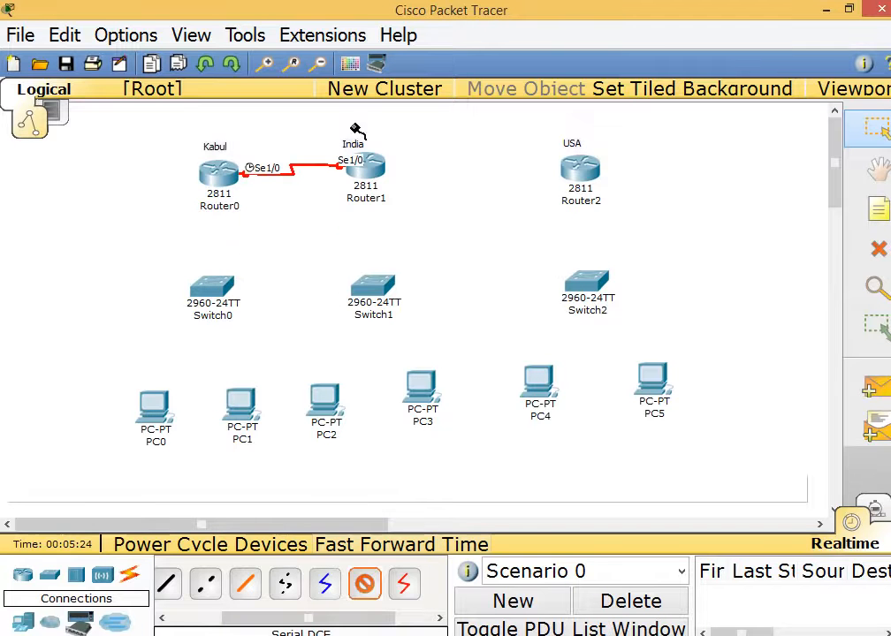
click(382, 167)
click(412, 223)
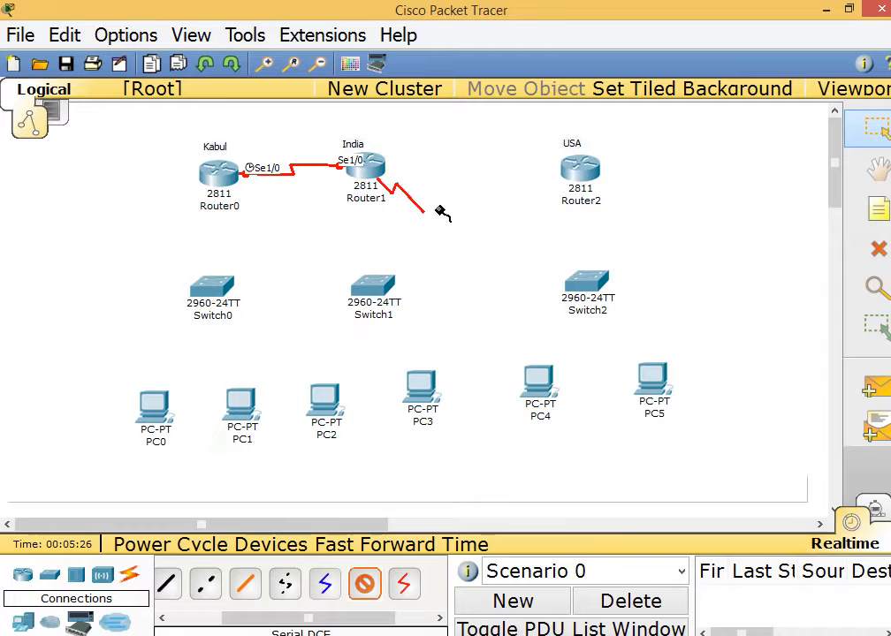
click(575, 175)
click(575, 225)
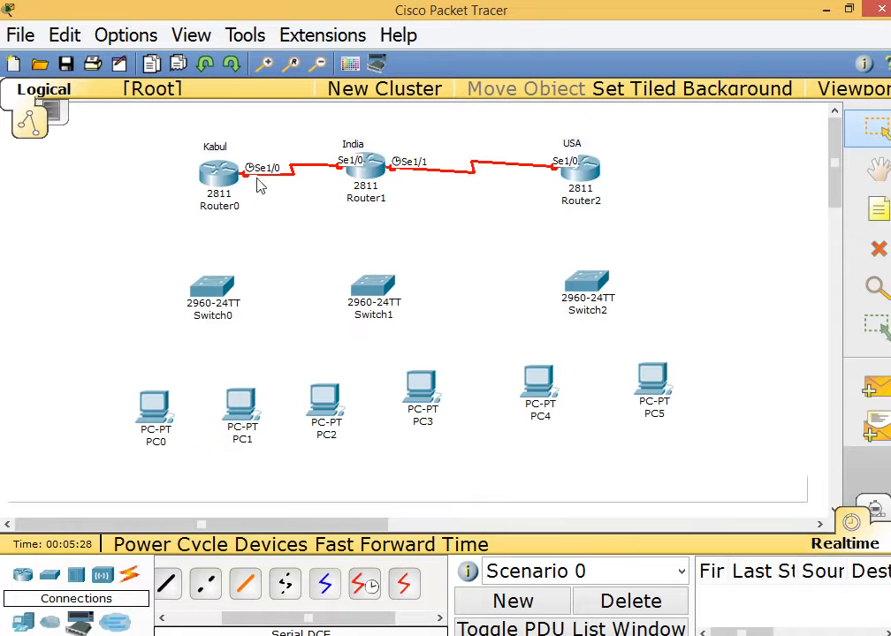
Cable Kabul FastEthernet0/0 to Switch0 FastEthernet0/1 with copper straight-through.
drag(298, 617, 225, 611)
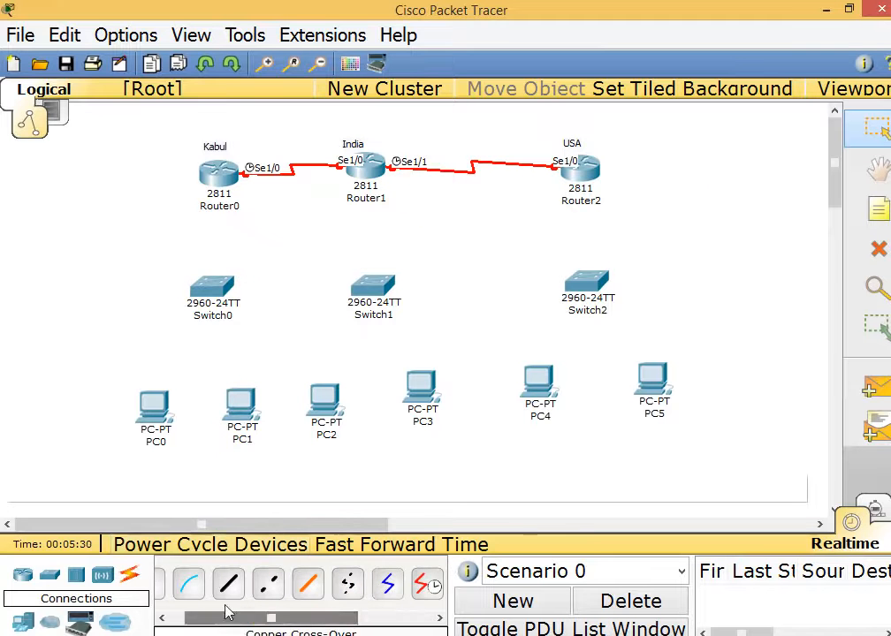
click(268, 584)
click(203, 166)
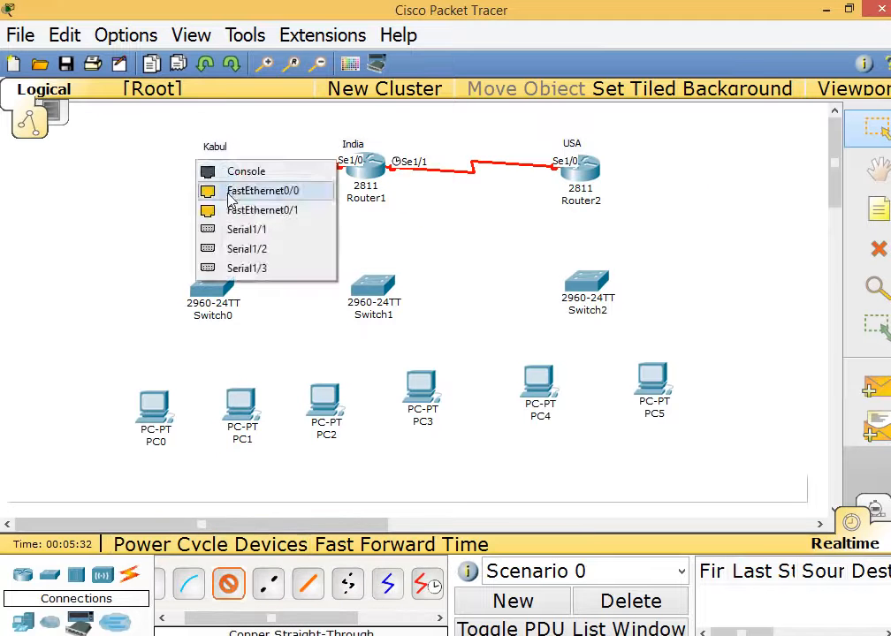
click(240, 192)
click(190, 287)
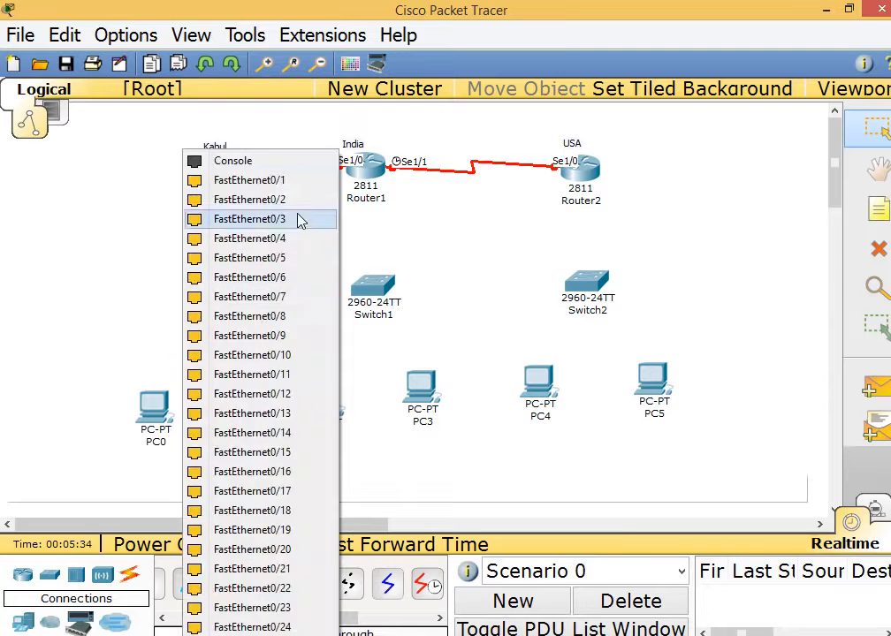
click(287, 181)
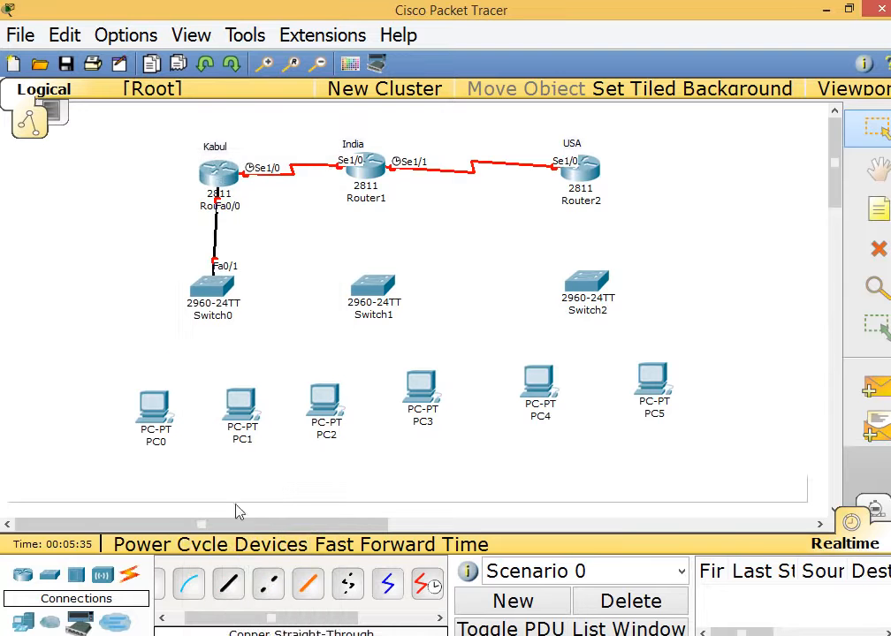
Cable Switch0 Fa0/2 to PC1 and Fa0/3 to PC0.
click(228, 583)
click(211, 284)
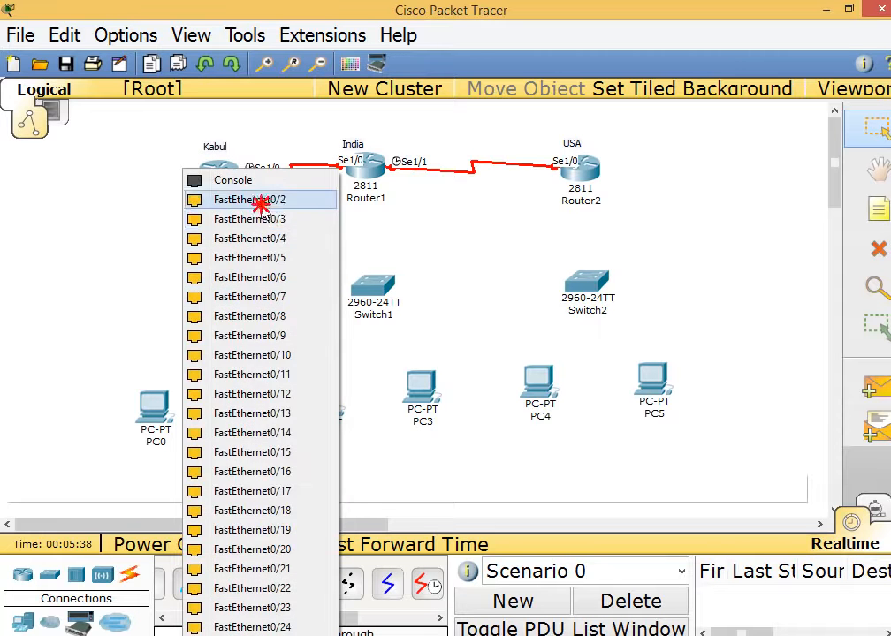
click(258, 199)
click(247, 409)
click(259, 417)
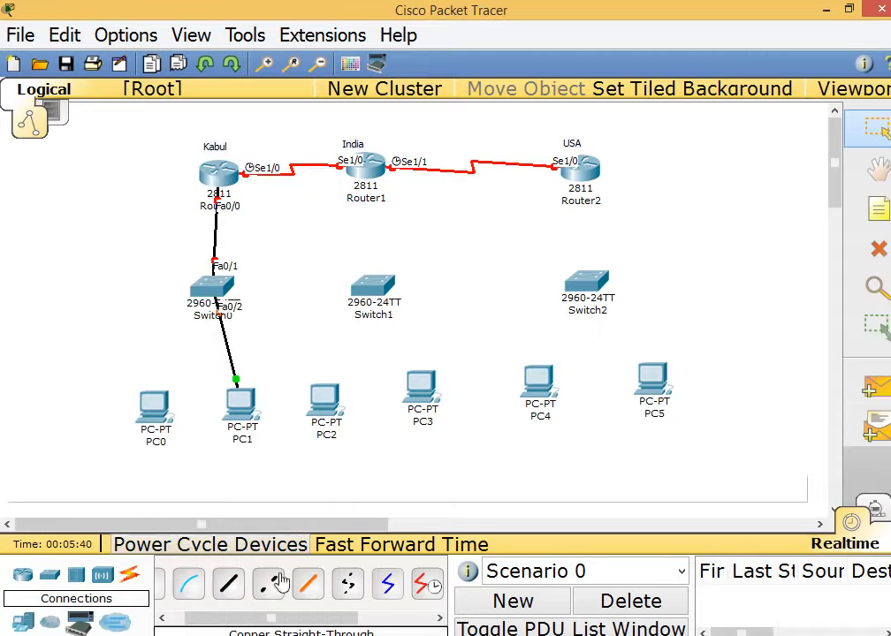
click(226, 585)
click(210, 284)
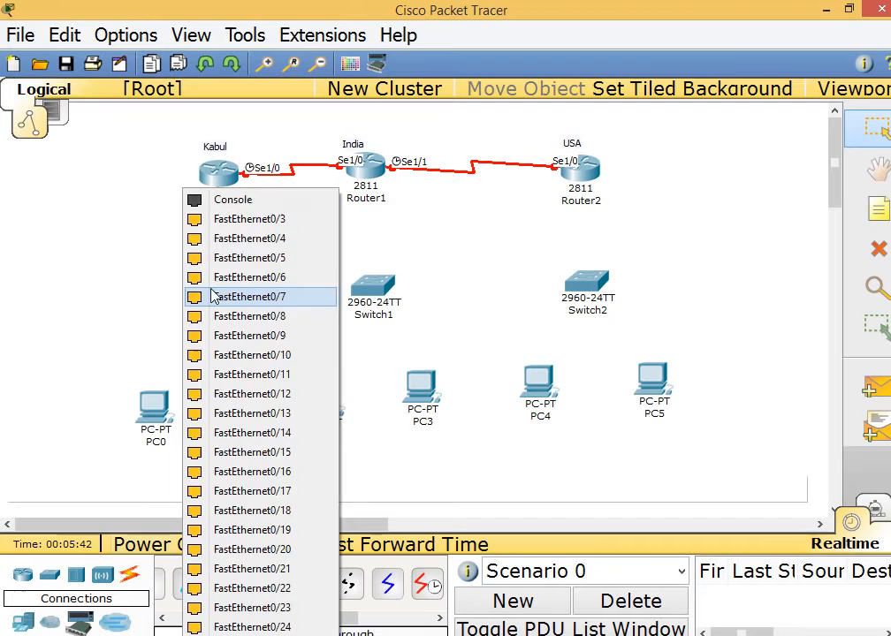
click(244, 223)
click(156, 406)
click(168, 420)
Cable India FastEthernet0/0 to Switch1 FastEthernet0/1.
click(229, 584)
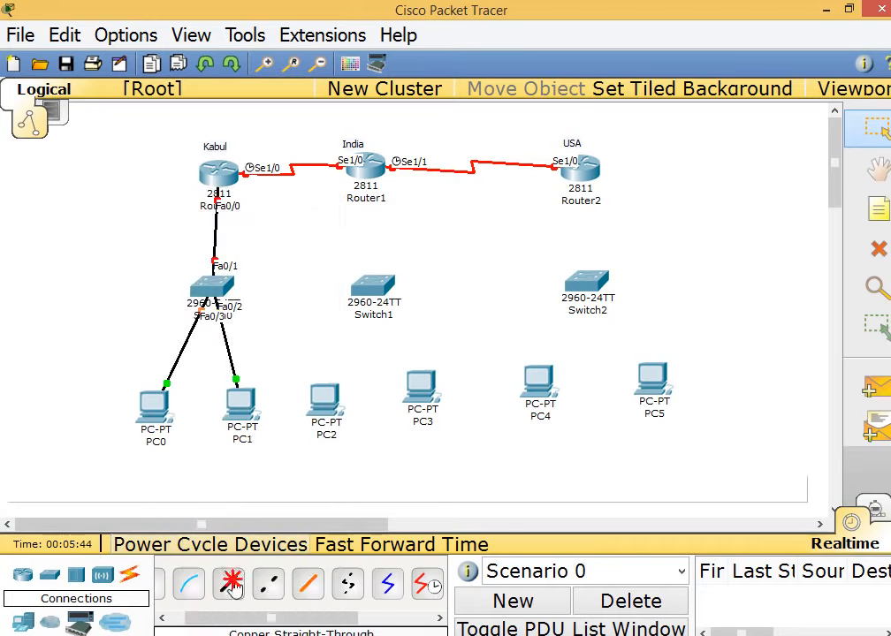
click(372, 173)
click(376, 181)
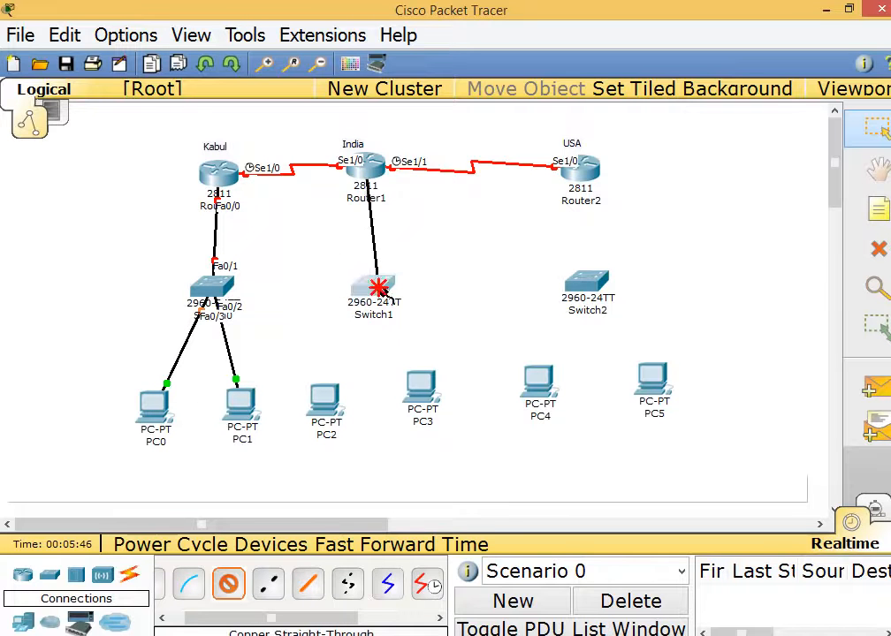
click(366, 287)
click(402, 180)
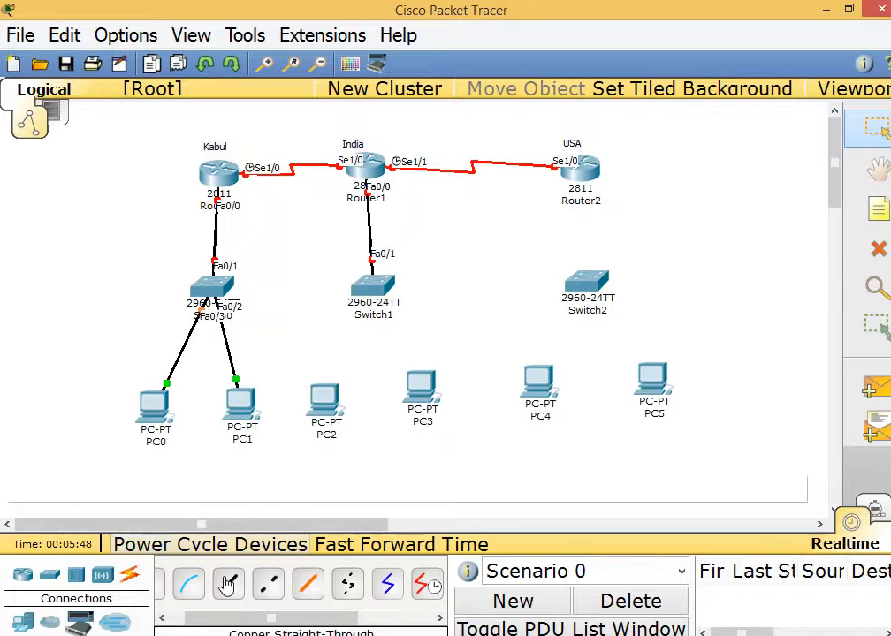
Cable Switch1 Fa0/2 to PC3 and Fa0/3 to PC2.
click(367, 287)
click(423, 199)
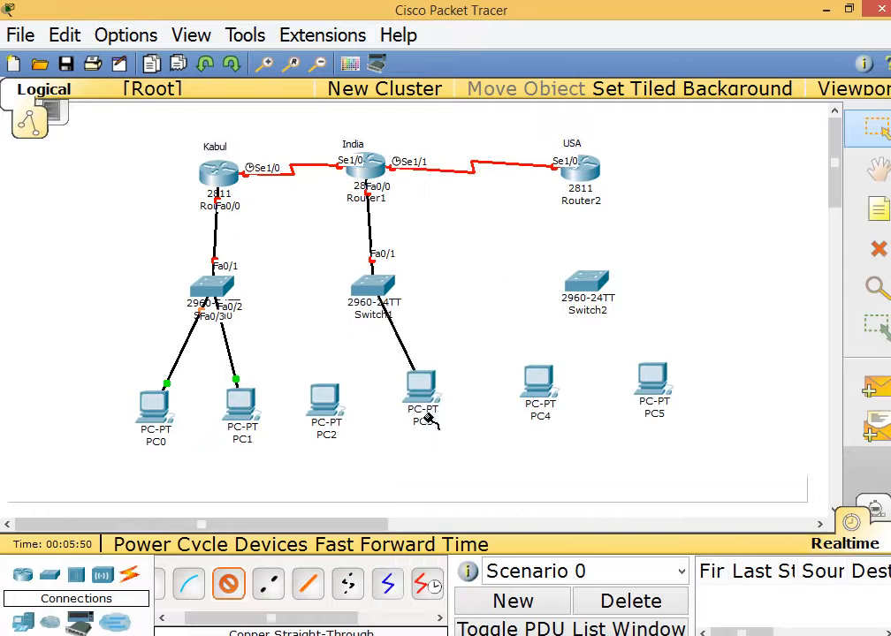
click(416, 386)
click(457, 400)
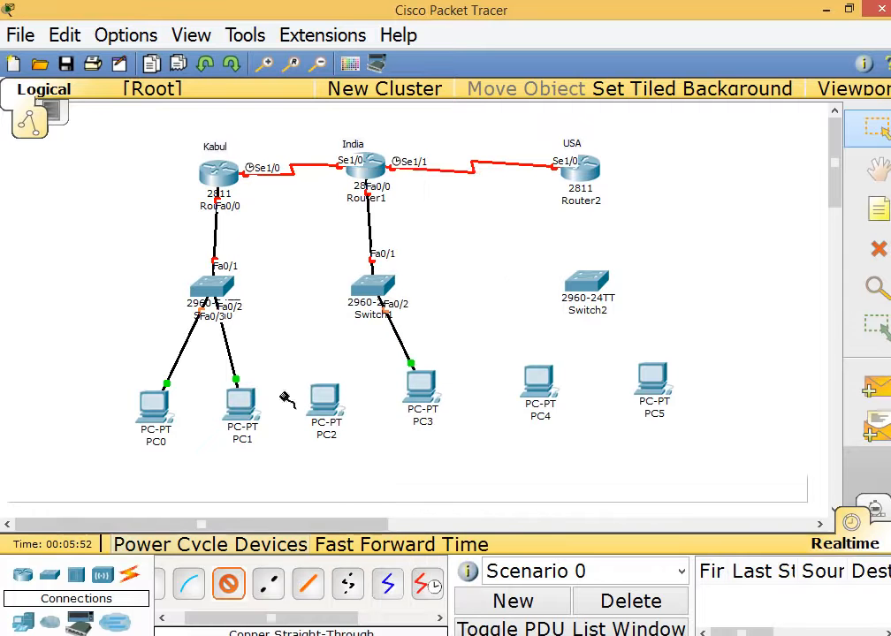
click(380, 283)
click(396, 219)
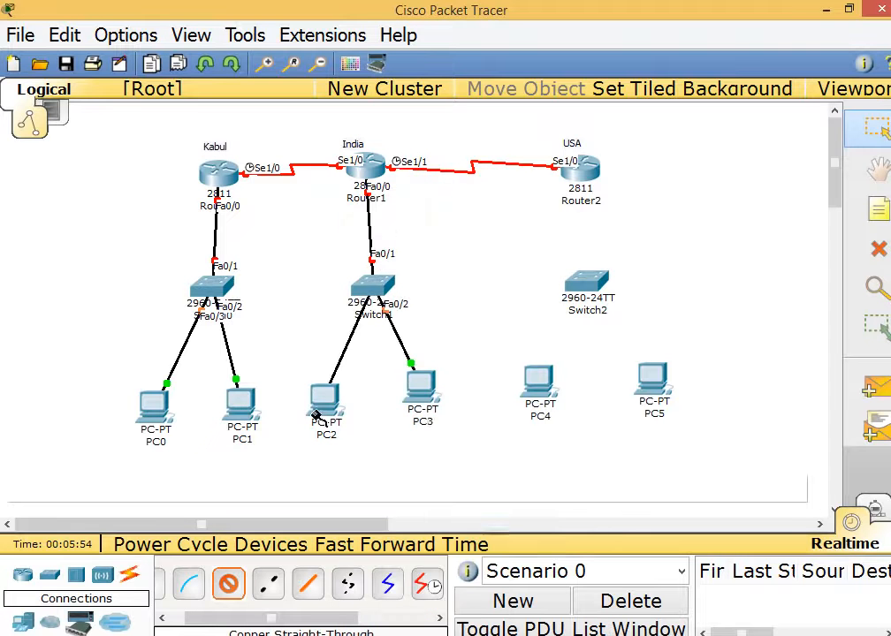
click(324, 408)
click(344, 412)
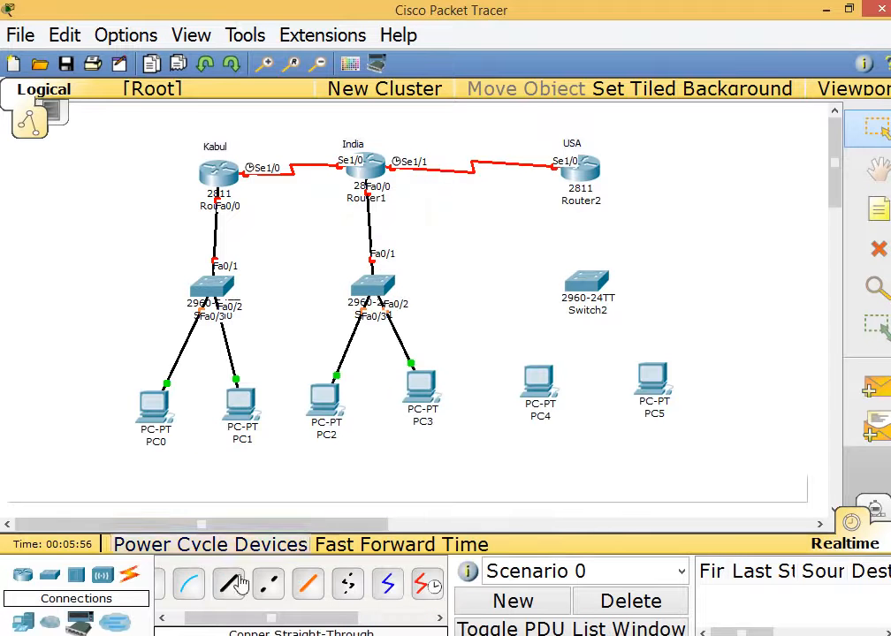
Cable USA FastEthernet0/0 to Switch2 FastEthernet0/1.
click(227, 590)
click(566, 161)
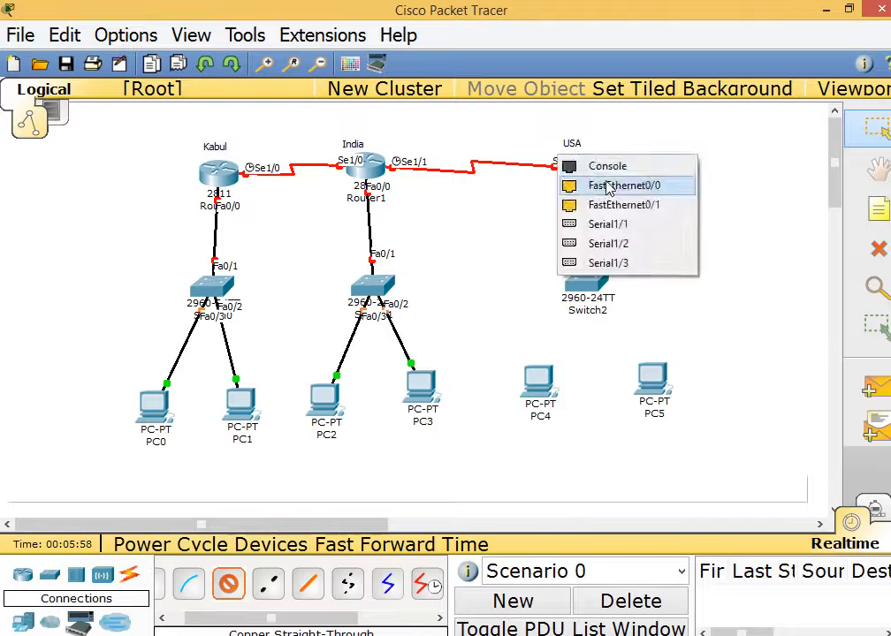
click(601, 185)
click(583, 281)
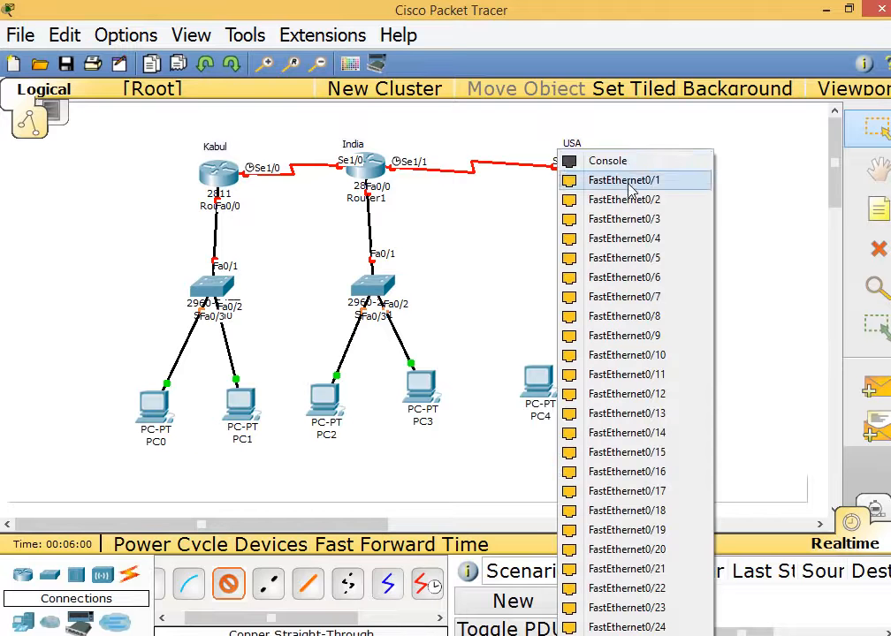
click(626, 180)
Cable Switch2 Fa0/2 to PC5 and Fa0/3 to PC4.
click(227, 583)
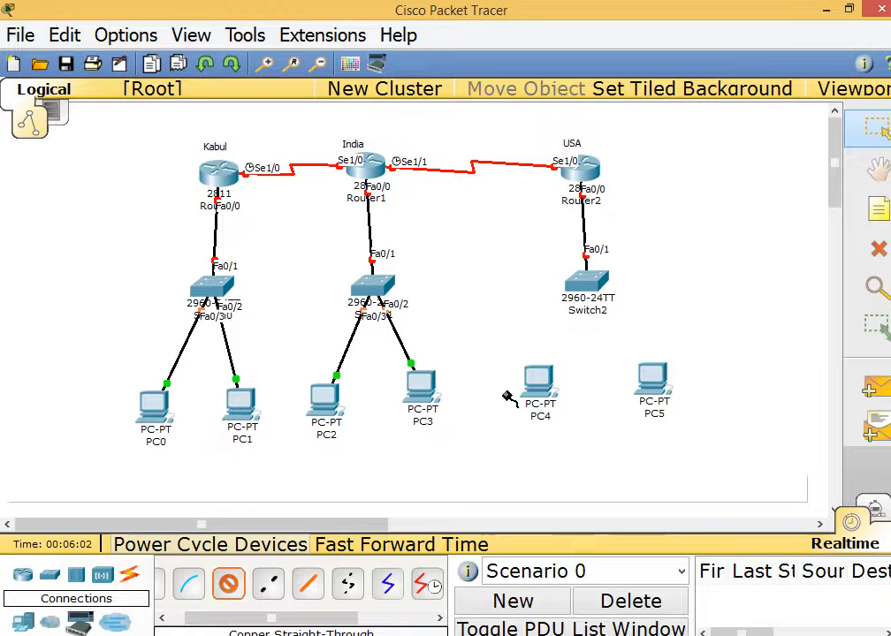
click(603, 283)
click(633, 215)
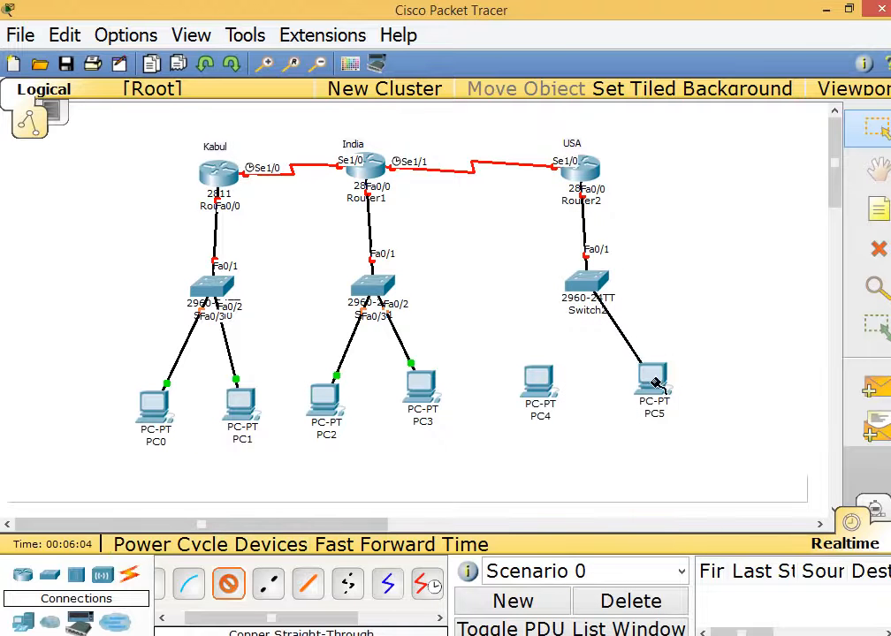
click(652, 375)
click(659, 393)
click(227, 584)
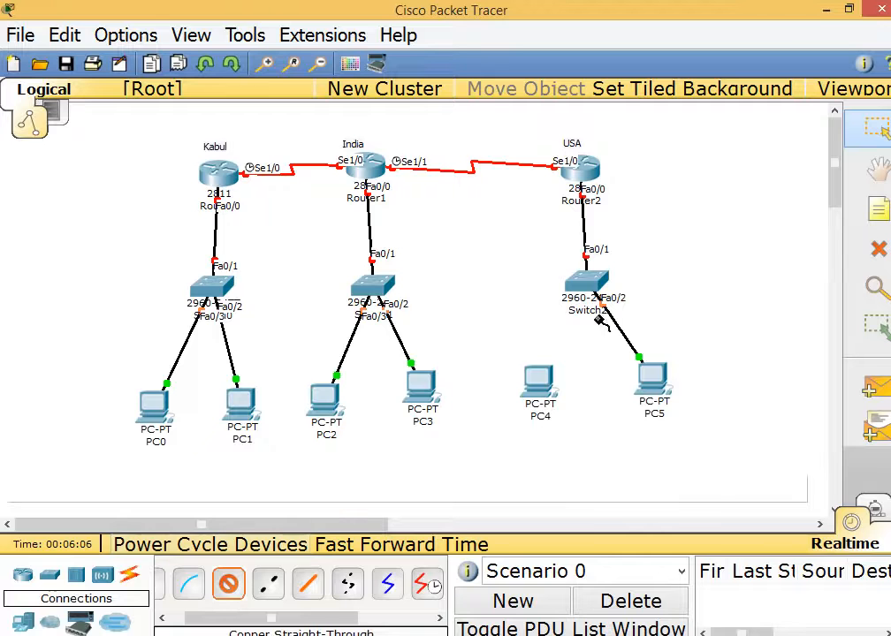
click(586, 284)
click(606, 220)
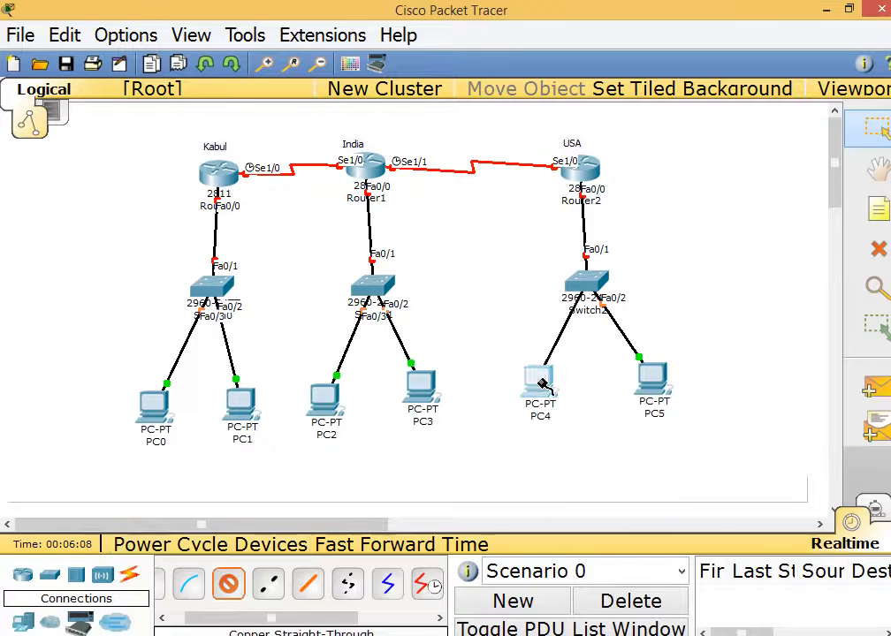
click(541, 380)
click(566, 396)
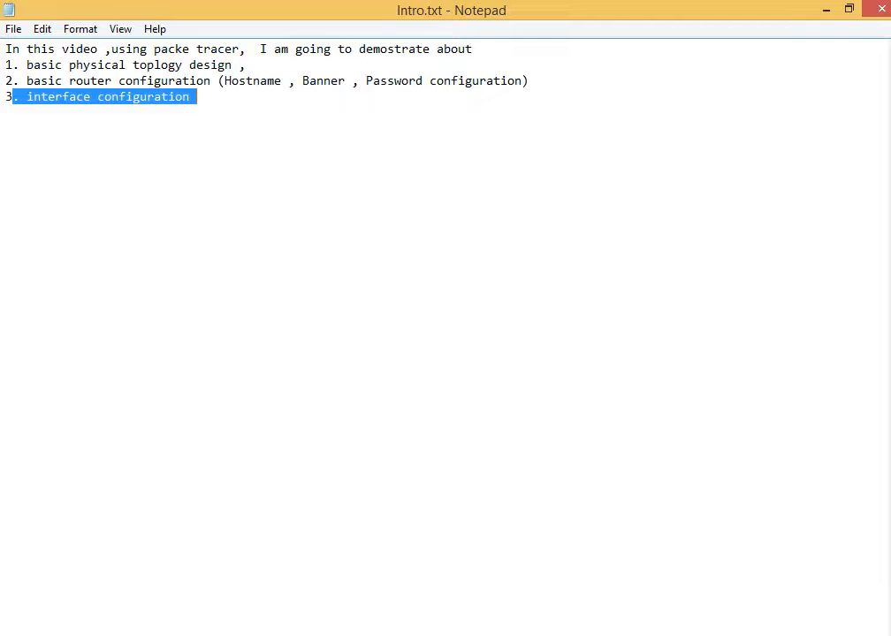
Highlight the basic physical topology design and basic router configuration items in Intro.txt.
drag(271, 65, 5, 64)
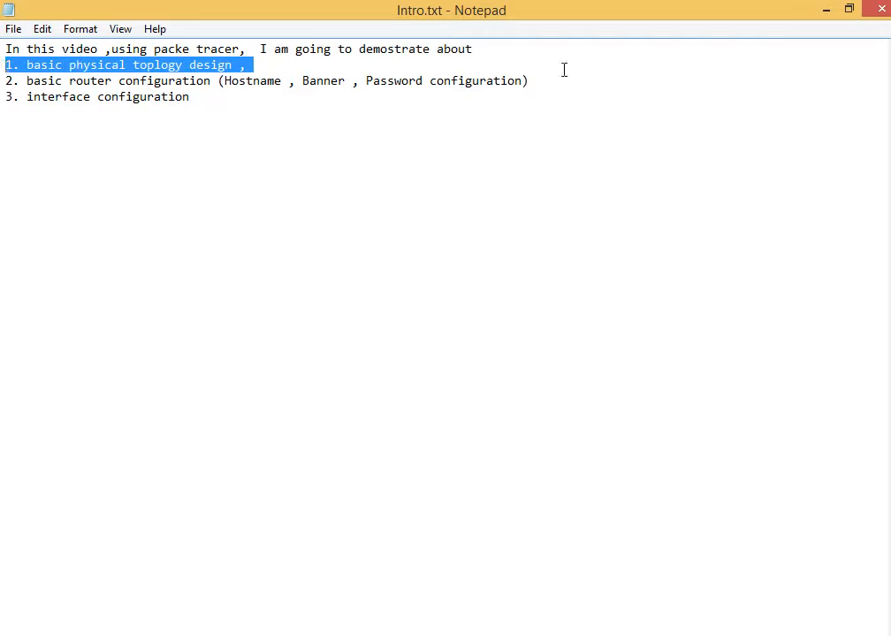
drag(538, 83, 10, 81)
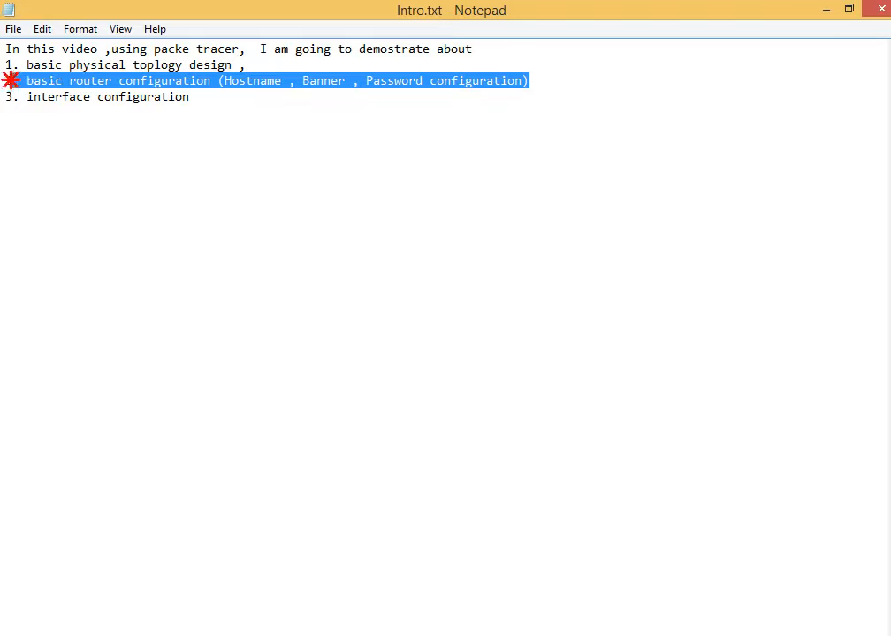
Open the Kabul router's CLI full-screen and decline the initial configuration dialog.
click(826, 16)
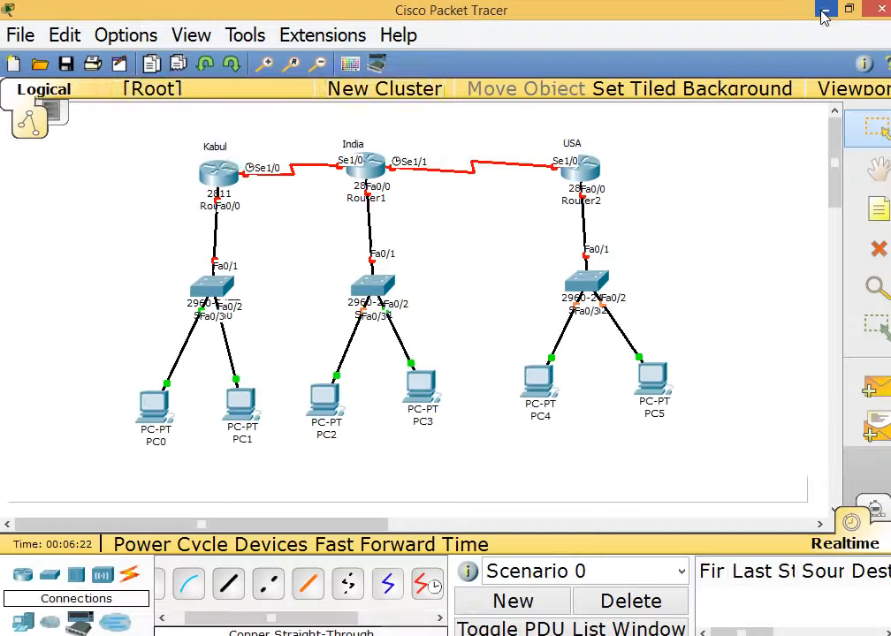
click(216, 173)
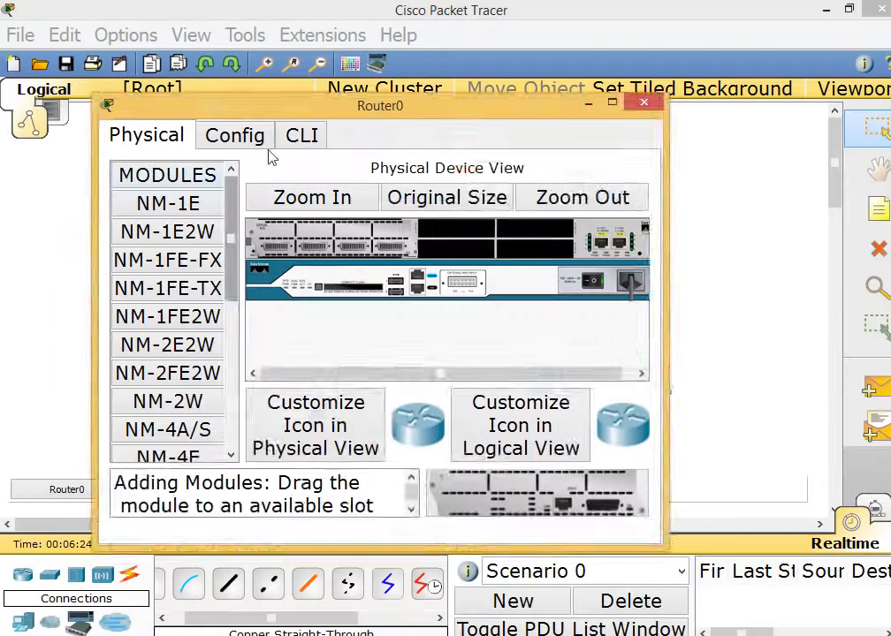
click(328, 115)
double_click(329, 115)
click(201, 37)
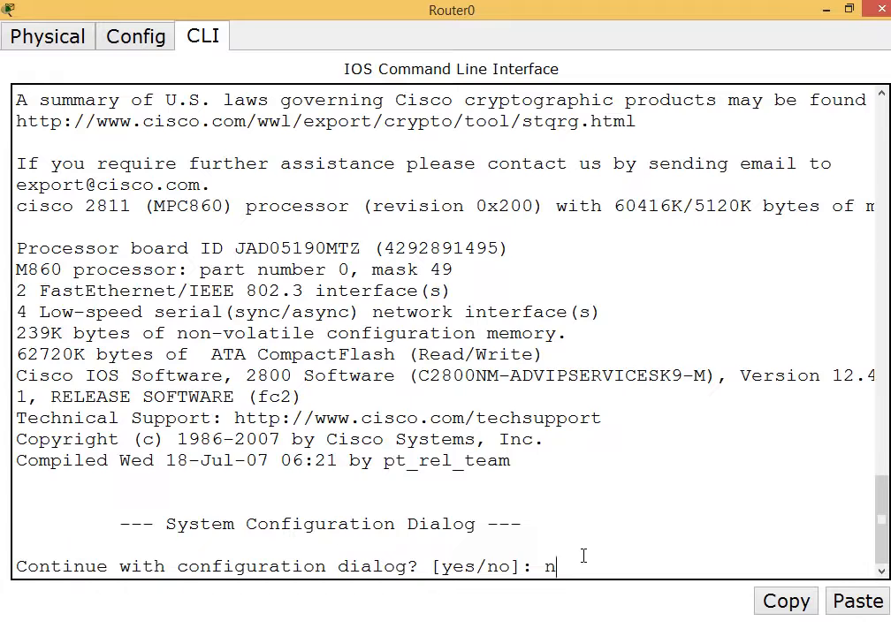
key(Return)
Enter global configuration mode with enable and configure terminal, then return to the topology.
key(Return)
key(Return)
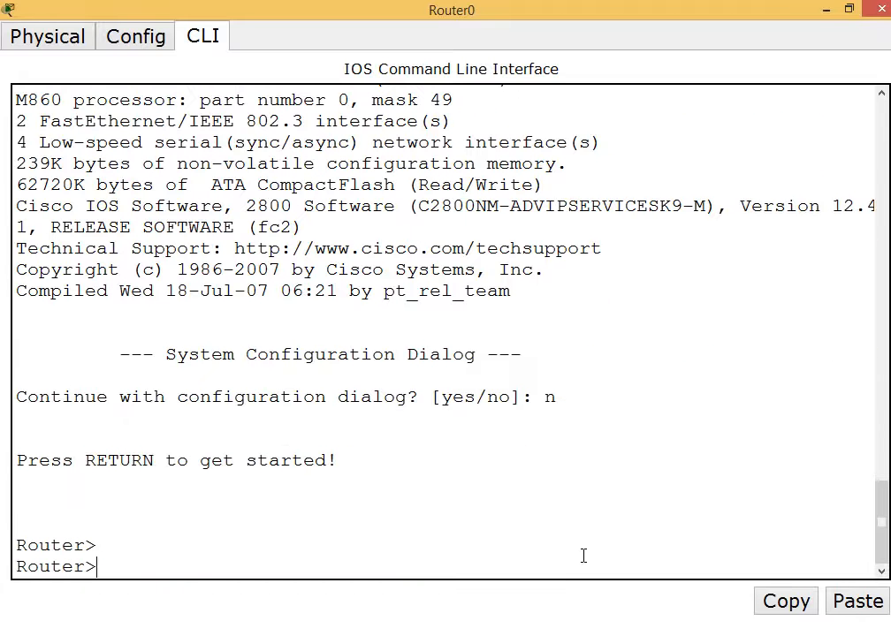
text(ena)
key(Tab)
key(Return)
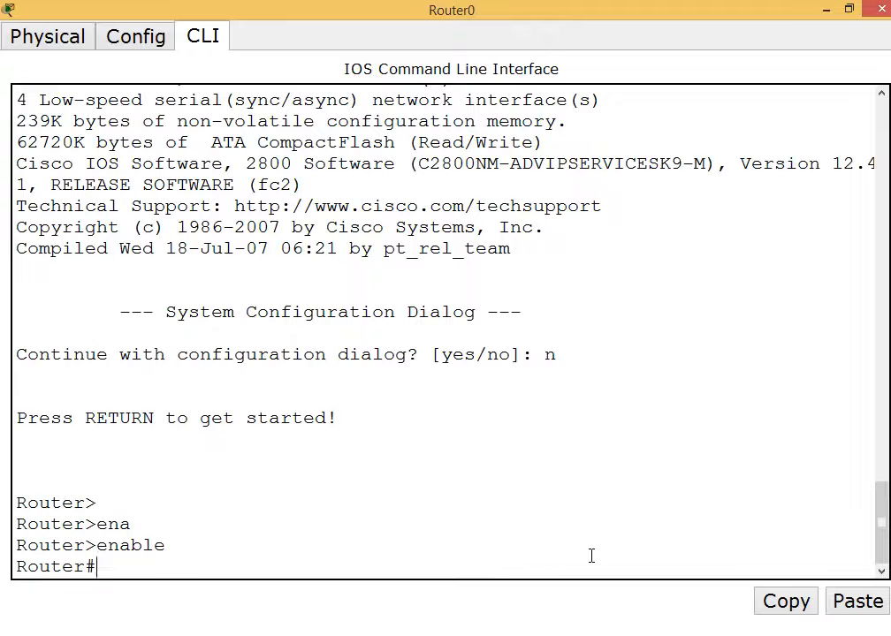
text(confi)
key(Tab)
text(te)
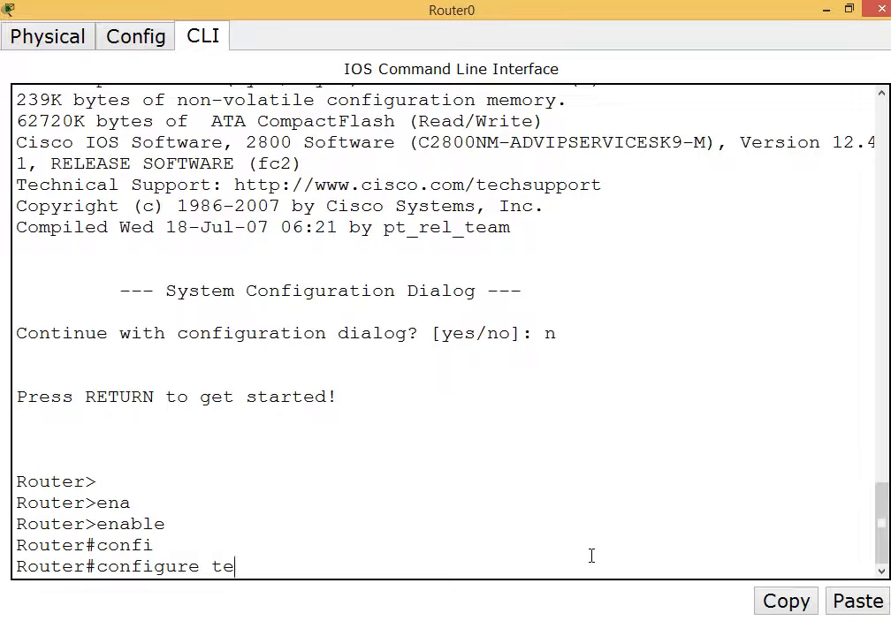
text(rmina)
key(Tab)
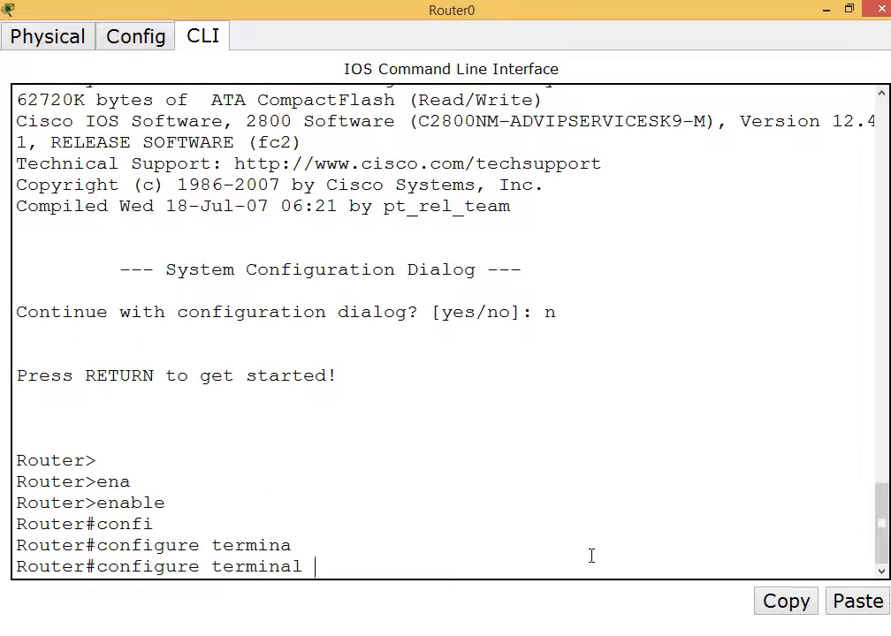
key(Return)
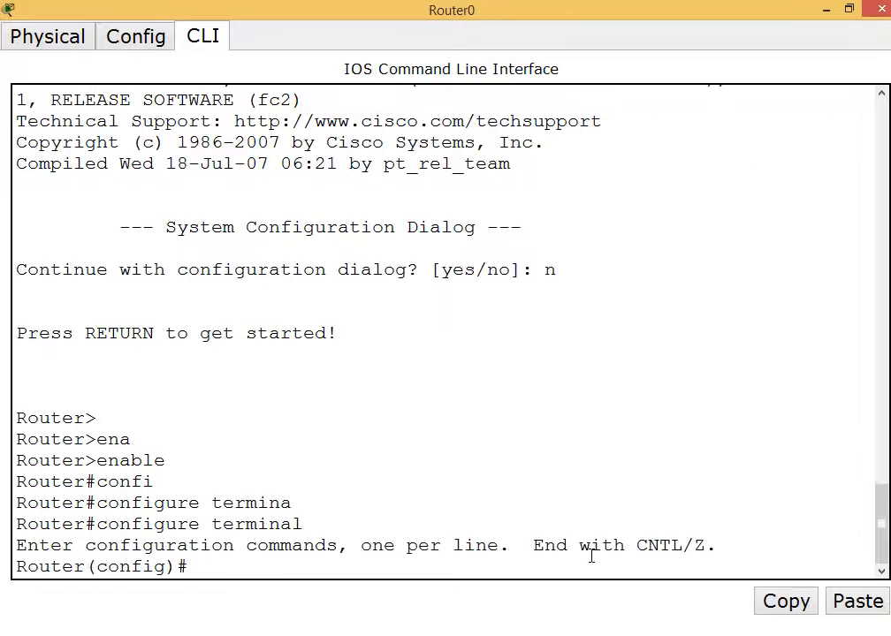
click(826, 8)
click(877, 210)
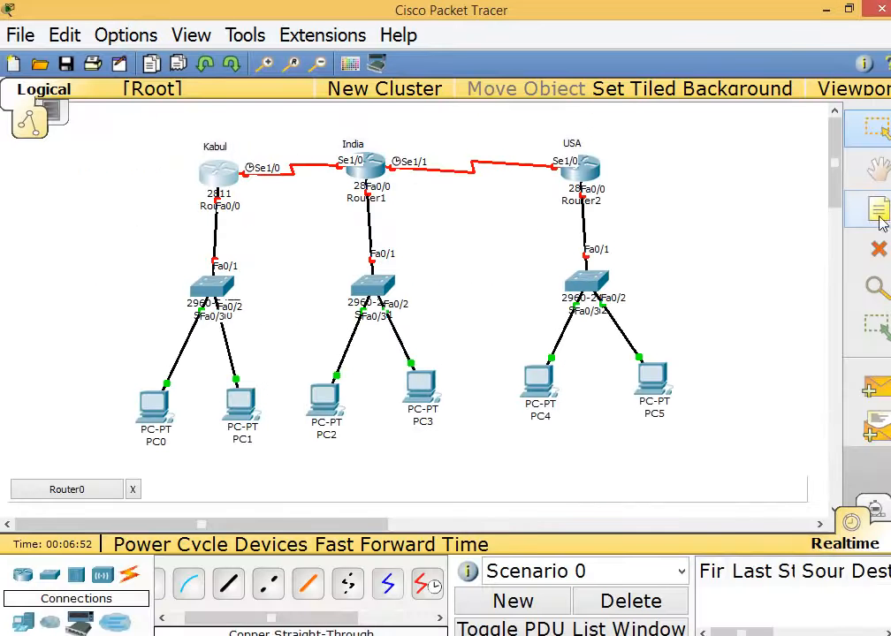
Label the serial links with notes 10.0.0.1, 10.0.0.2, 11.0.0.1 and 11.0.0.2.
click(233, 152)
text(10.0.0.1)
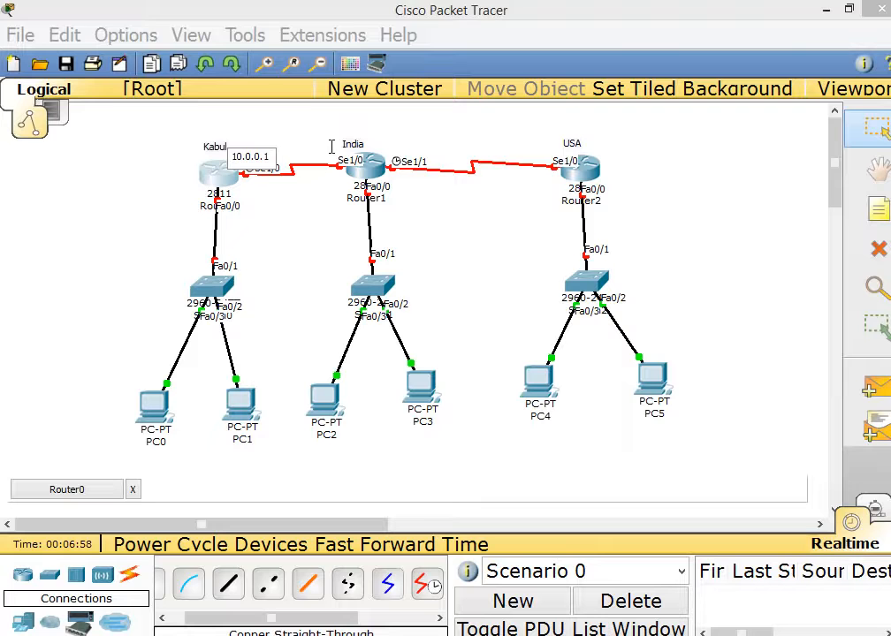
click(326, 217)
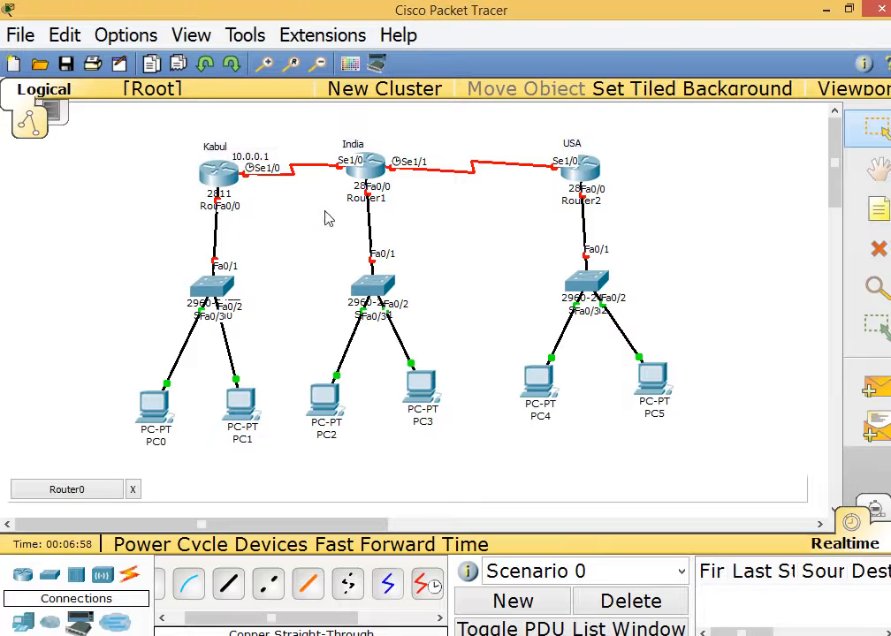
click(317, 147)
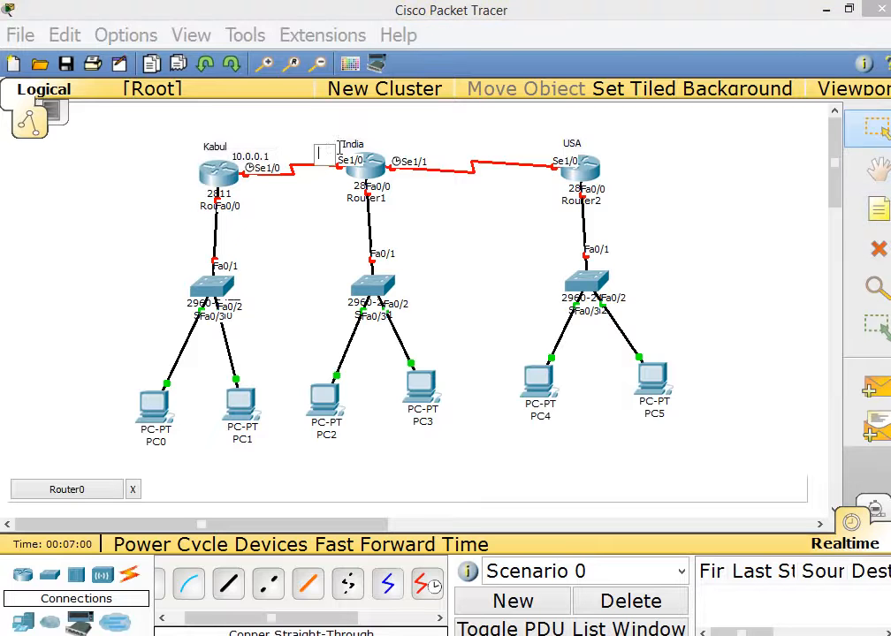
text(10.0.0.2)
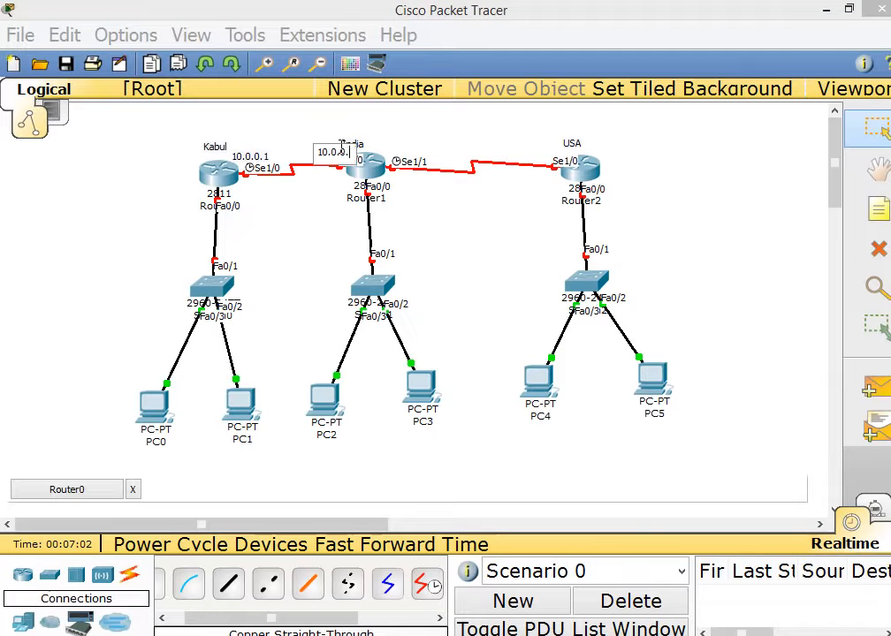
click(408, 199)
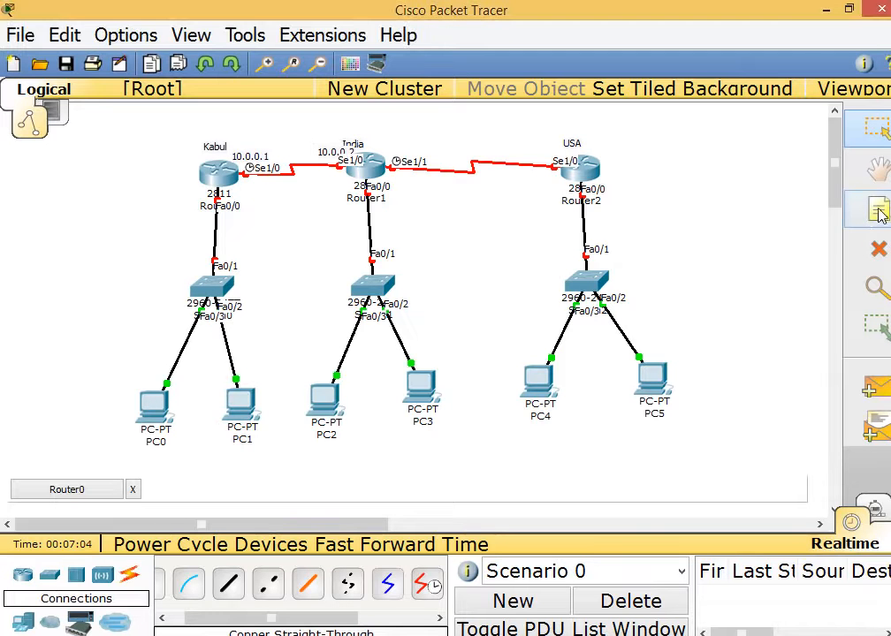
click(386, 147)
text(11.0.)
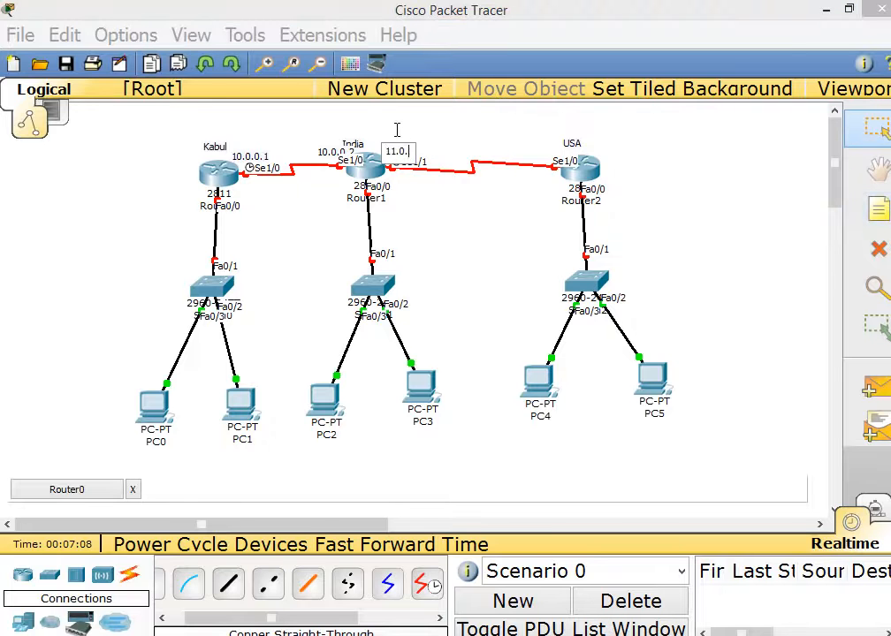
text(0.1)
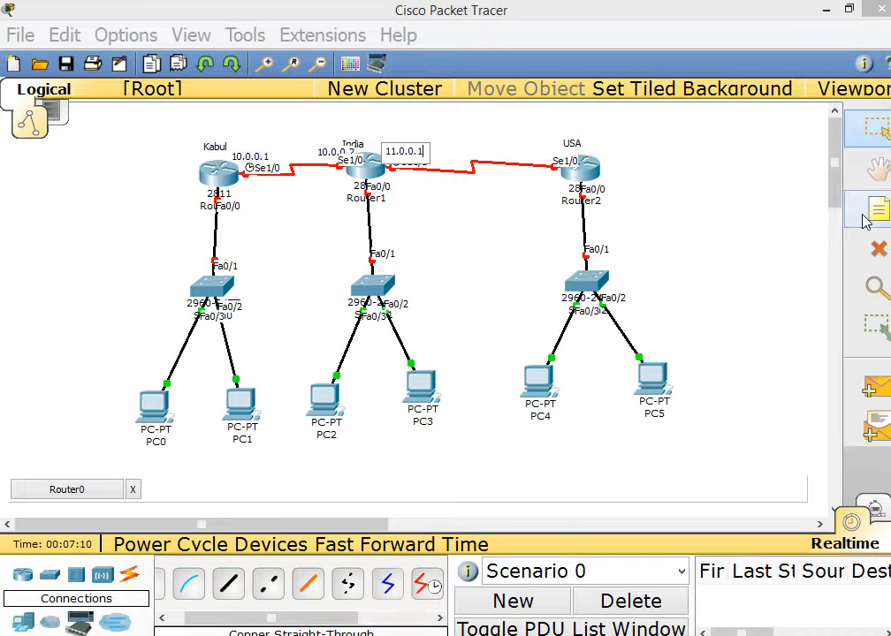
click(864, 221)
click(535, 150)
text(11)
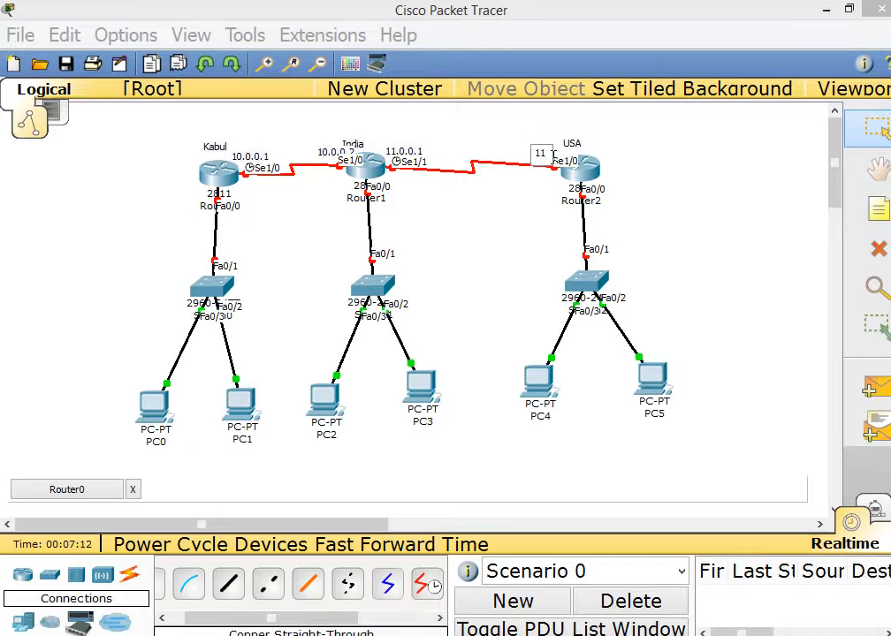
text(.0.0.2)
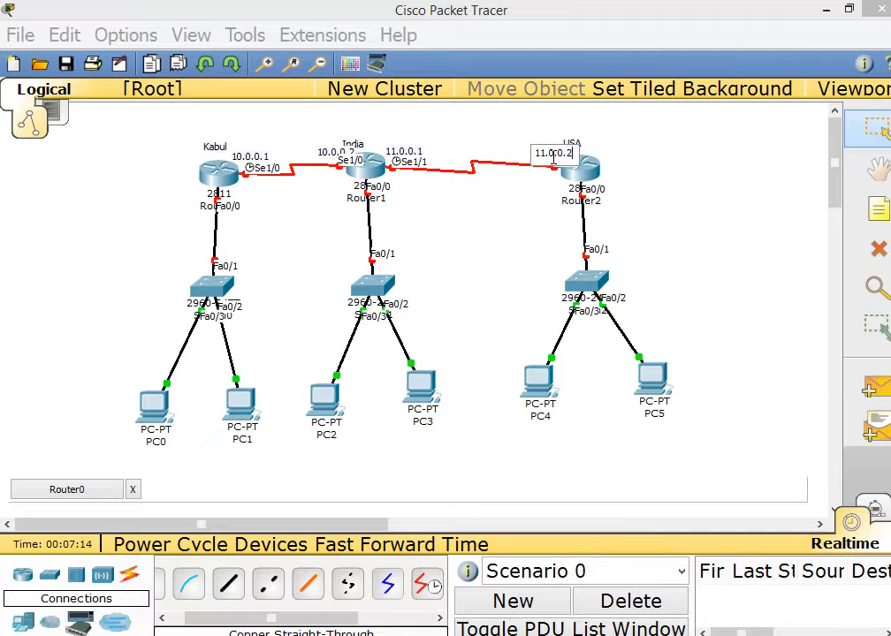
click(675, 203)
Label the Kabul, India and USA Fa0/0 ports with notes 12.0.0.1, 13.0.0.1 and 14.0.0.1.
click(877, 219)
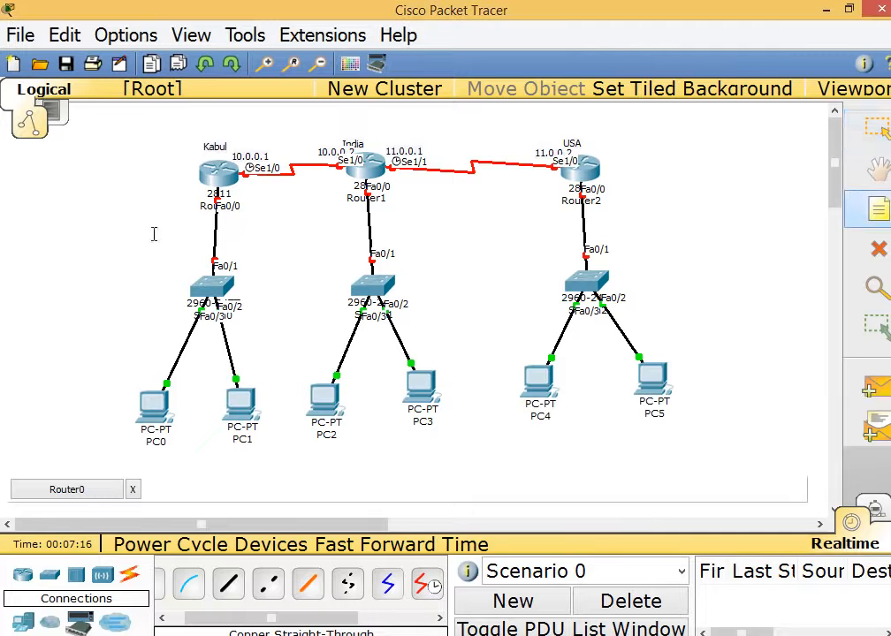
click(243, 203)
text(12.)
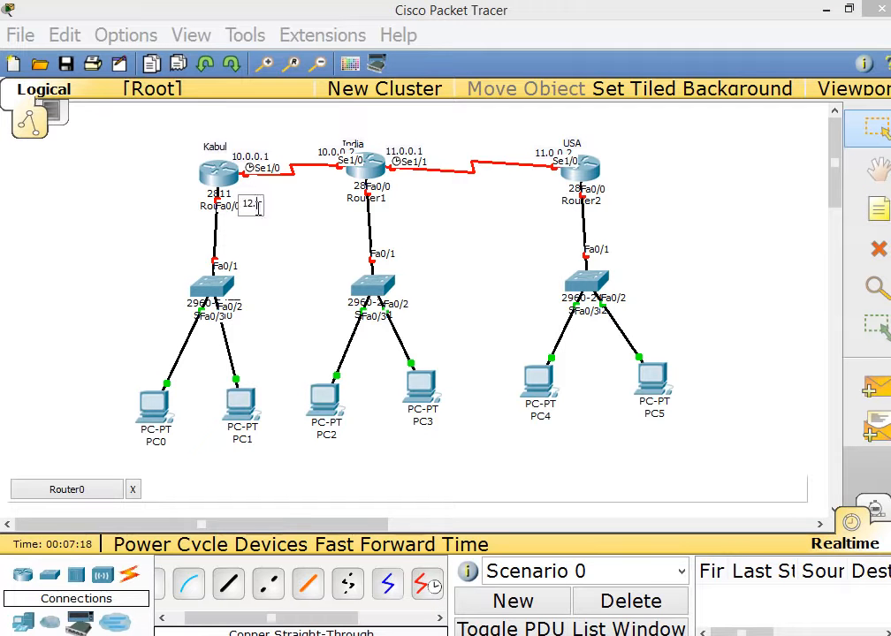
text(0.0.0)
key(BackSpace)
text(1)
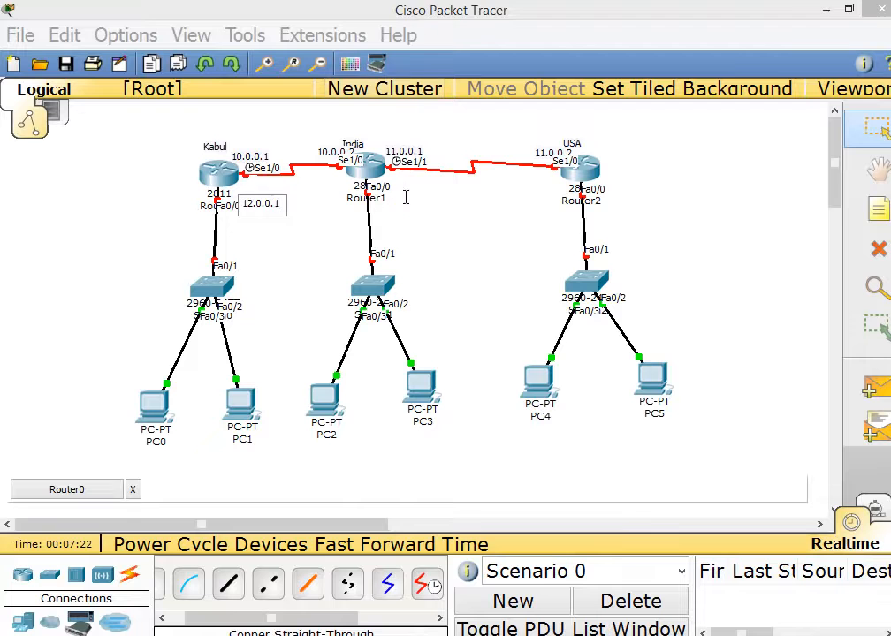
click(878, 210)
click(395, 198)
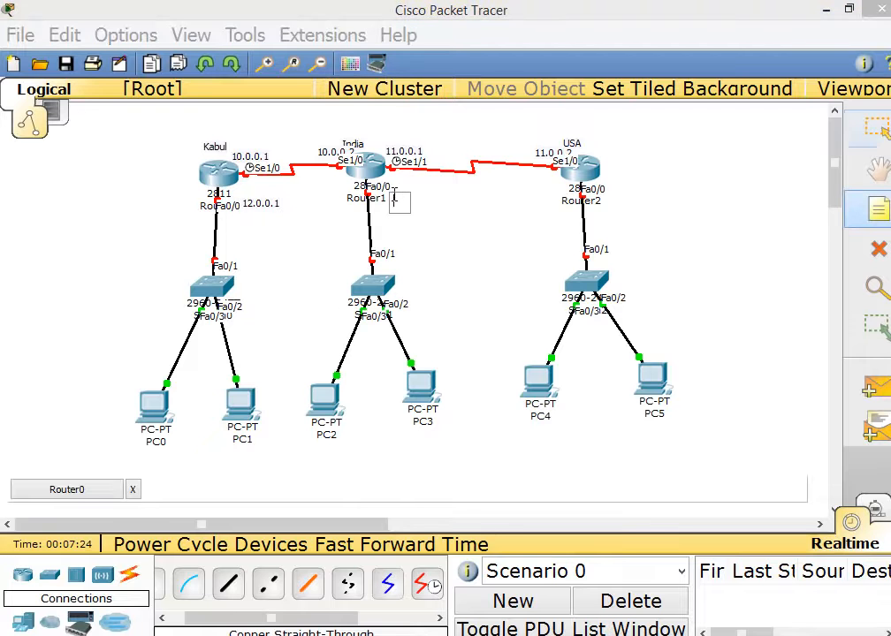
text(13.0.0.)
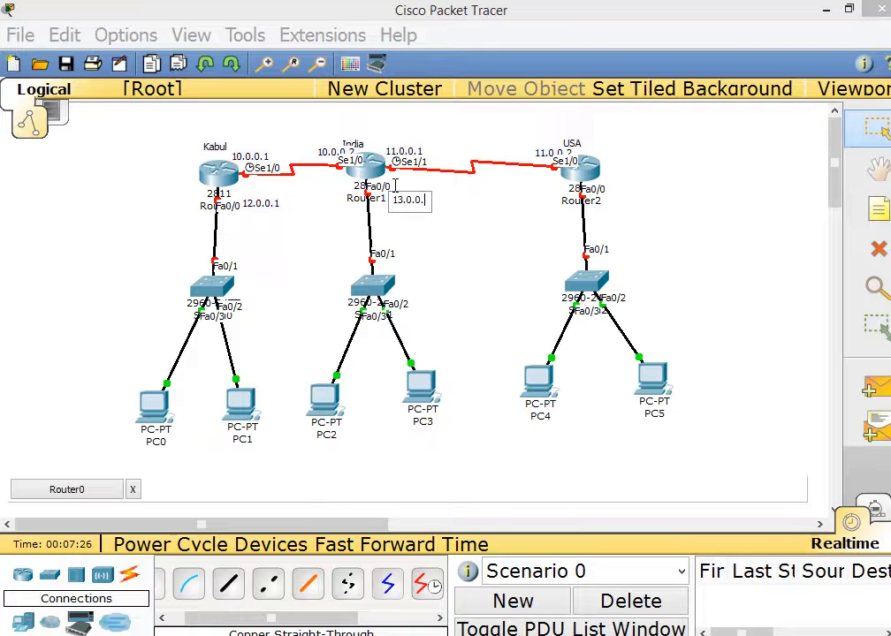
text(1)
click(878, 209)
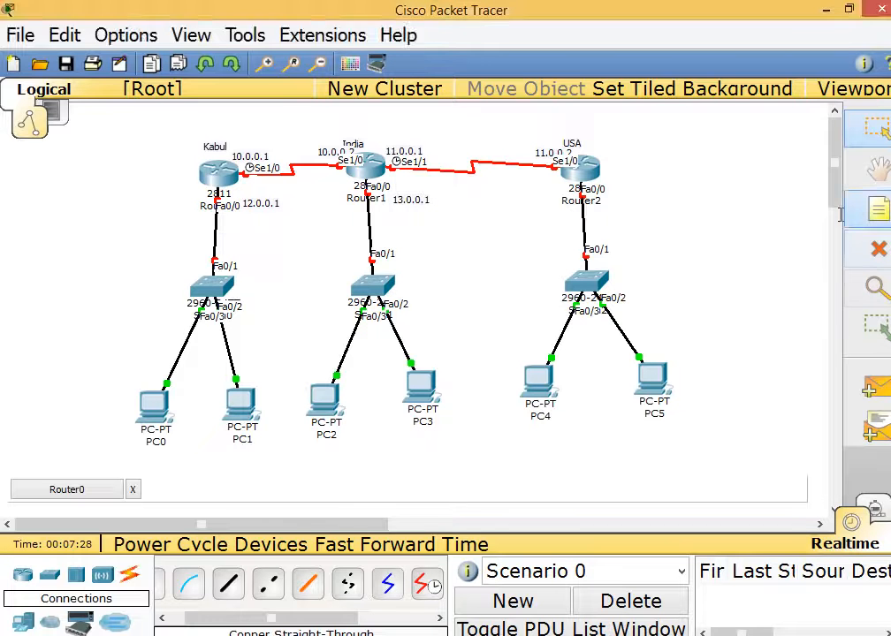
click(618, 197)
text(13.0.0.)
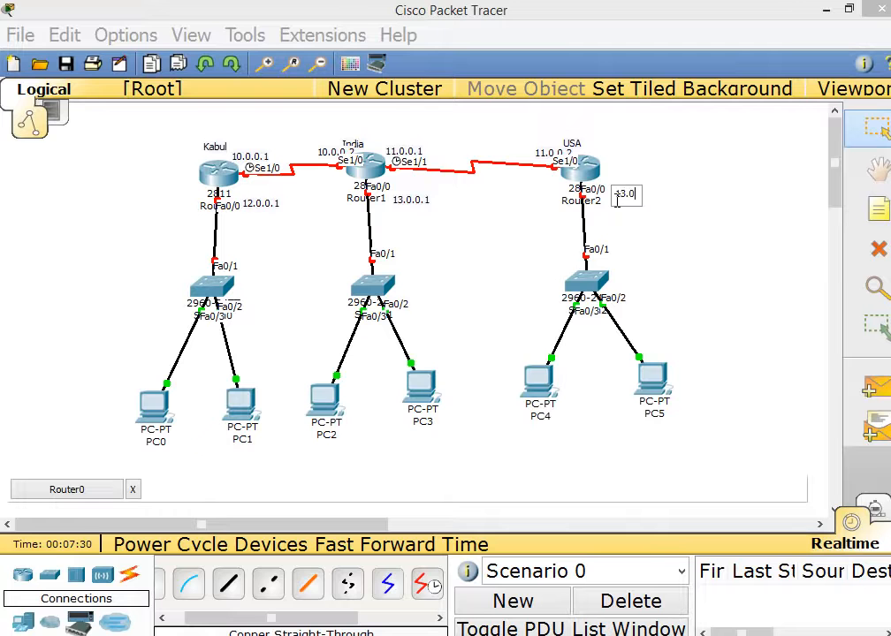
key(BackSpace)
key(BackSpace)
key(BackSpace)
key(BackSpace)
key(BackSpace)
text(4.0.0.1)
click(682, 247)
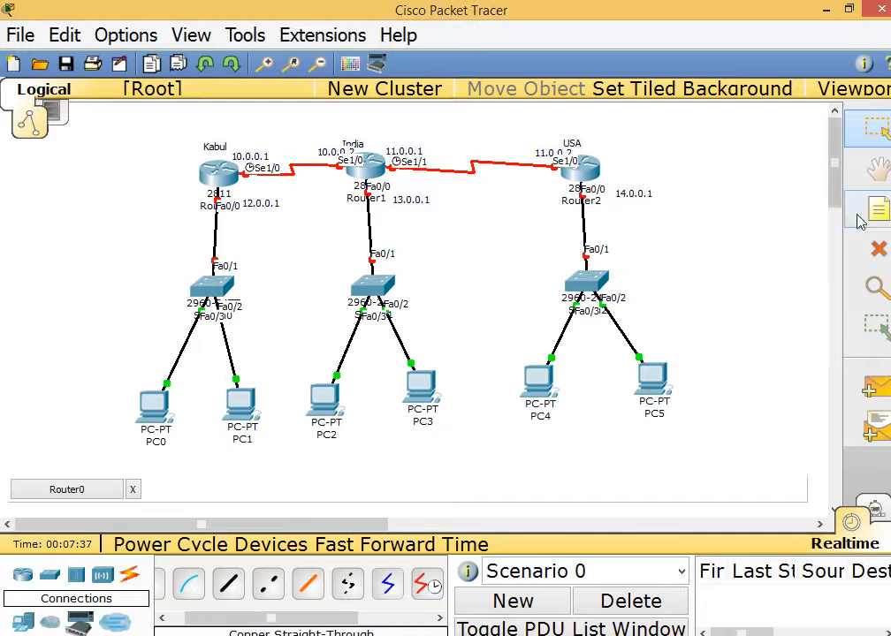
Add address notes 12.0.0.2, 12.0.0.3 and 13.0.0.2 under PC0, PC1 and PC2.
click(147, 405)
text(12.0.0.2)
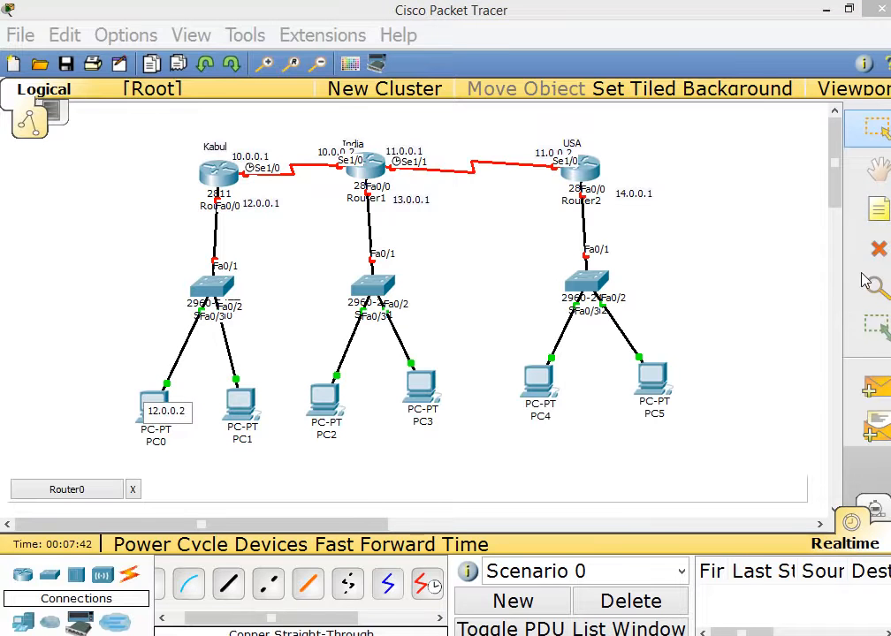
click(873, 212)
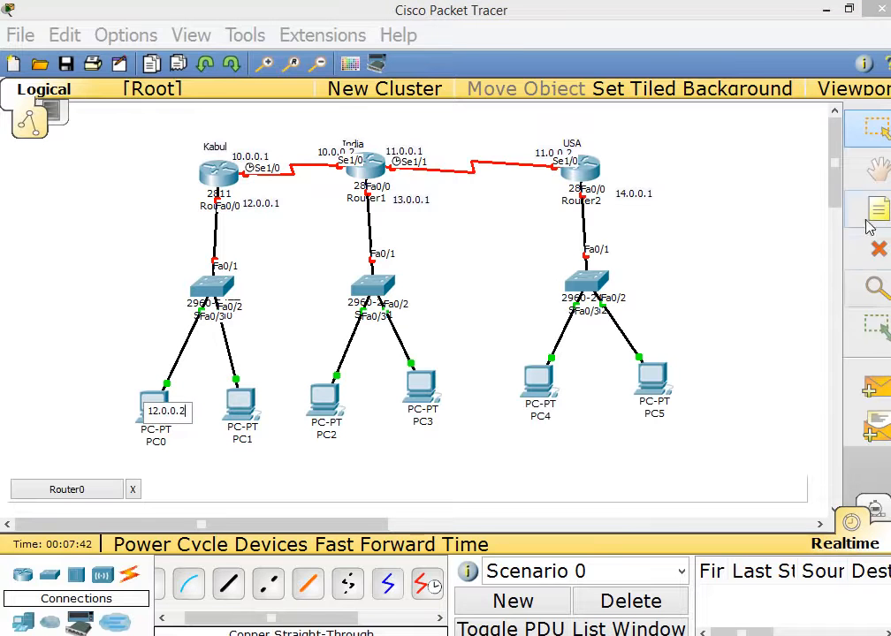
click(229, 454)
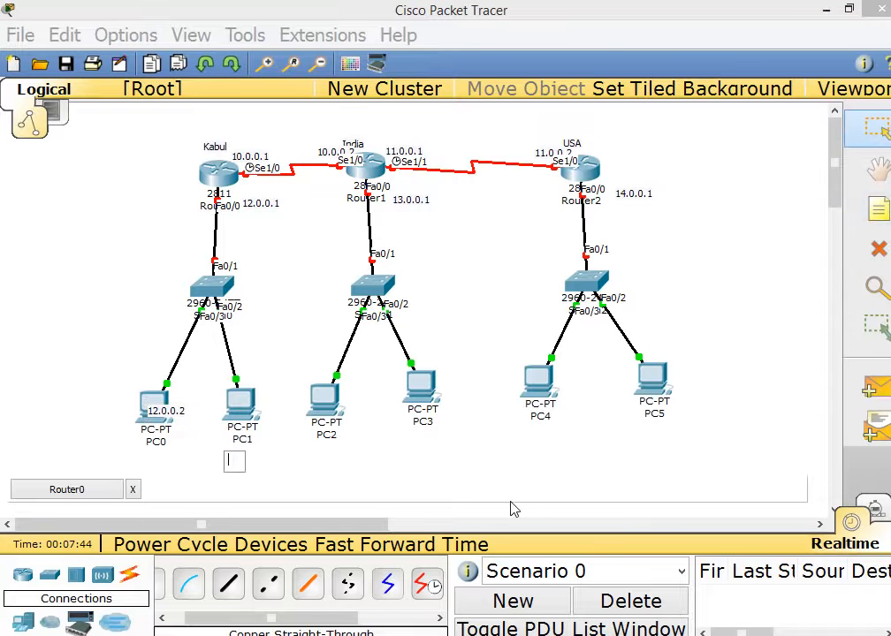
text(12.0.0.0)
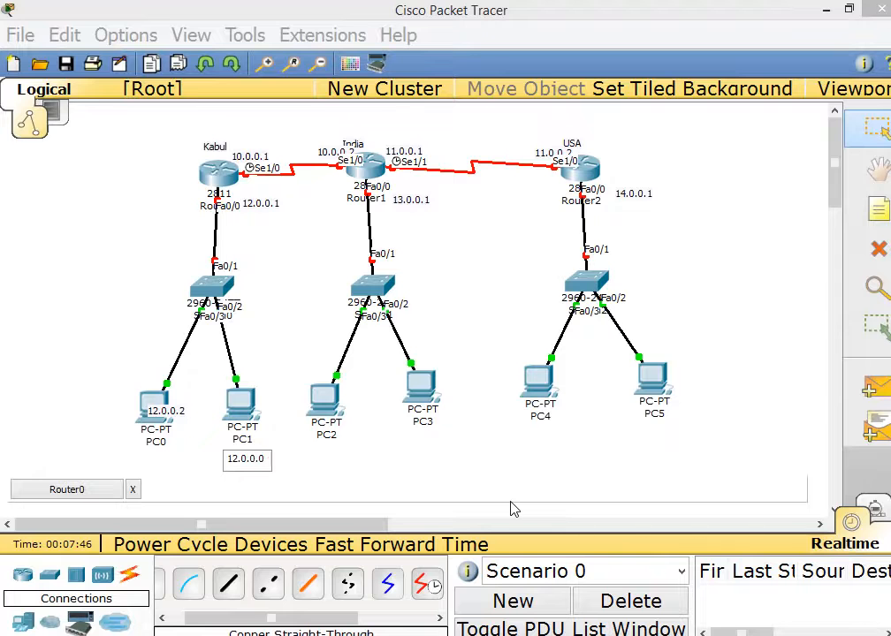
key(BackSpace)
text(3)
click(588, 417)
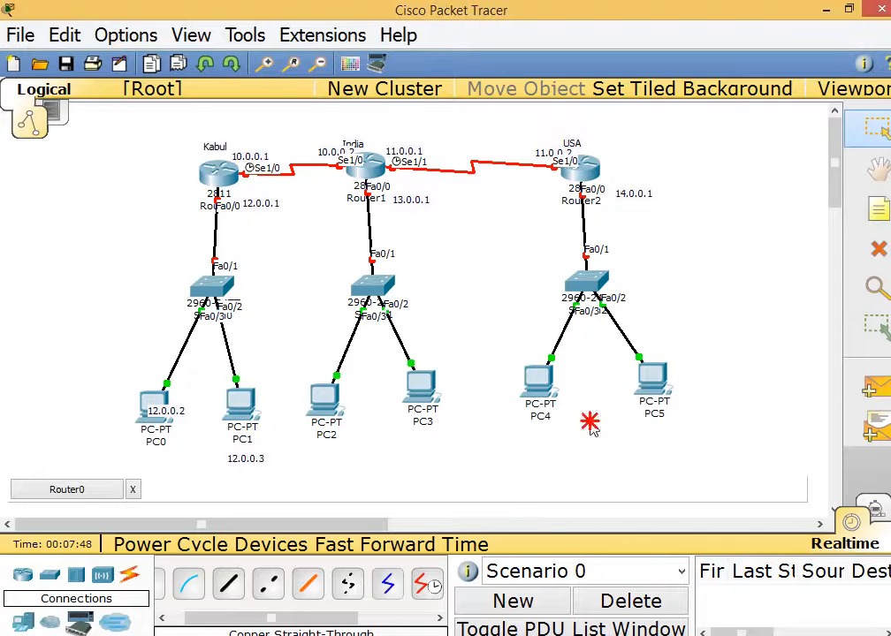
click(880, 206)
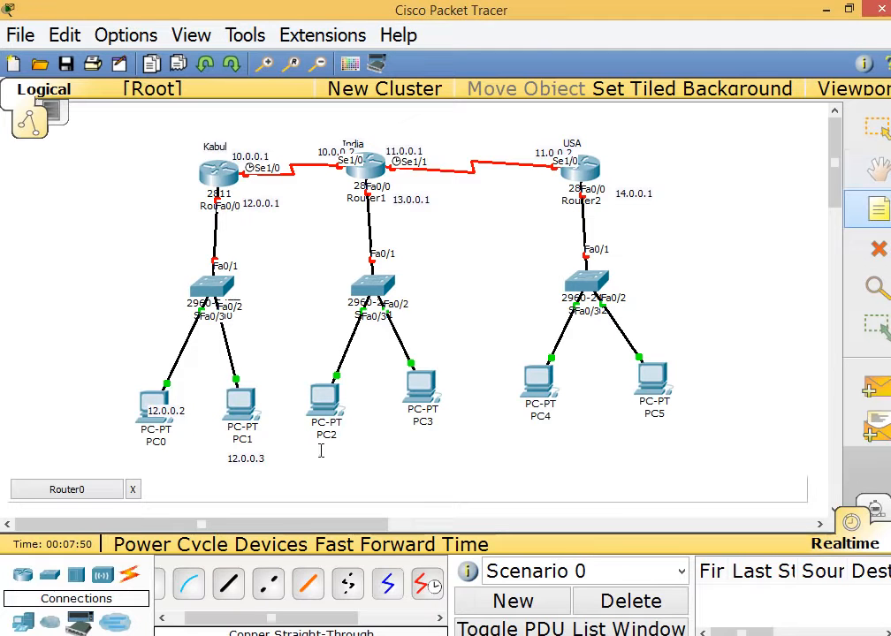
click(320, 453)
text(13.0)
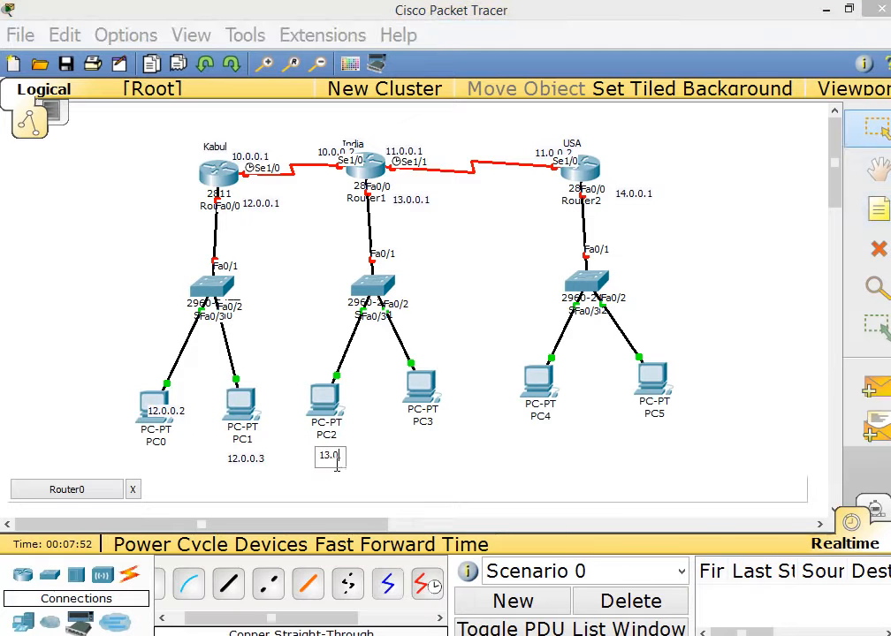
text(.0.2)
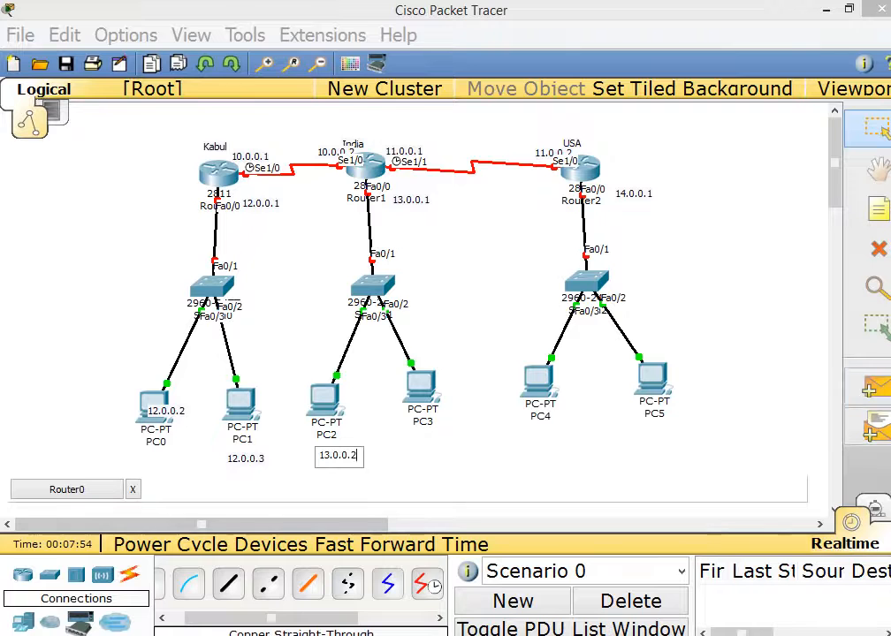
click(880, 209)
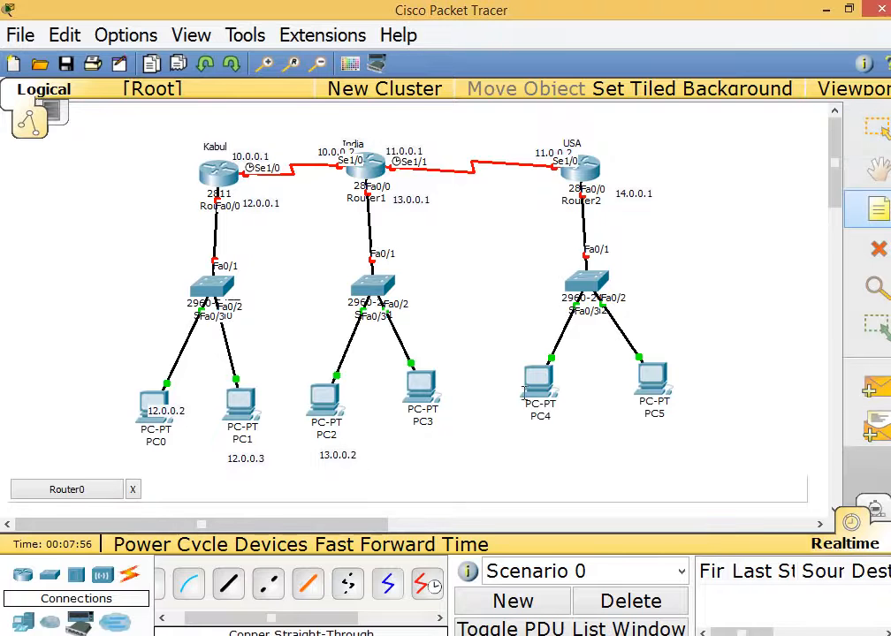
Add address notes 13.0.0.3, 14.0.0.2 and 14.0.0.3 under PC3, PC4 and PC5.
click(411, 433)
text(13.)
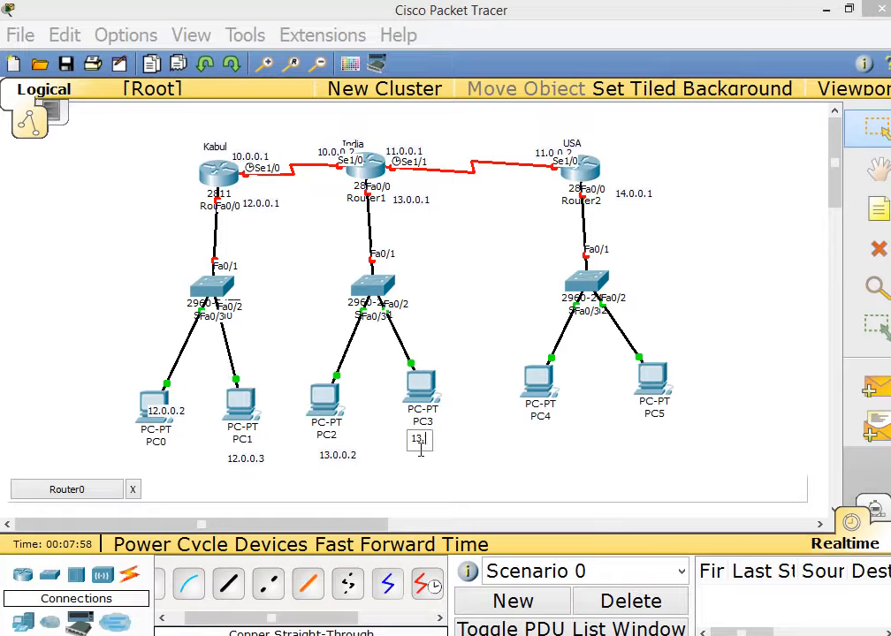
text(0.0.3)
click(879, 209)
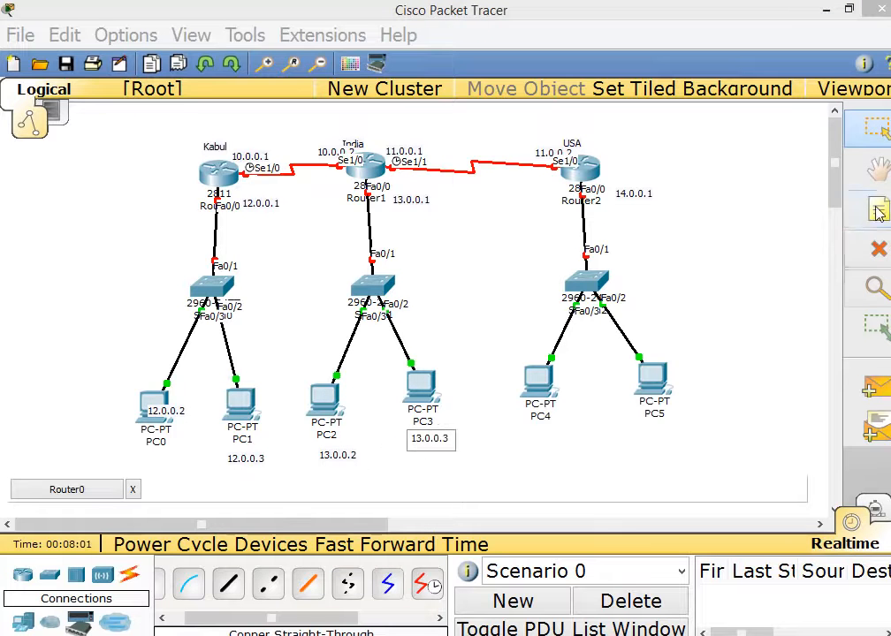
click(526, 439)
text(14.)
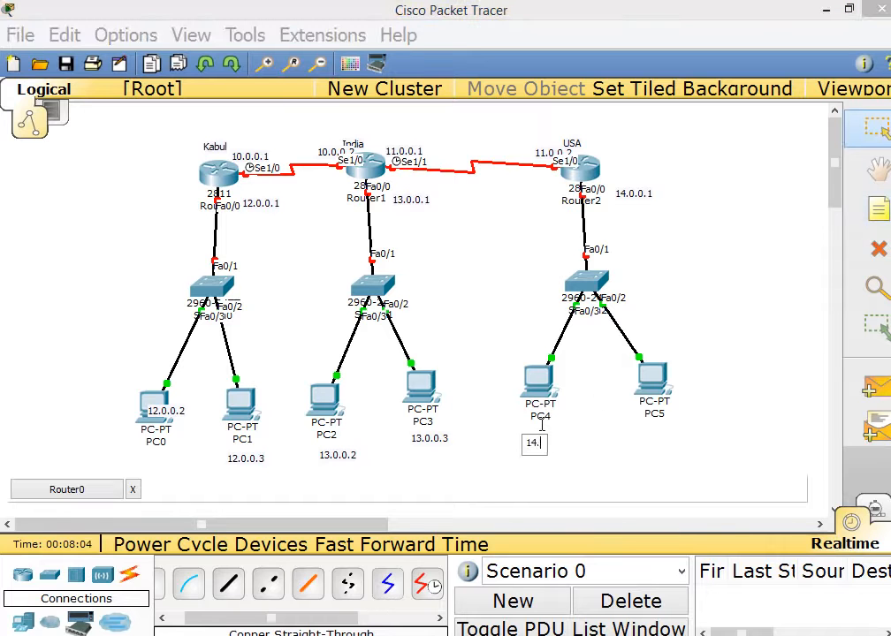
text(0.0.2)
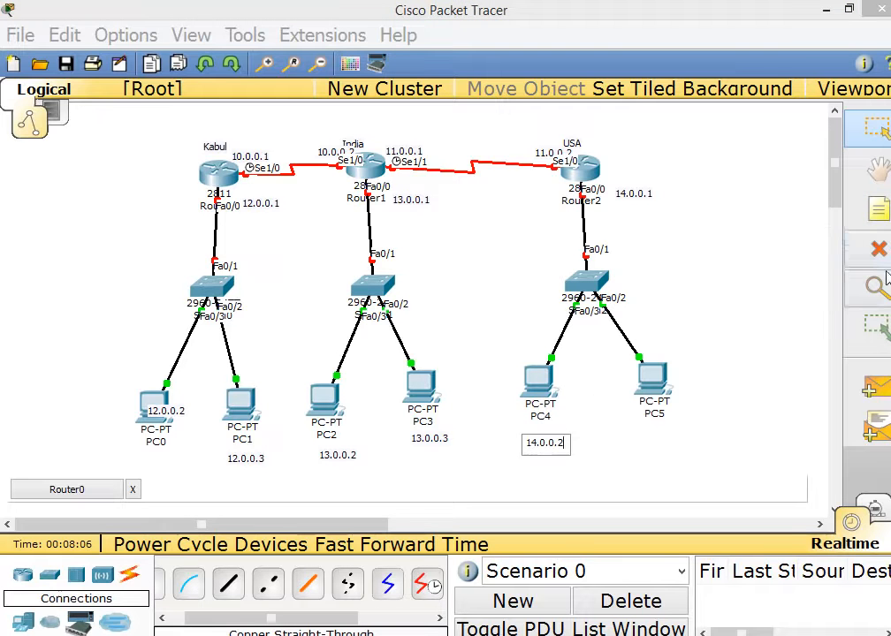
click(877, 210)
click(650, 441)
text(1)
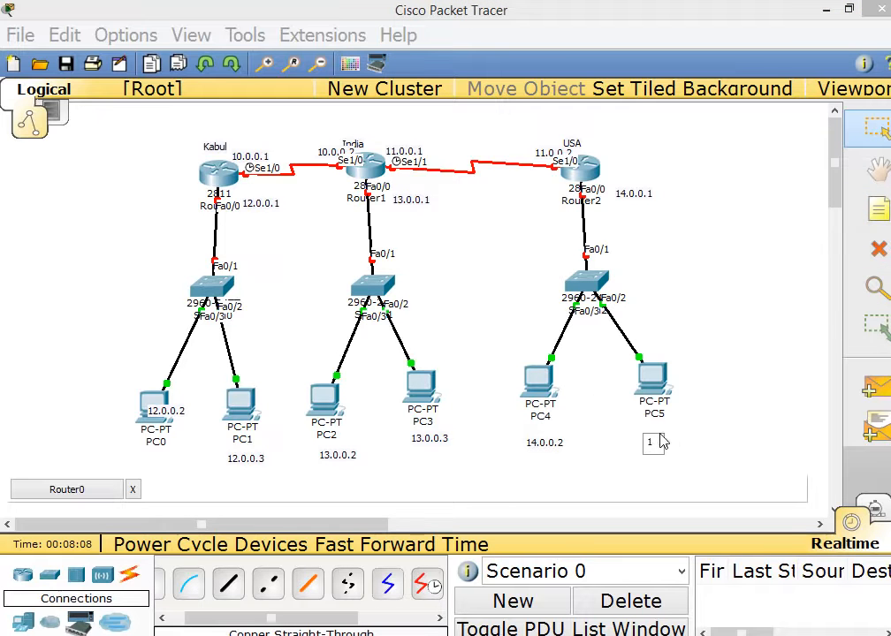
text(4.0.0.3)
click(714, 398)
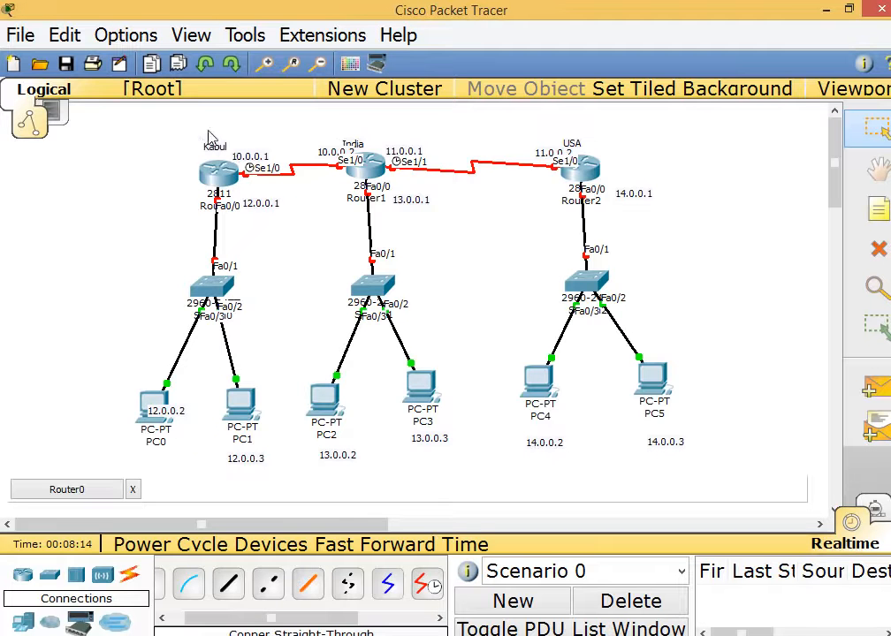
Open the Kabul router's configuration window and maximize it.
drag(208, 130, 285, 190)
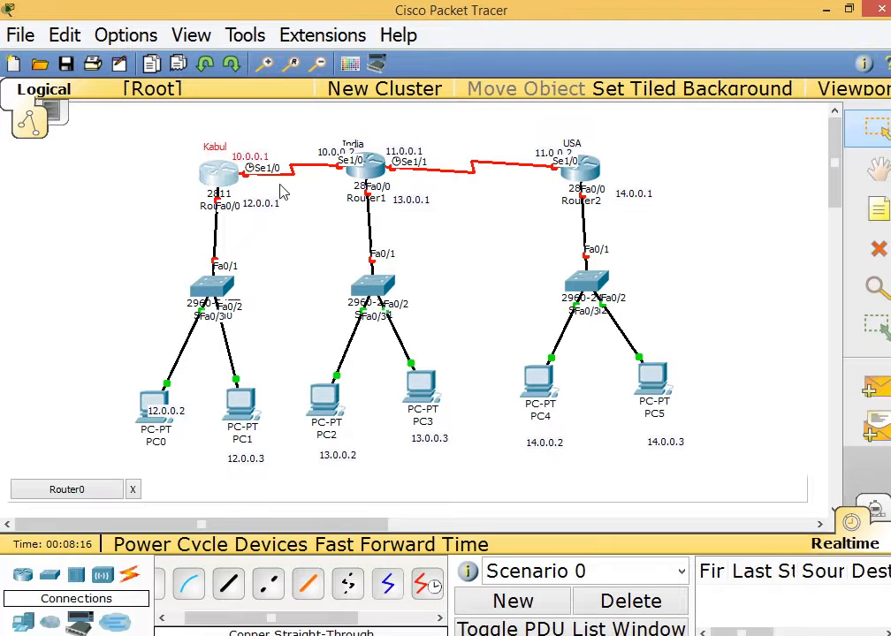
drag(189, 188, 288, 227)
click(228, 190)
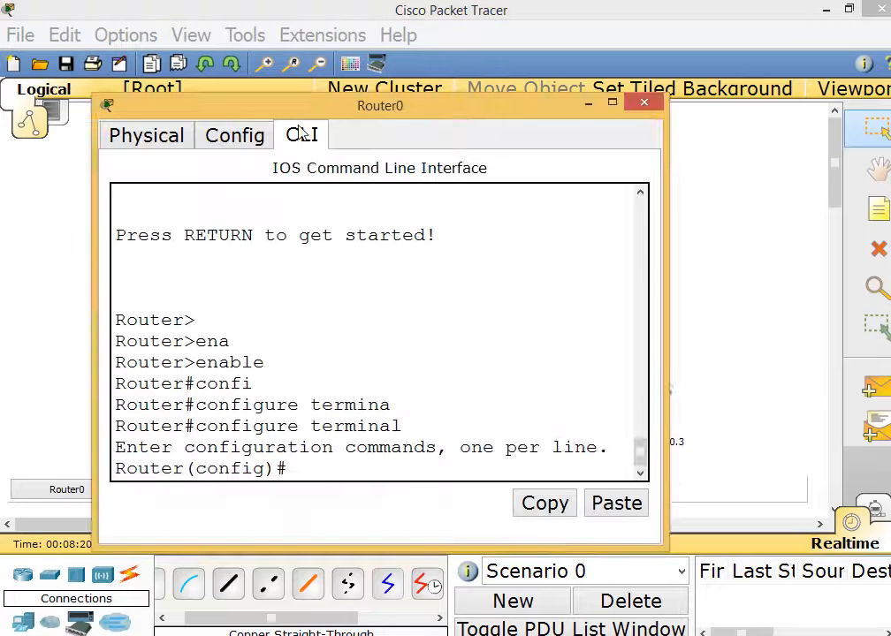
double_click(319, 113)
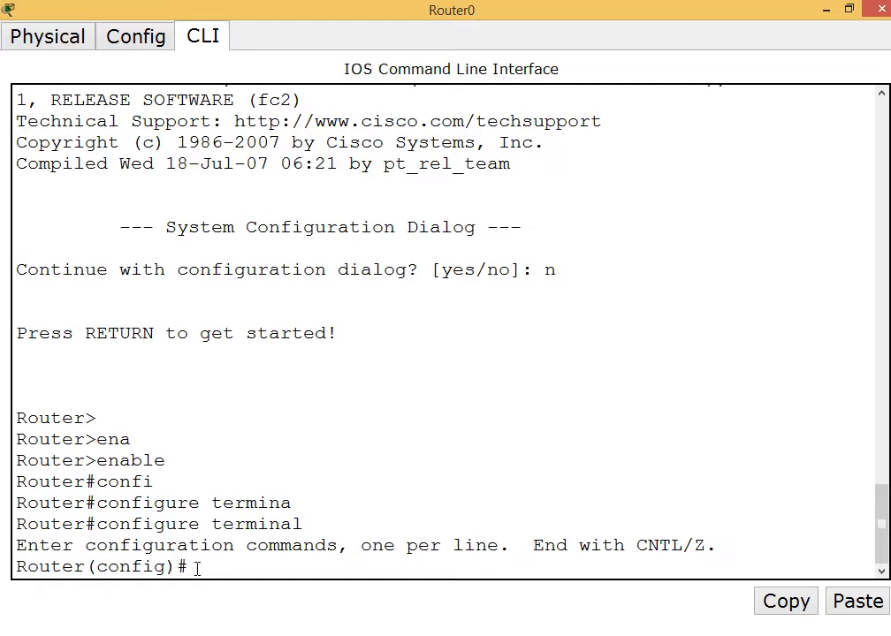
Enter interface serial 1/0, abandon the partial IP address, and exit to global configuration.
text(inter)
key(Tab)
text(se)
key(Tab)
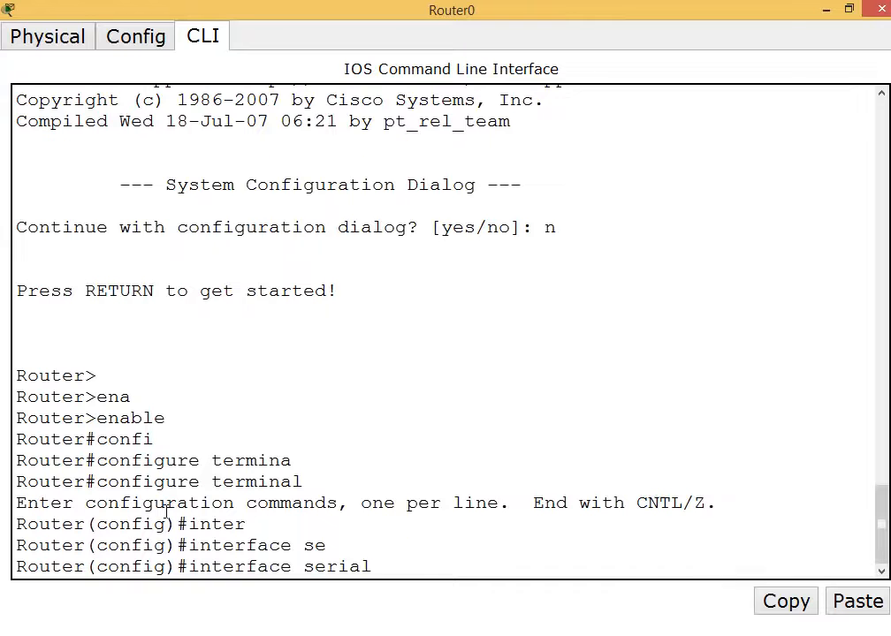
text(1/0)
key(Return)
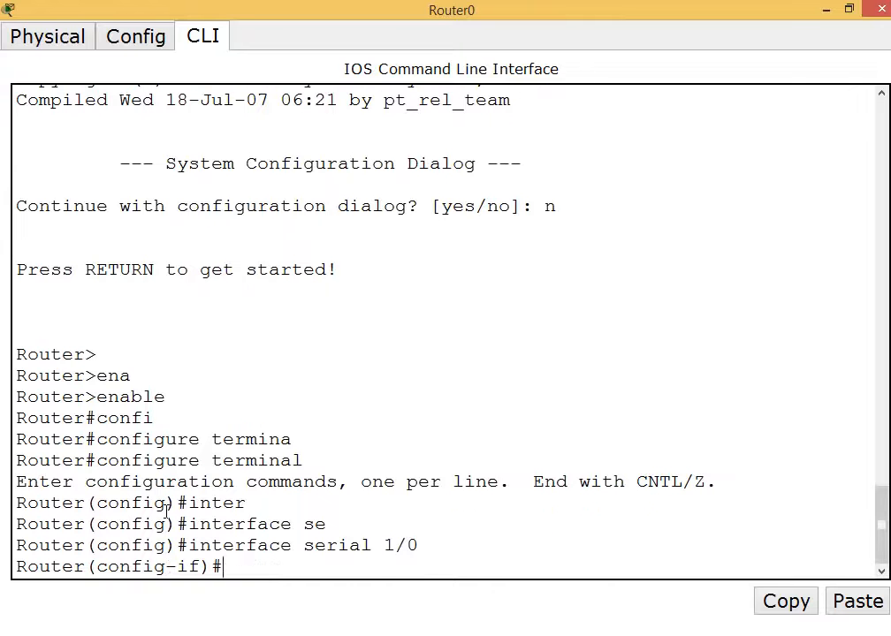
text(ip add)
key(Tab)
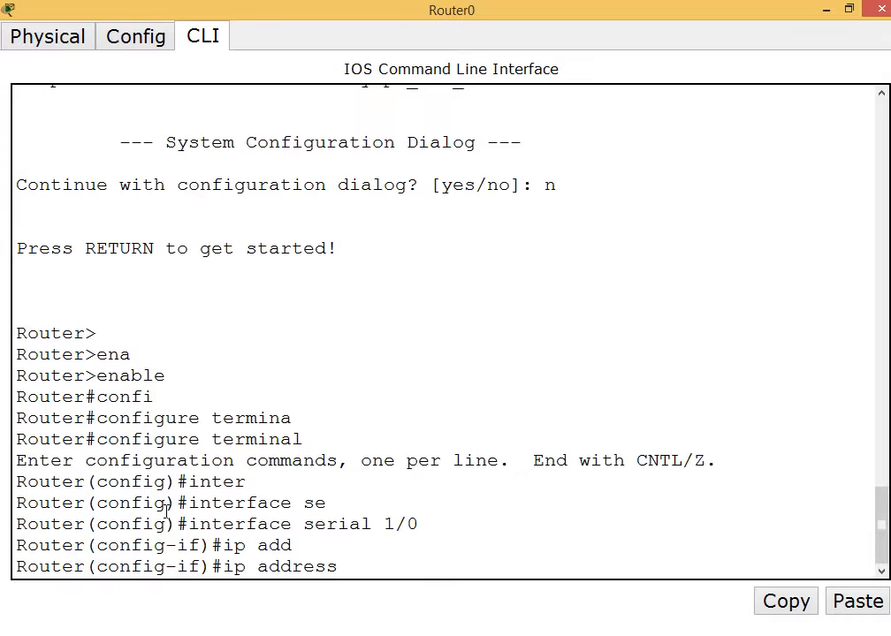
text(10.0.0)
key(BackSpace)
key(BackSpace)
key(BackSpace)
key(BackSpace)
key(BackSpace)
key(BackSpace)
key(BackSpace)
key(BackSpace)
key(BackSpace)
key(BackSpace)
key(BackSpace)
key(BackSpace)
key(BackSpace)
key(BackSpace)
key(BackSpace)
key(BackSpace)
key(BackSpace)
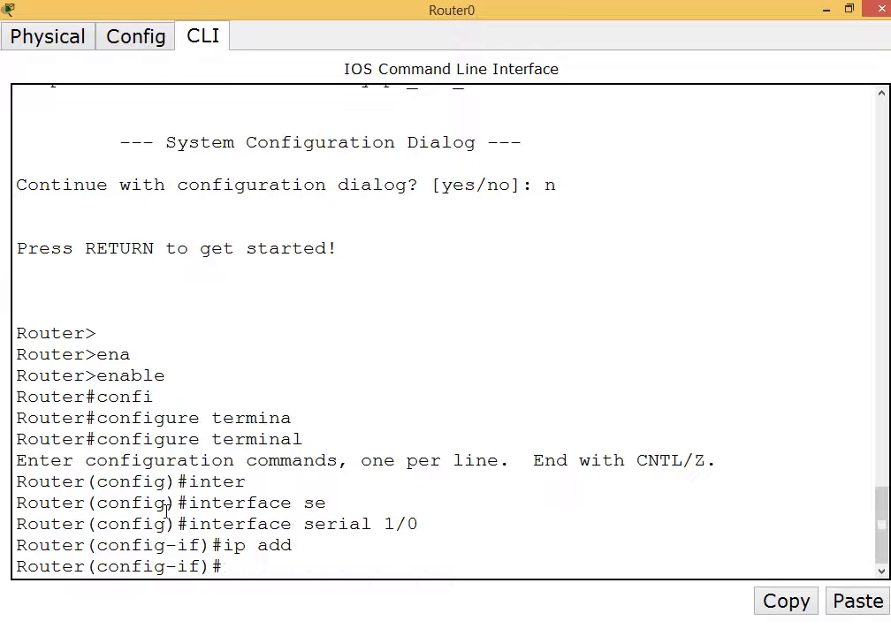
text(exit)
key(Return)
key(Return)
key(Return)
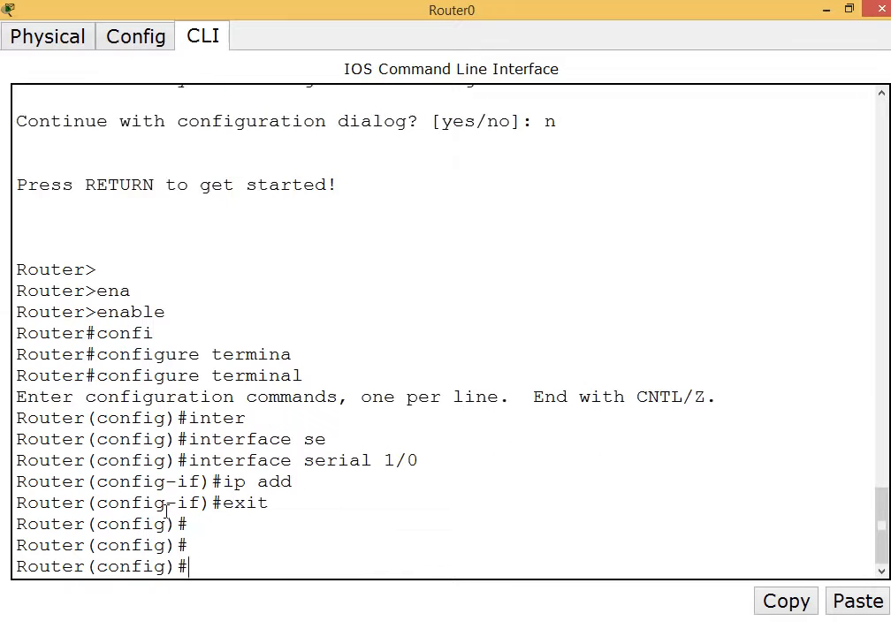
text(h)
Rename the router to kabul with the hostname command.
drag(85, 570, 6, 570)
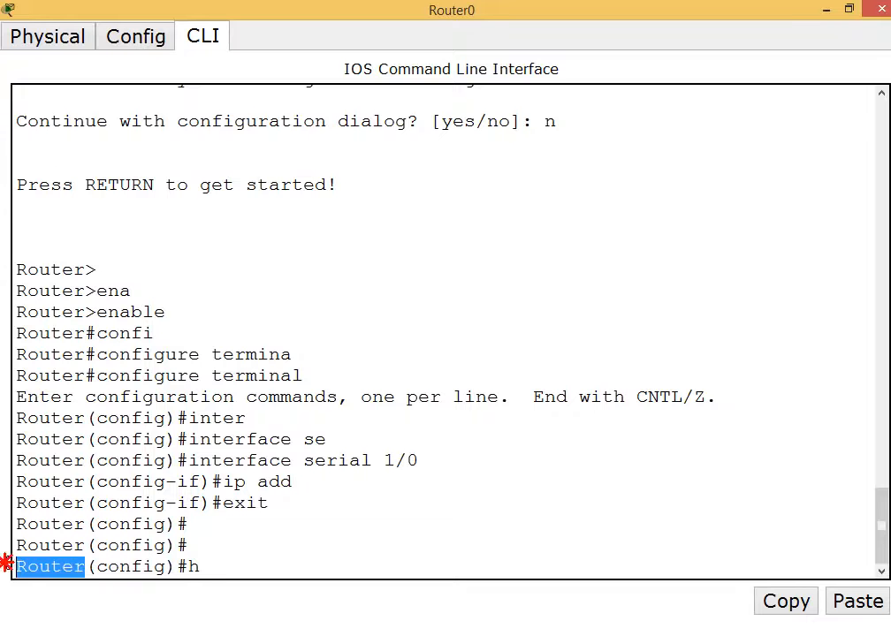
click(209, 566)
text(o)
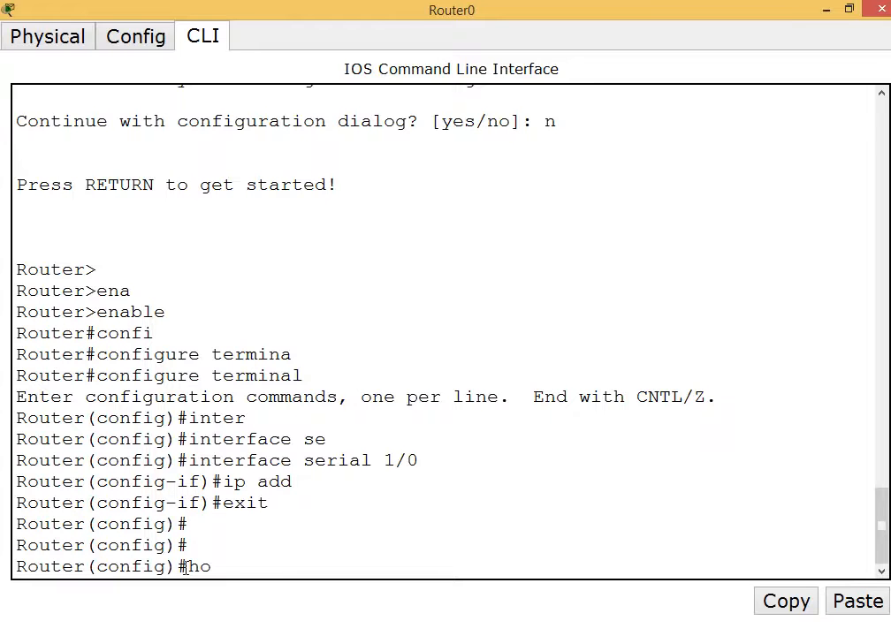
text(stname kabbu)
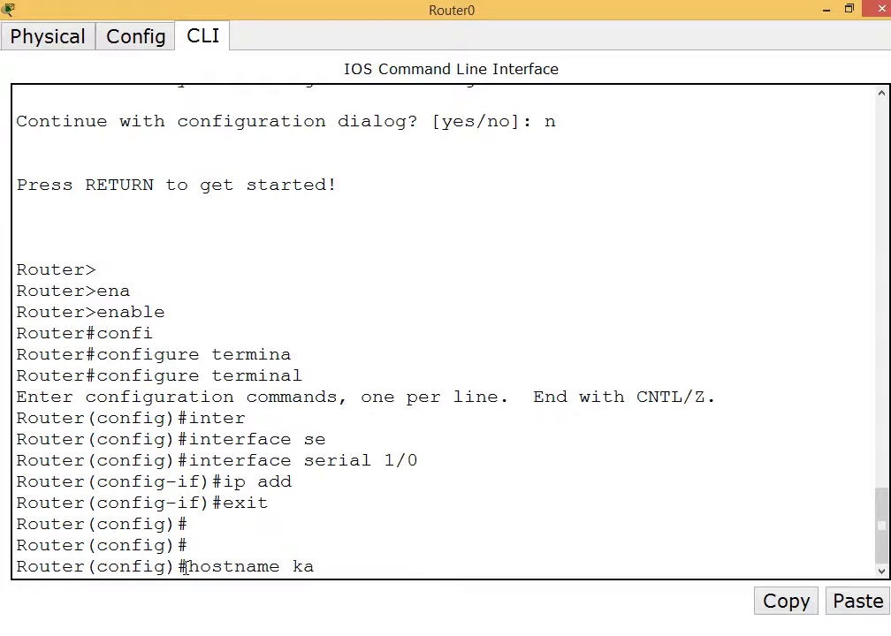
key(BackSpace)
key(BackSpace)
key(BackSpace)
text(ul)
key(Return)
key(Return)
key(Return)
key(Return)
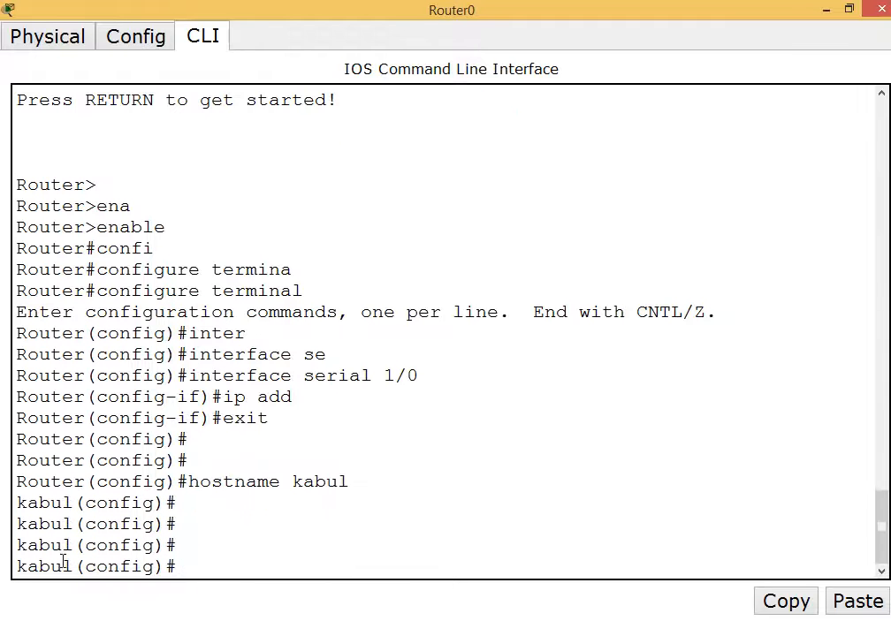
Set the MOTD banner to 'Hi , Welcome to Aptech' and exit configuration mode with Ctrl+Z.
drag(72, 567, 17, 567)
click(202, 565)
text(banner motd)
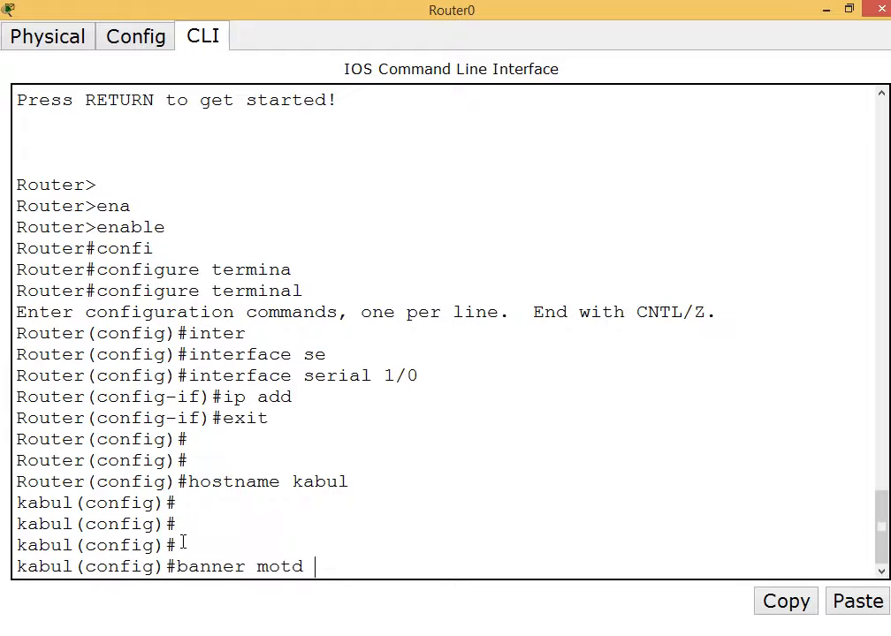
text(#Hi , Welcom)
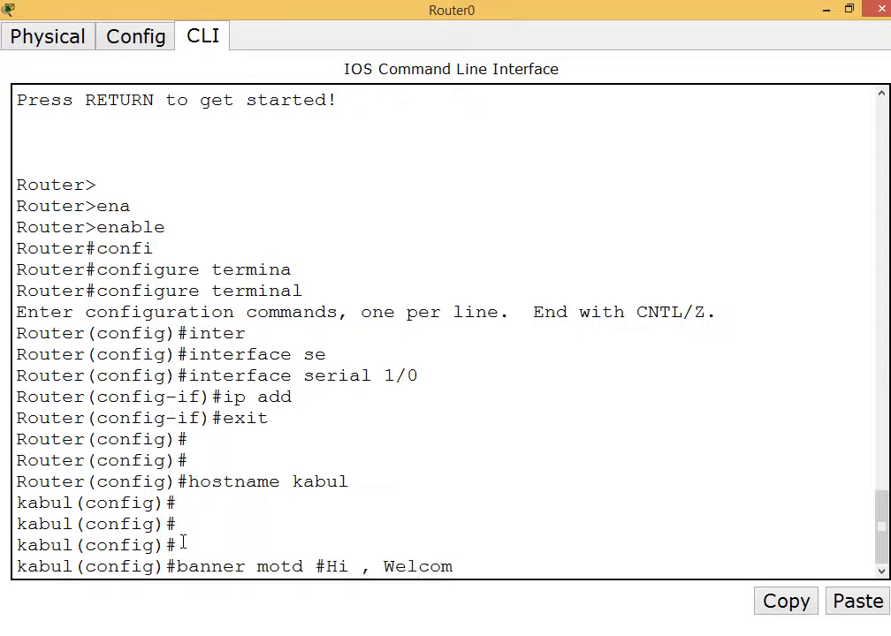
text(e to Aptech)
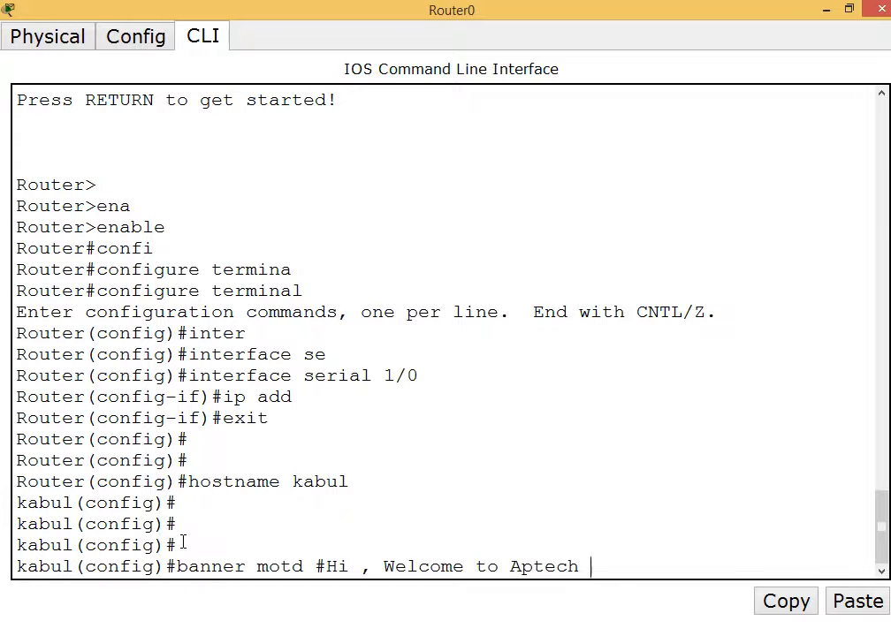
text( #)
key(Return)
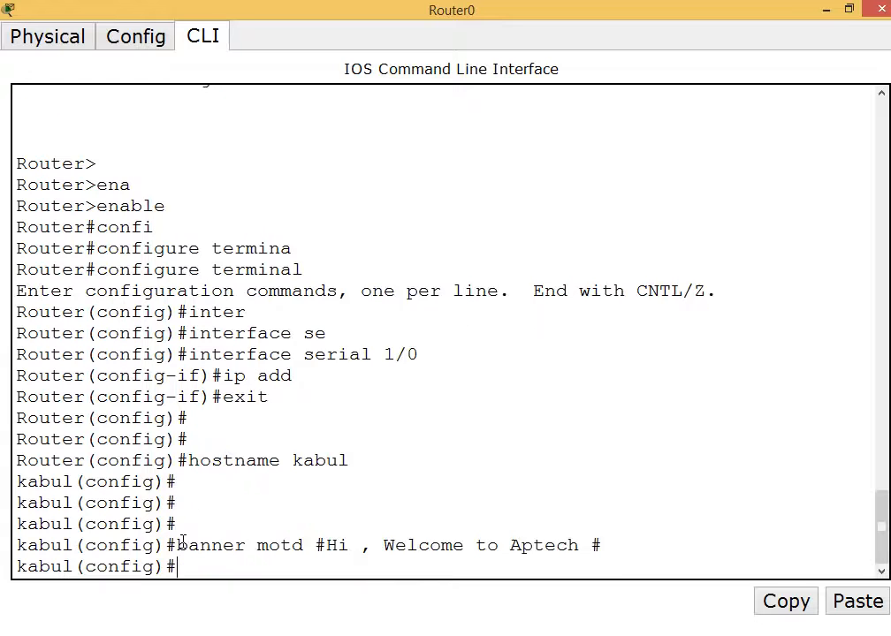
key(Return)
key(Return)
key(ctrl+z)
key(Return)
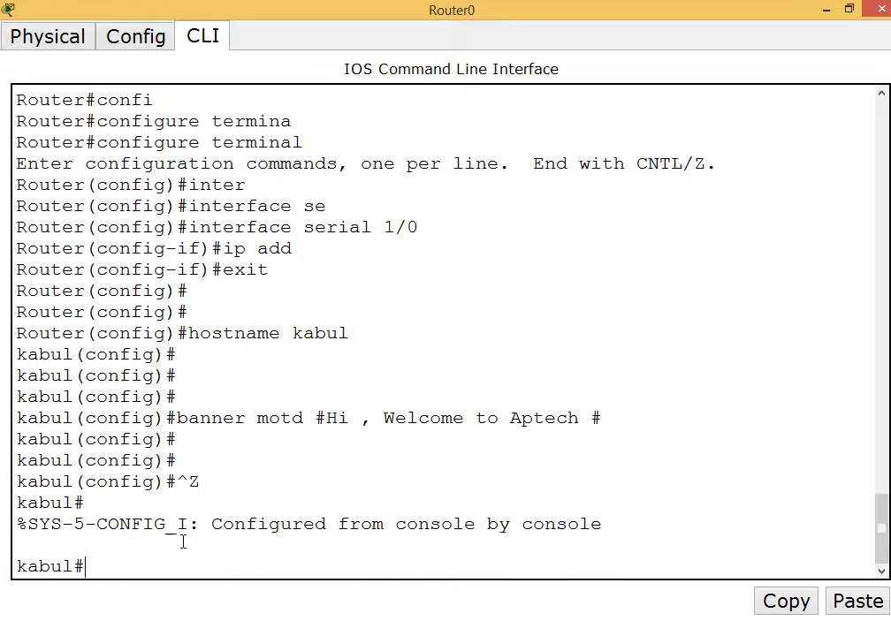
key(Return)
Exit the console session to view the Aptech banner, then enter privileged mode.
text(exit)
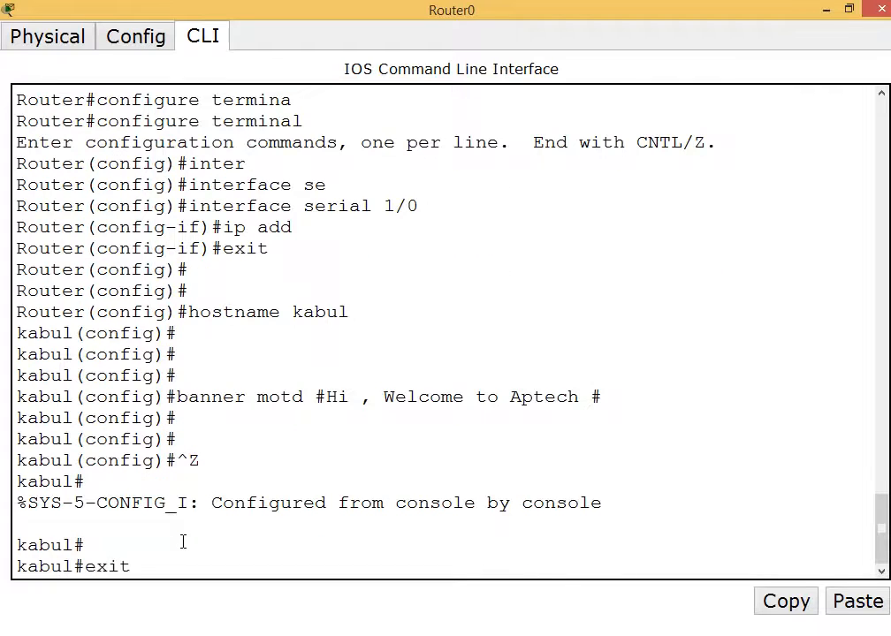
key(Return)
key(Return)
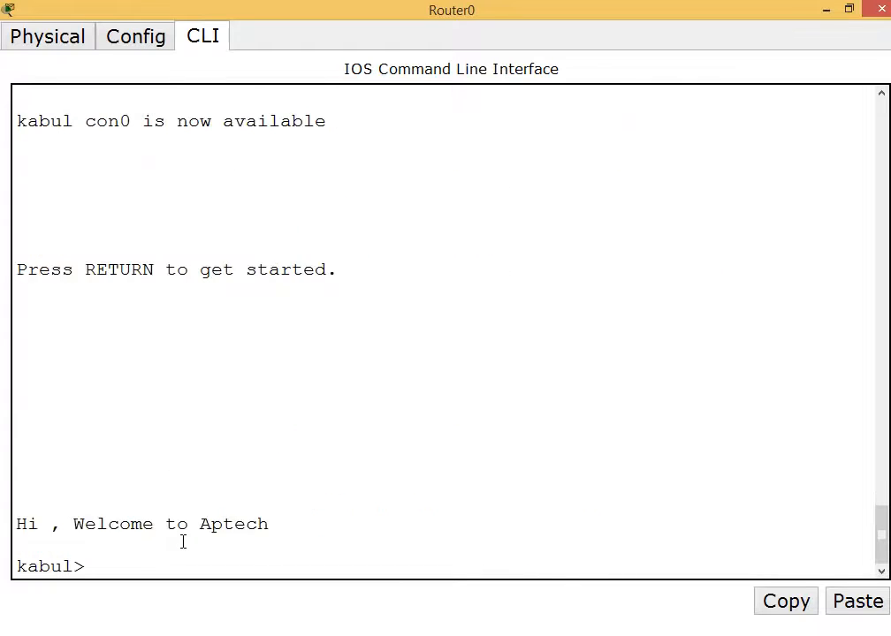
drag(271, 523, 15, 523)
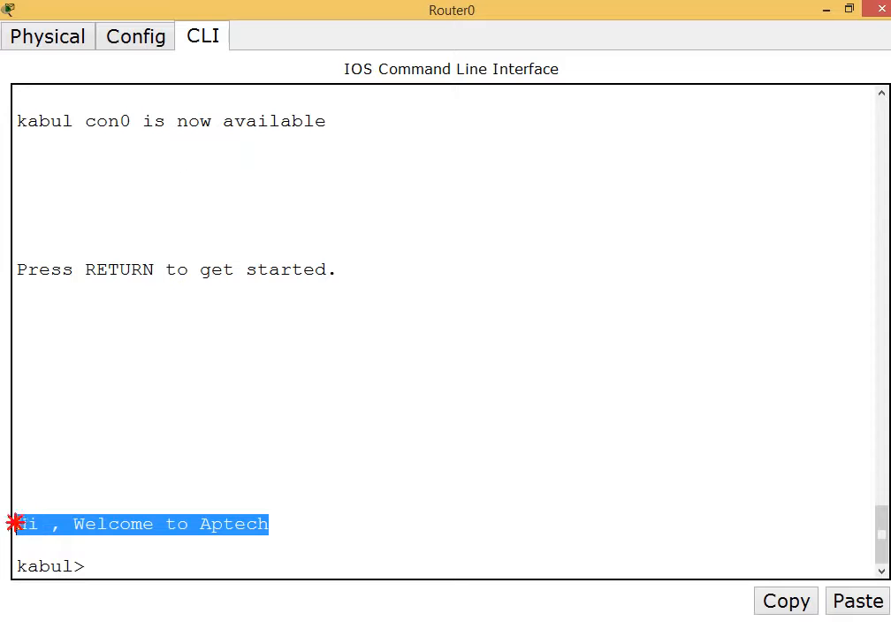
click(115, 568)
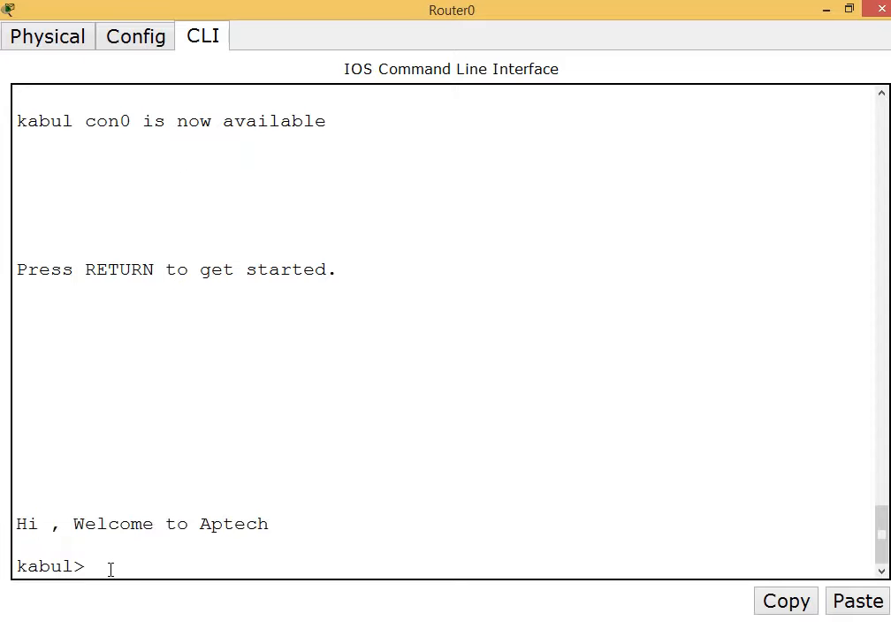
text(enable)
key(Return)
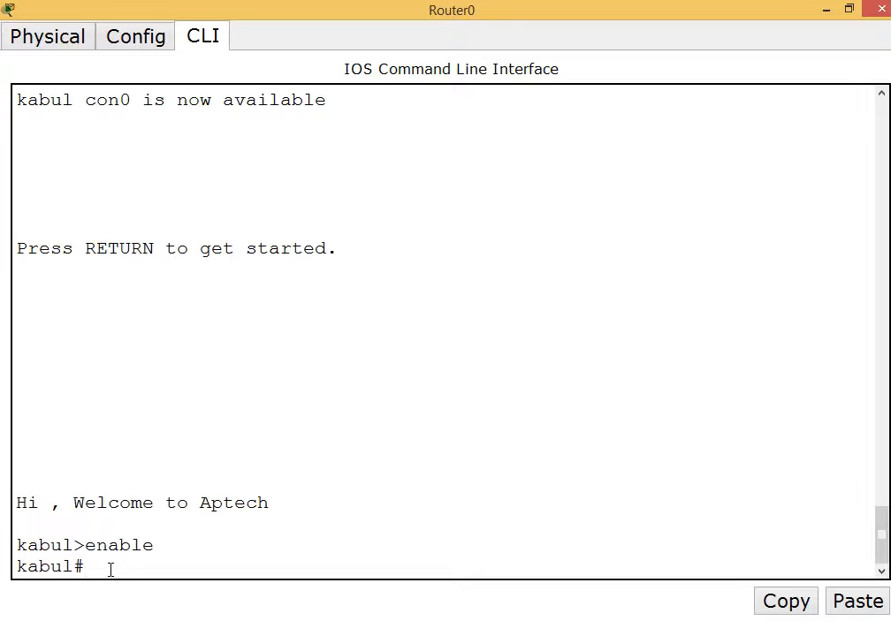
Page through show running-config, checking the hostname kabul and banner motd lines.
text(show runn)
key(Tab)
key(Return)
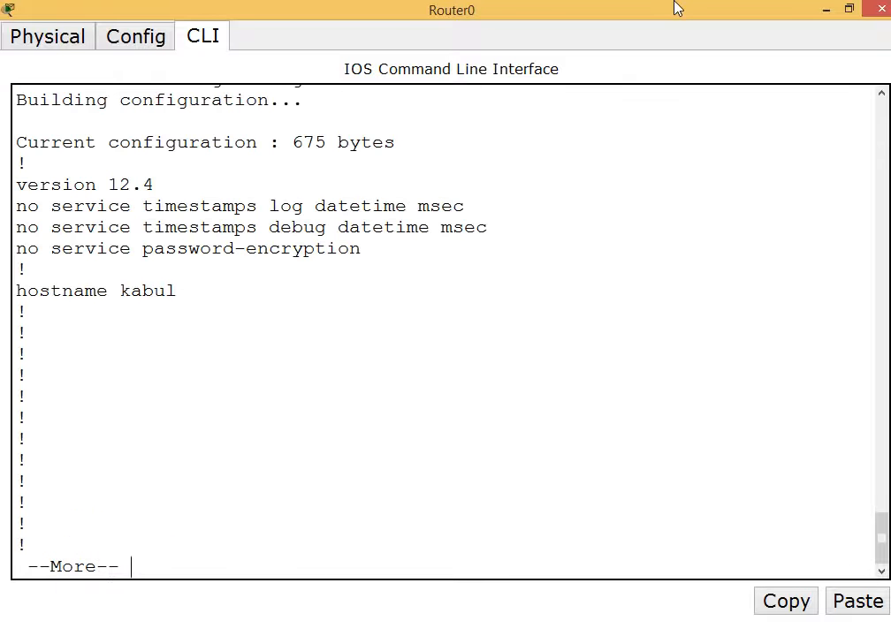
key(Return)
key(Return)
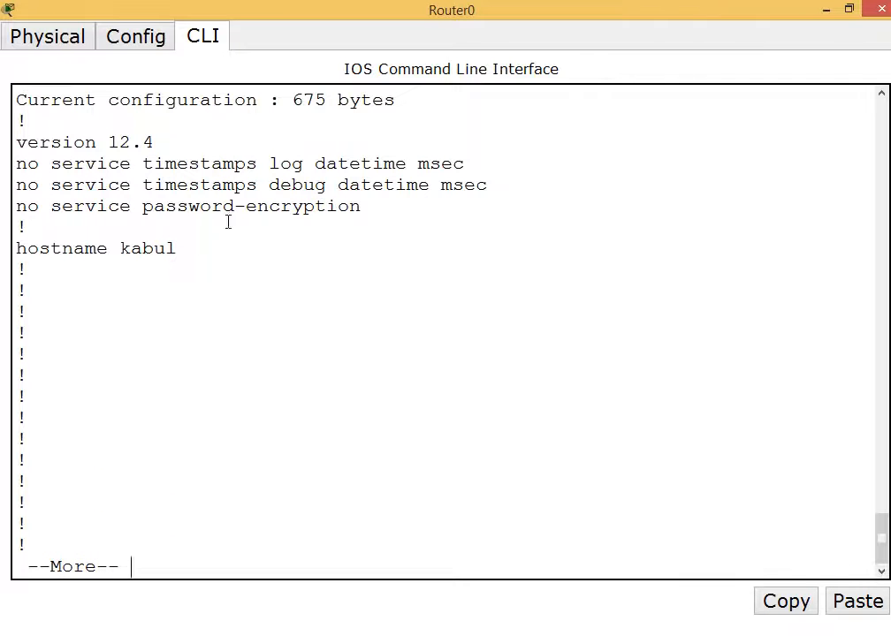
drag(189, 248, 97, 251)
click(118, 226)
key(Return)
key(Return)
key(Return)
key(Return)
key(Return)
key(Return)
key(Return)
key(Return)
key(Return)
key(Return)
key(Return)
key(Return)
key(Return)
key(Return)
key(Return)
key(Return)
key(Return)
key(Return)
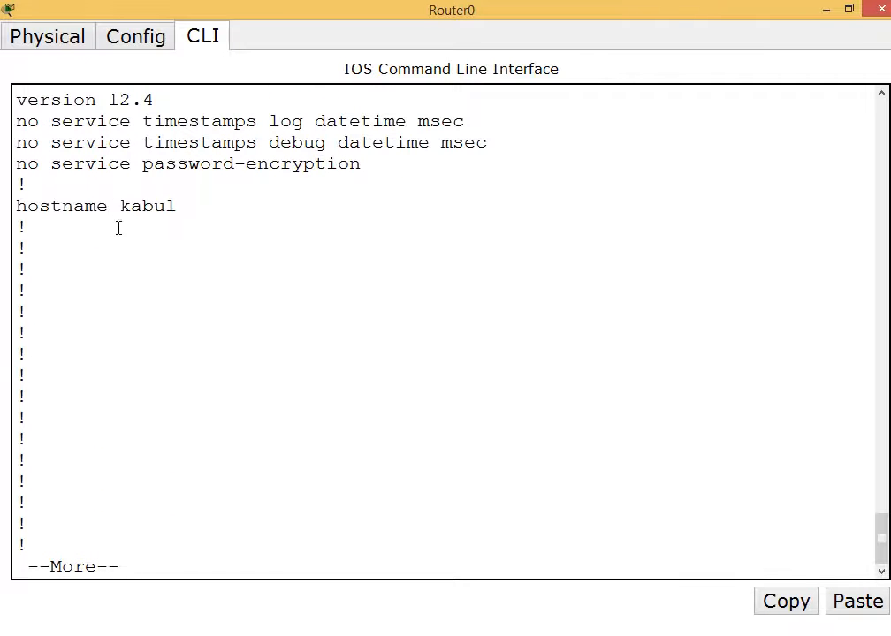
key(Return)
key(Return)
key(Return)
key(Return)
key(Return)
key(Return)
key(Return)
key(Return)
key(Return)
key(Return)
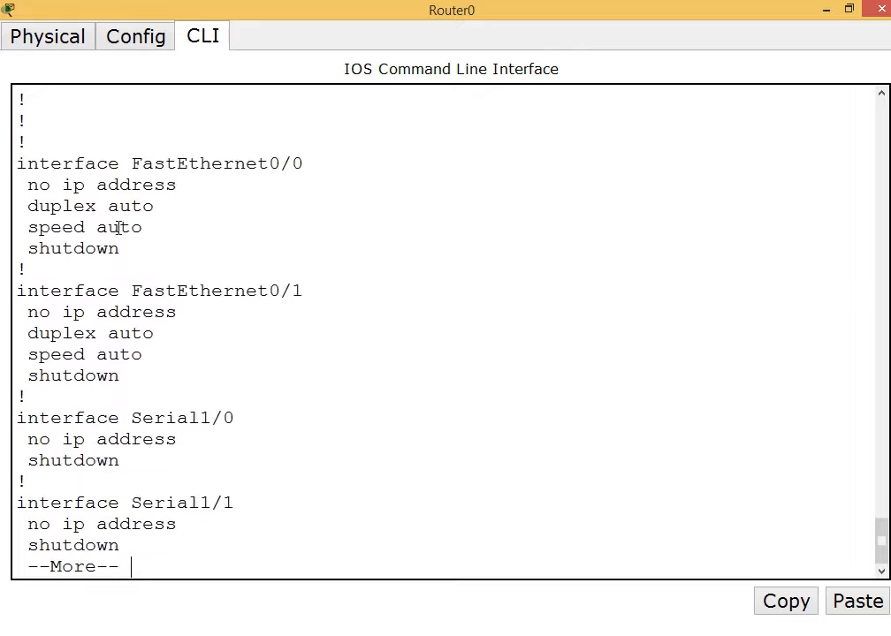
key(Return)
key(Return)
key(Return)
key(Return)
key(Return)
key(Return)
key(Return)
key(Return)
key(Return)
key(Return)
key(Return)
key(Return)
key(Return)
key(Return)
key(Return)
key(Return)
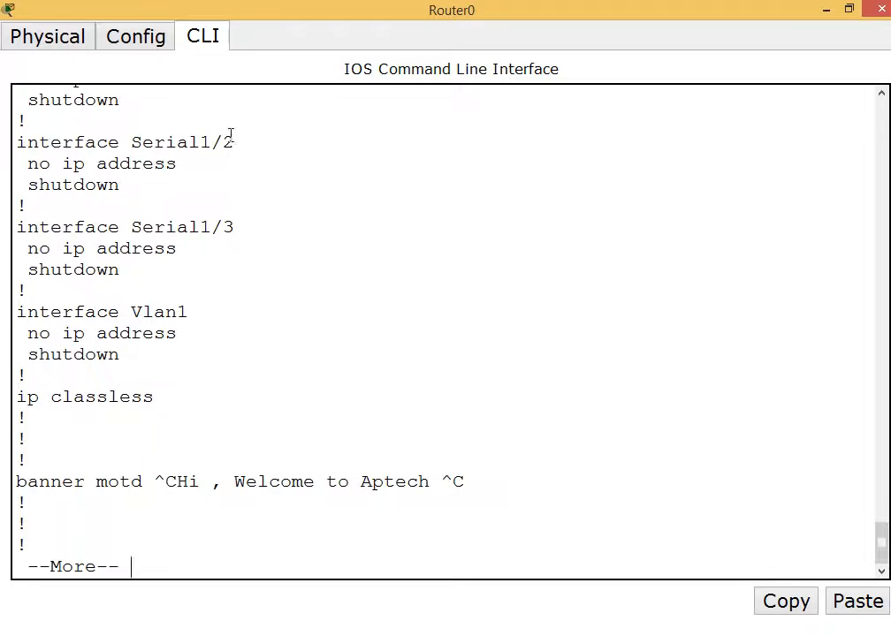
drag(442, 482, 184, 475)
key(q)
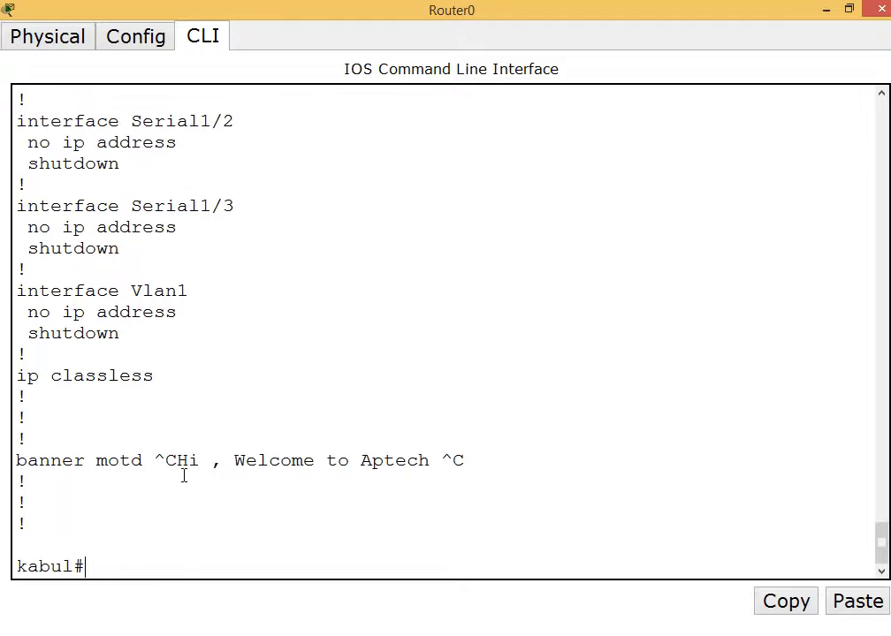
Run show running-config again and begin the show startup-config command.
text(show runn)
key(Tab)
key(Return)
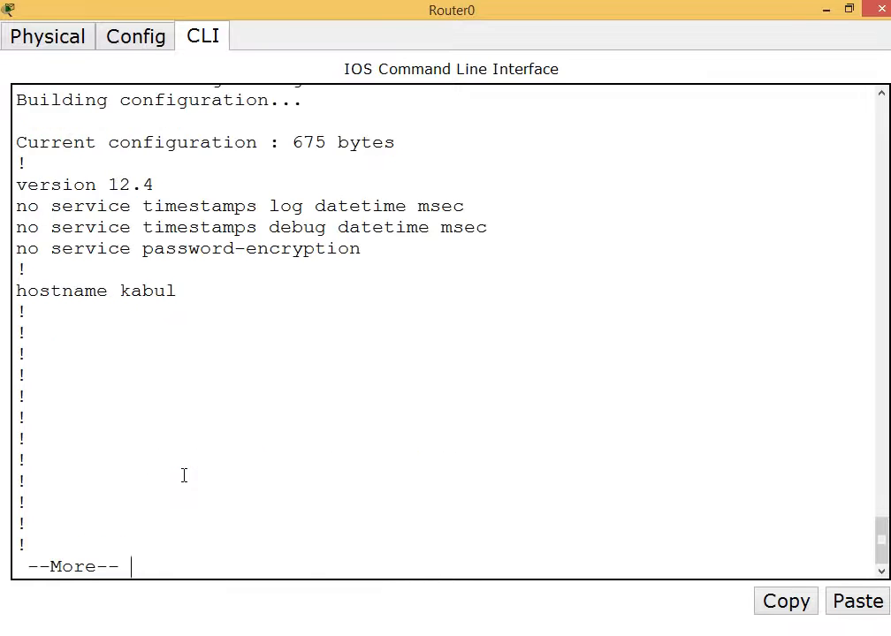
key(Return)
key(Return)
key(Return)
key(Return)
key(Return)
text(q)
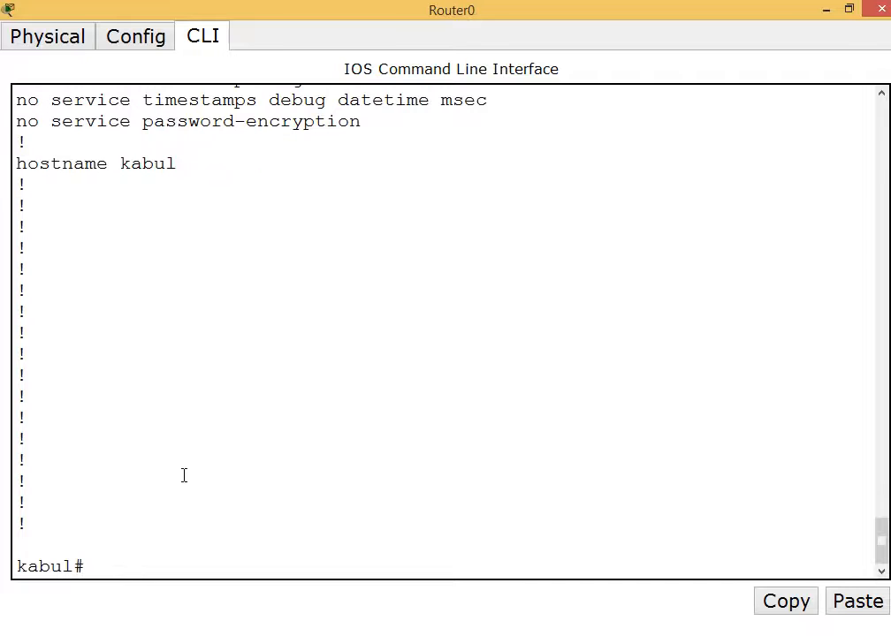
text(show start)
key(Tab)
Confirm no startup-config exists, then copy running-config to startup-config with the default filename.
key(Return)
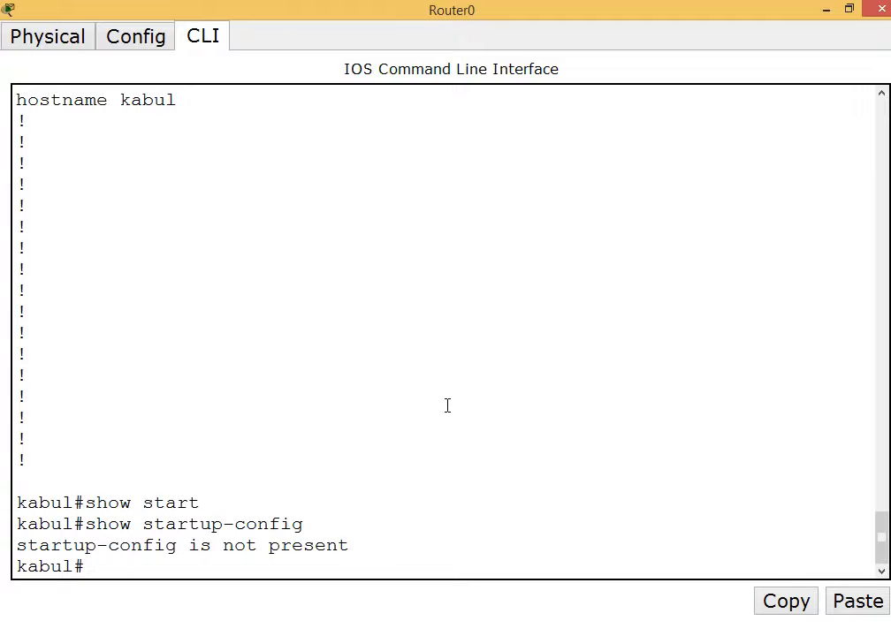
text(copy runn)
key(Tab)
text(start)
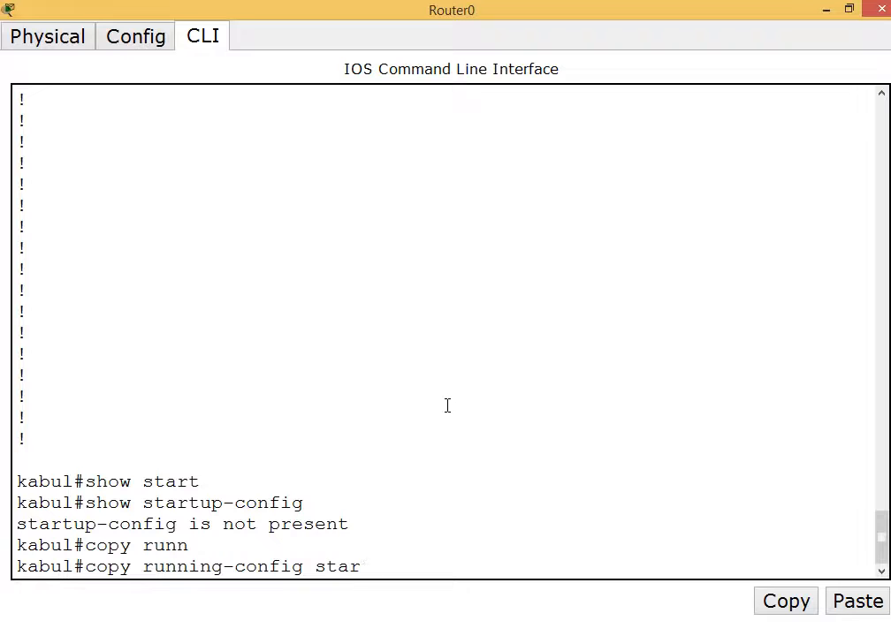
key(Tab)
key(Return)
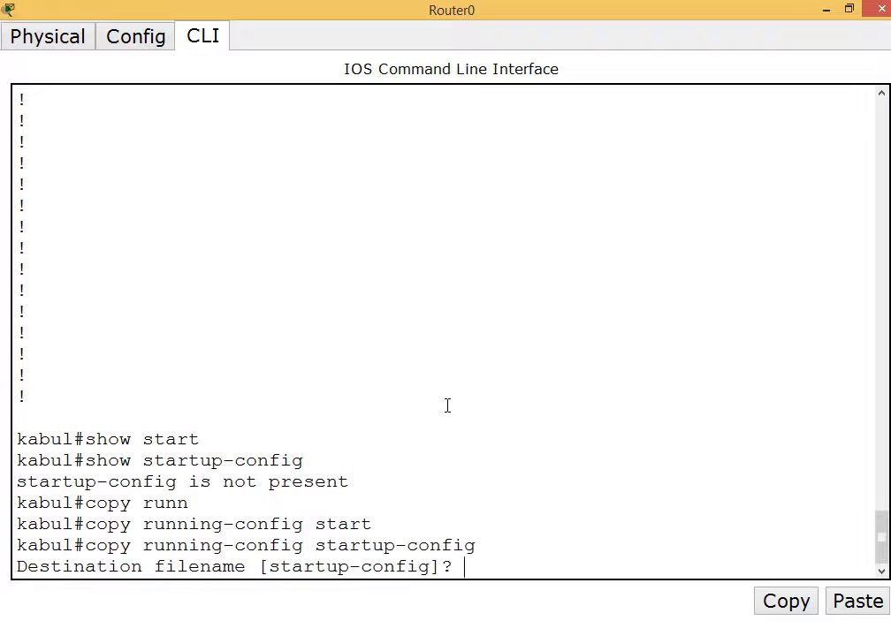
key(Return)
key(Return)
key(Return)
key(Return)
key(Return)
key(Return)
key(Return)
key(Return)
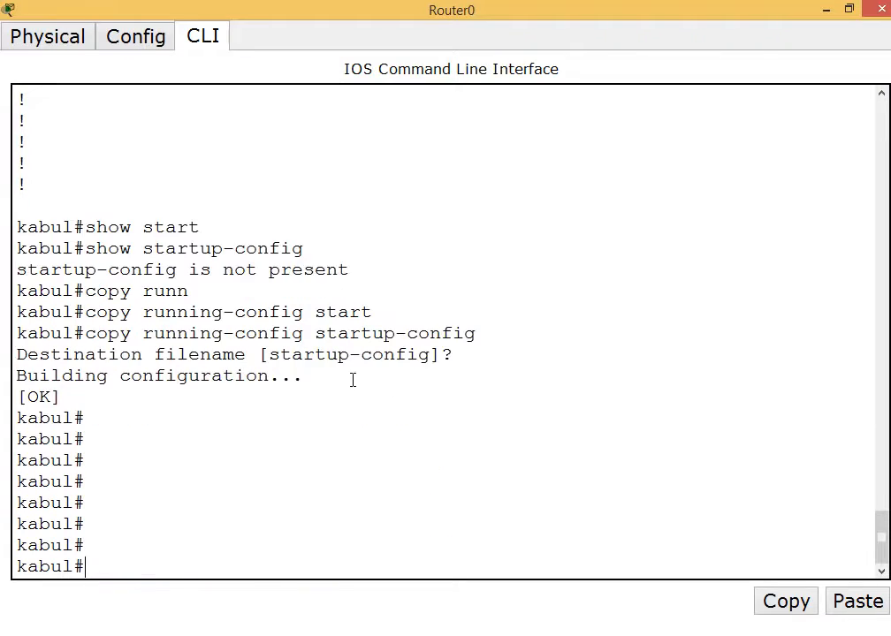
Enter global configuration mode with configure terminal.
text(config)
key(Tab)
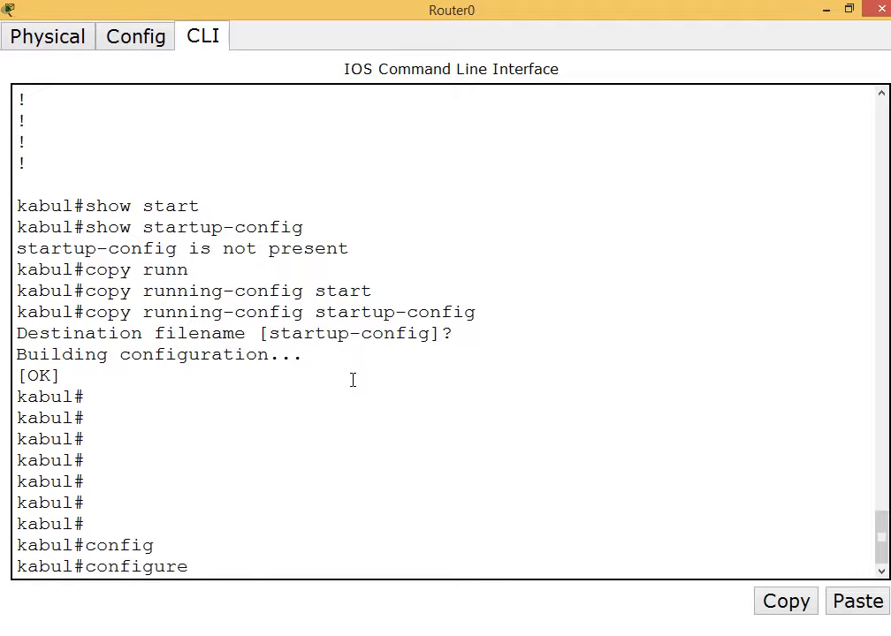
text(ter)
key(Tab)
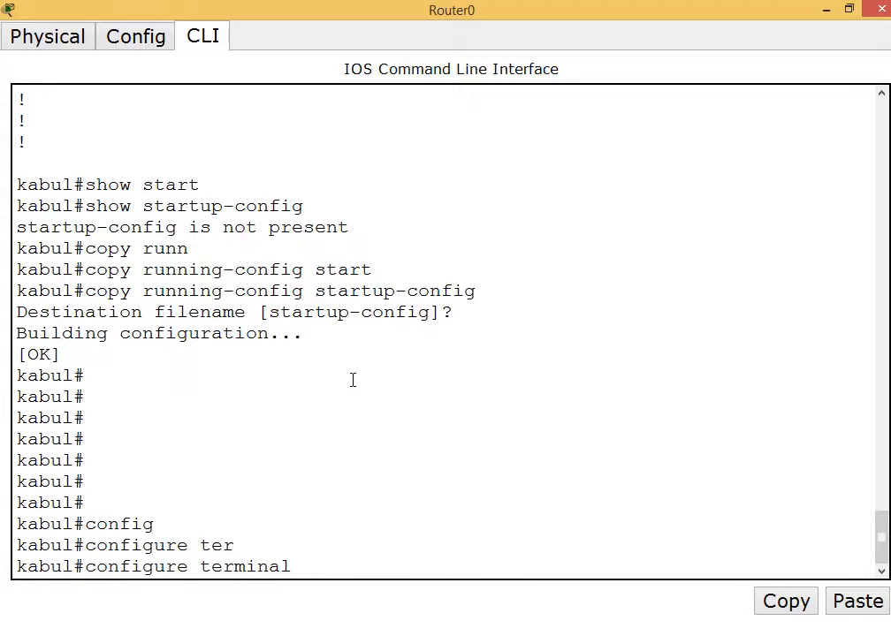
key(Return)
key(Return)
key(Return)
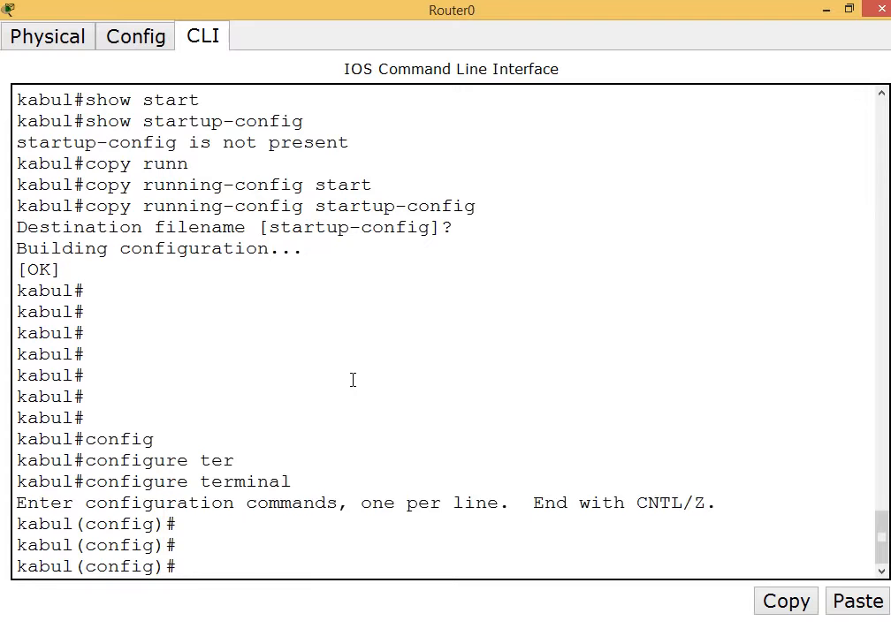
Assign Kabul's interface serial 1/0 the address 10.0.0.1 255.0.0.0.
text(inter)
key(Tab)
text(ser)
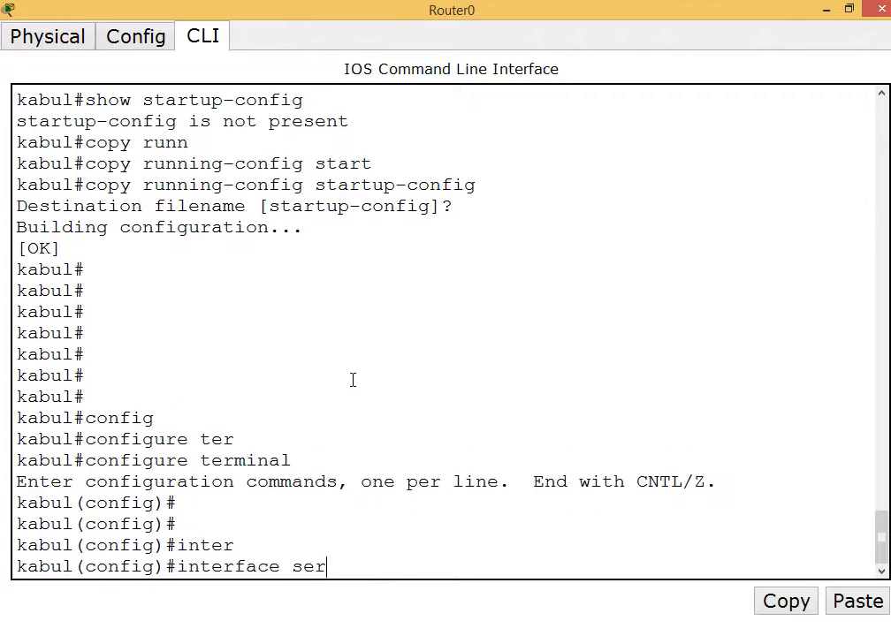
key(Tab)
text(1/0)
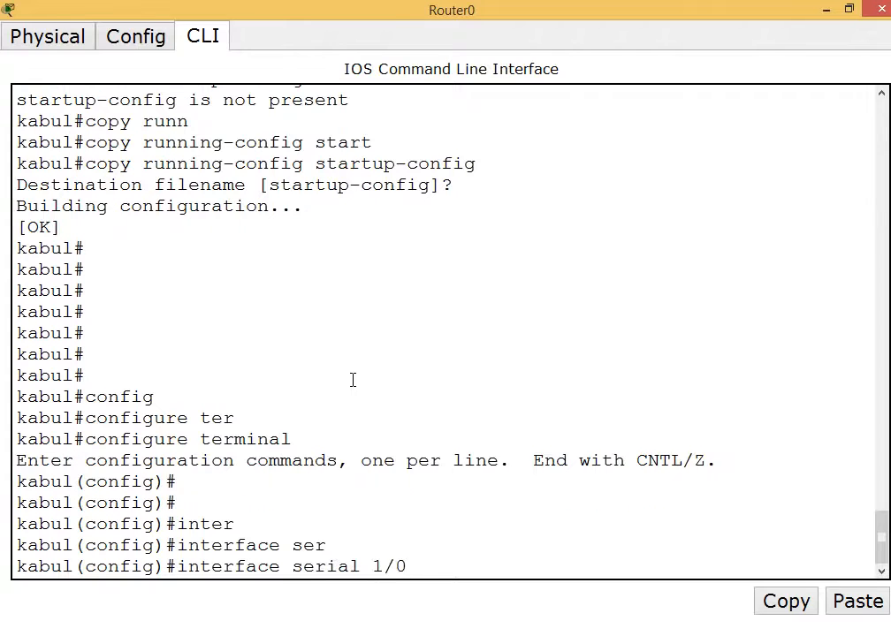
key(Return)
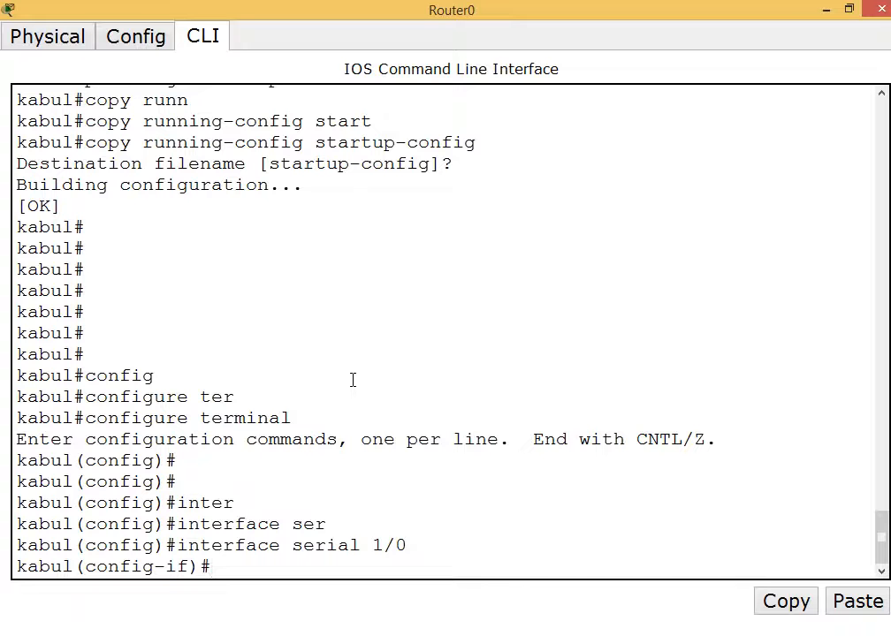
text(ip add)
key(Tab)
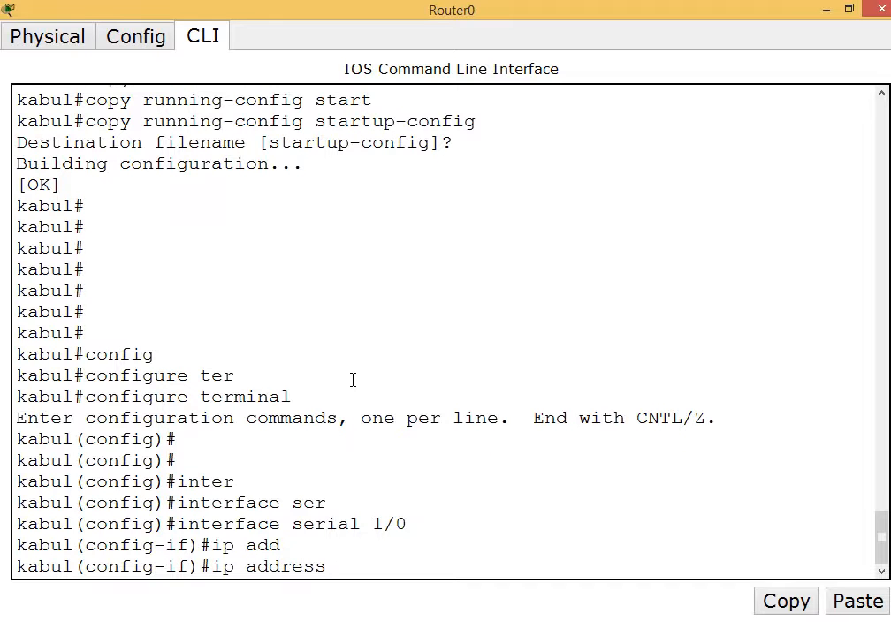
text(10.0.0.1)
click(828, 10)
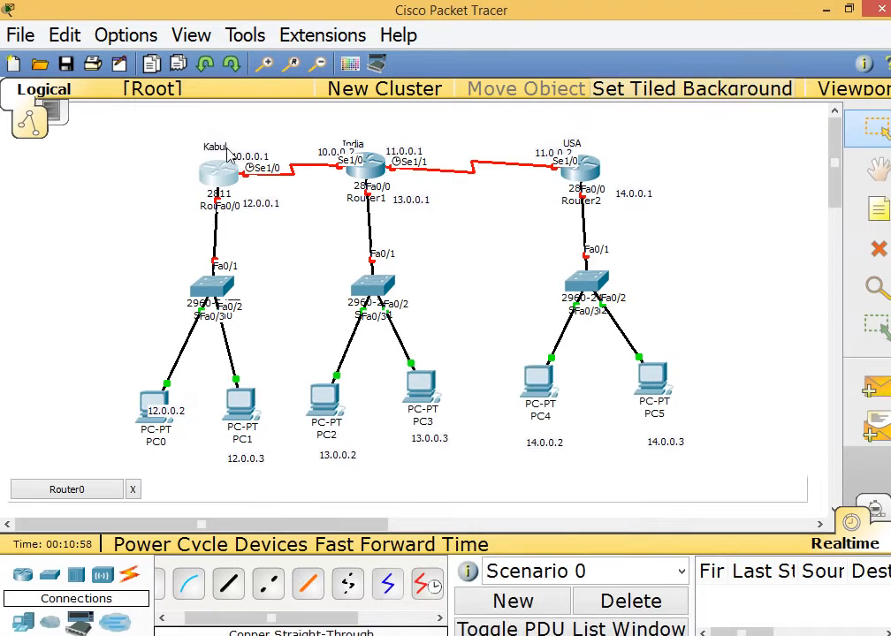
drag(198, 122, 225, 185)
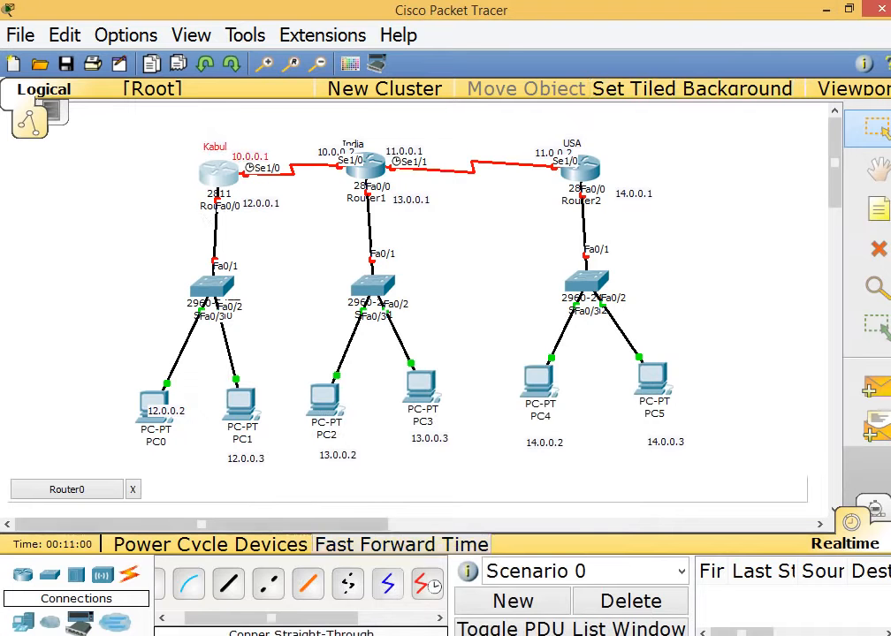
mouse_move(533, 628)
click(544, 601)
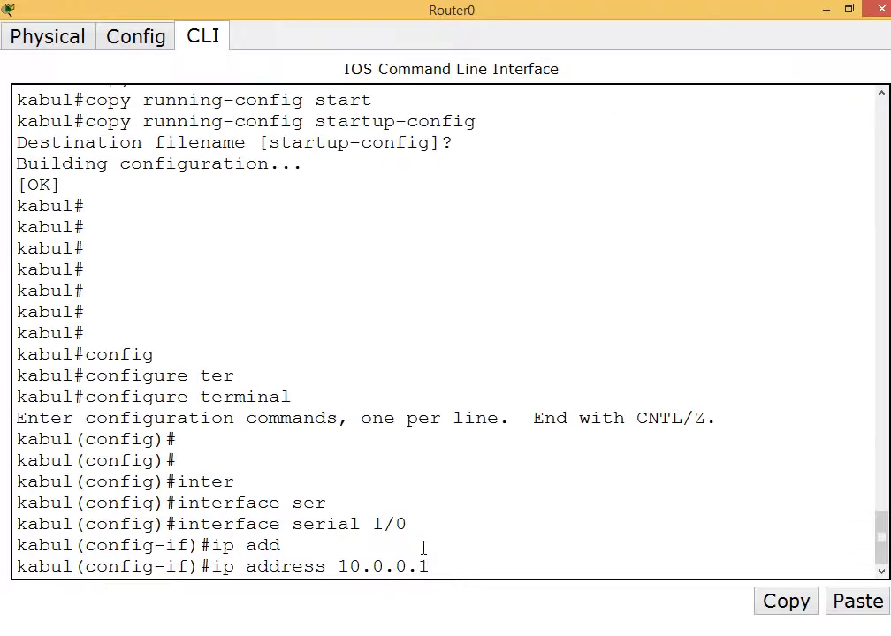
text(55.0.0.0)
key(Return)
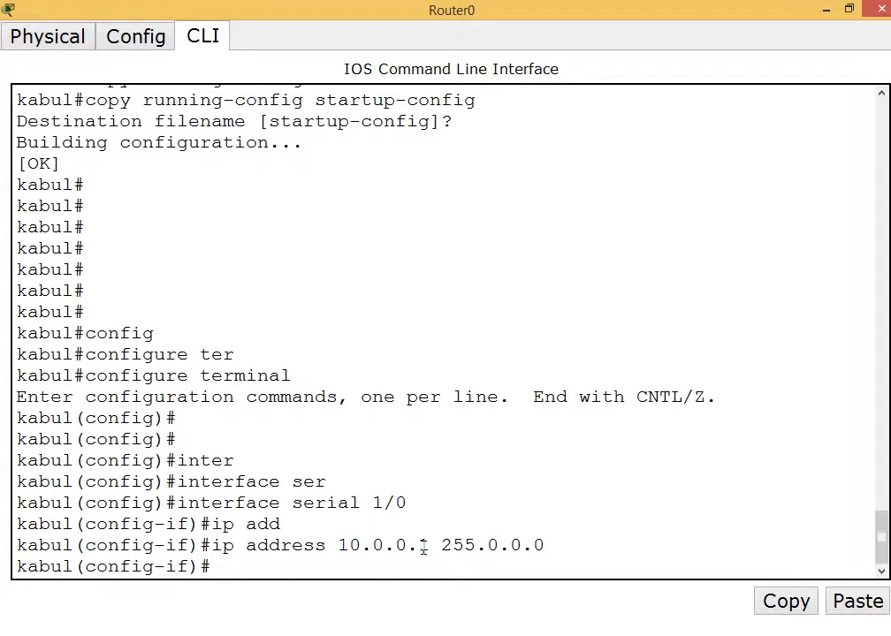
Set clock rate 64000, enable the interface with no shutdown, exit, and return to the topology.
text(clock)
key(Tab)
text(ra)
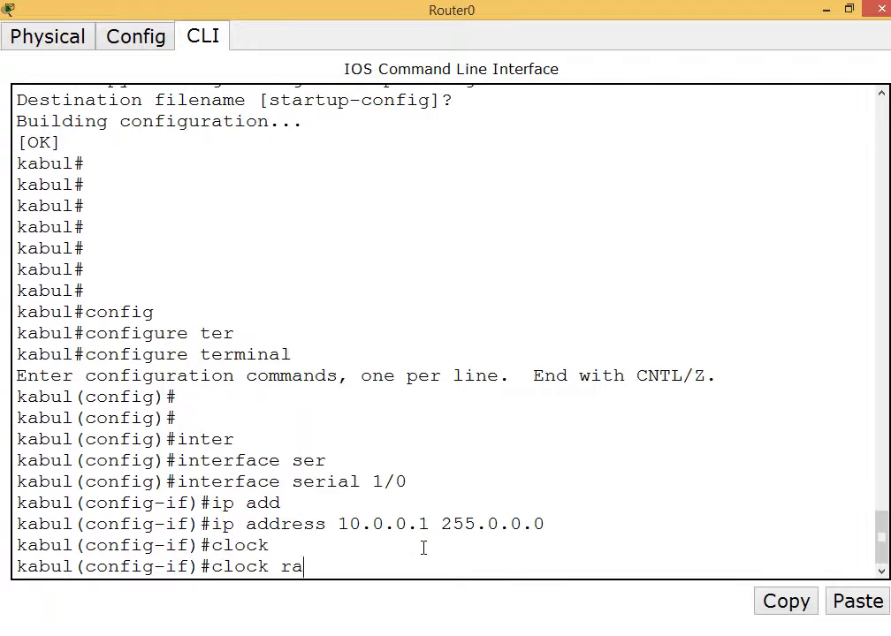
text(te 64000)
key(Return)
text(no shut)
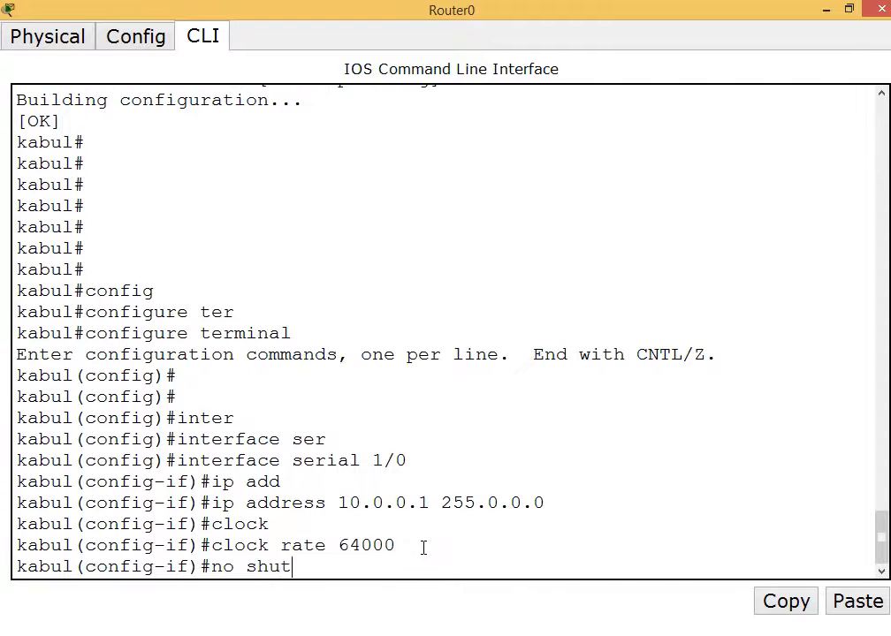
key(Tab)
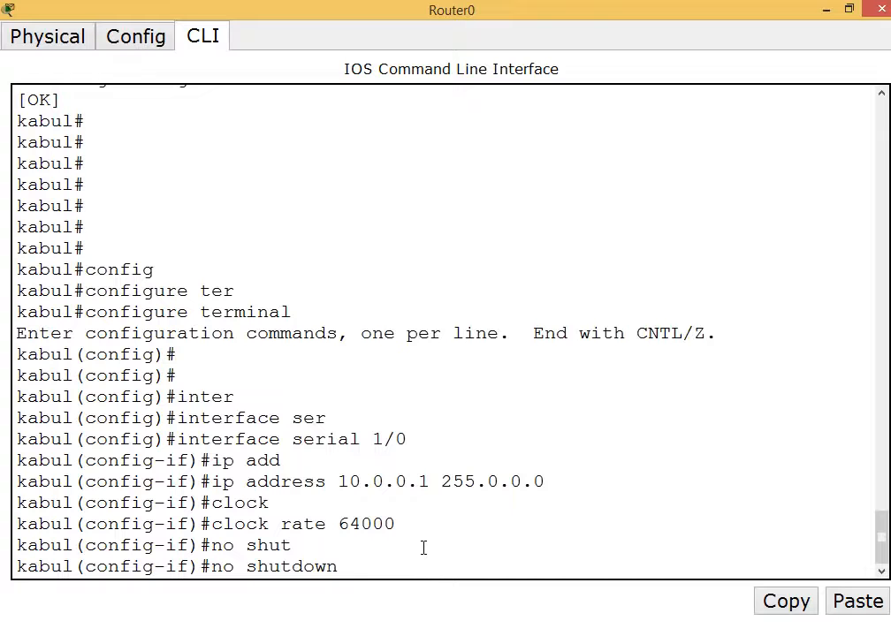
key(Return)
key(Return)
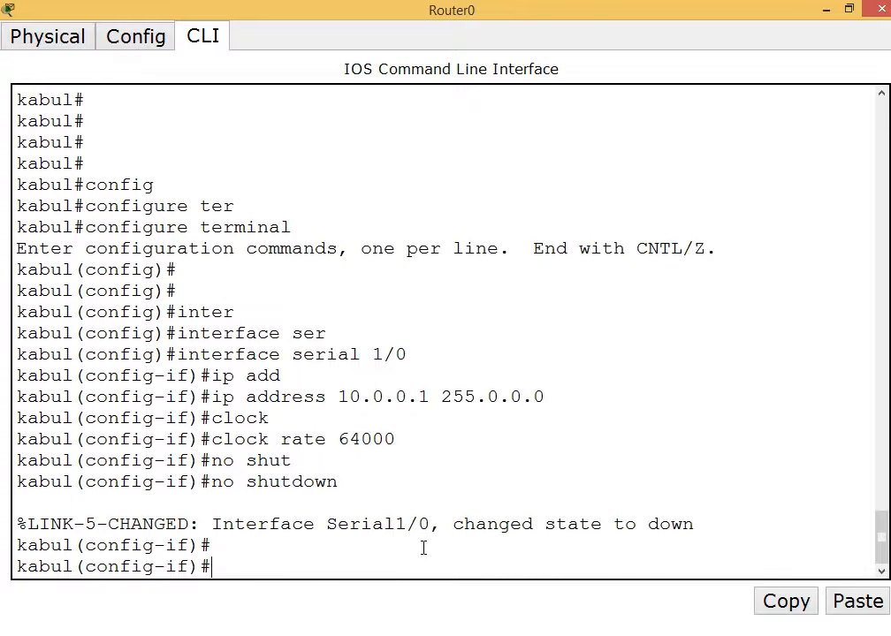
text(exit)
key(Return)
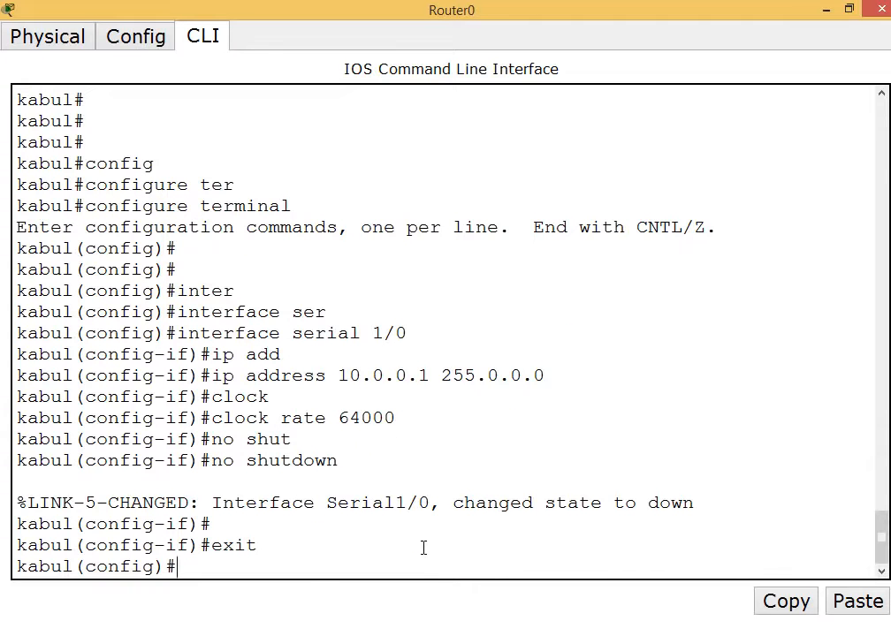
click(826, 8)
drag(257, 240, 204, 190)
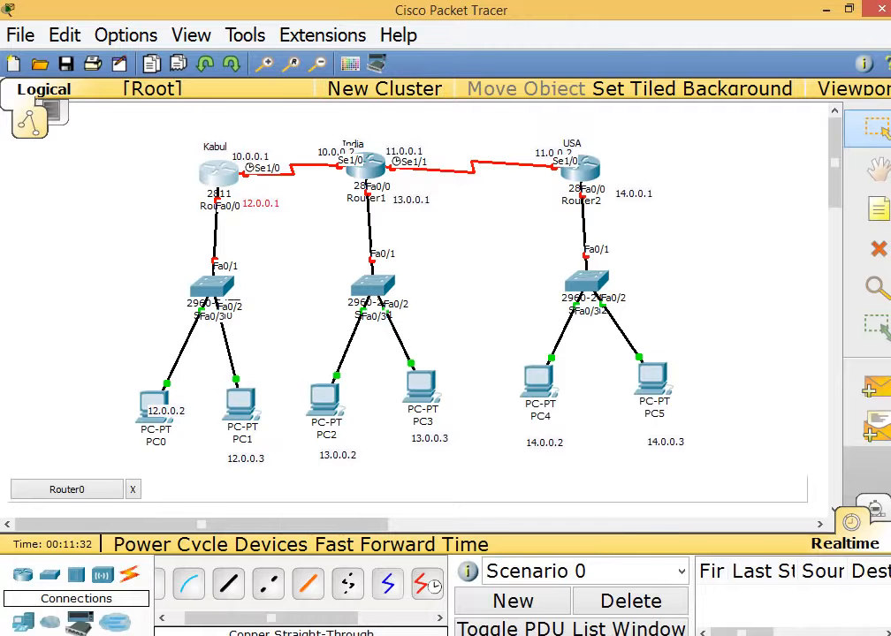
Assign 12.0.0.1 255.0.0.0 to Kabul's FastEthernet0/0 and enable it with no shutdown.
click(548, 610)
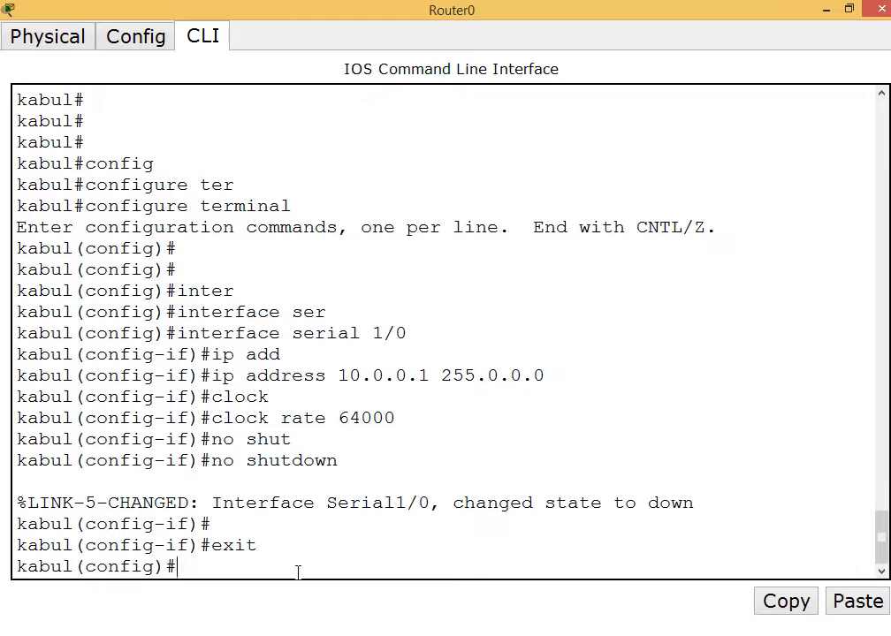
text(inter)
key(Tab)
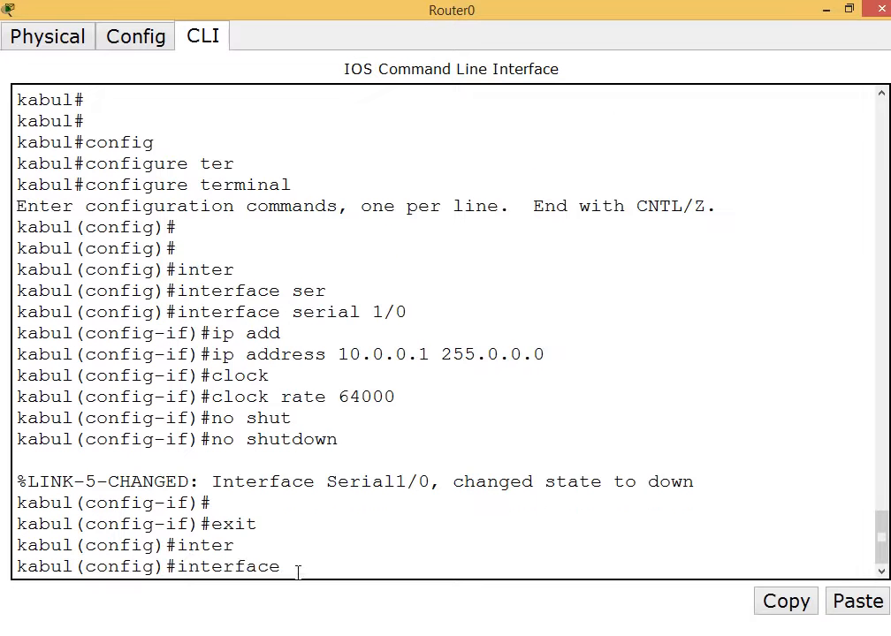
text(fas)
key(Tab)
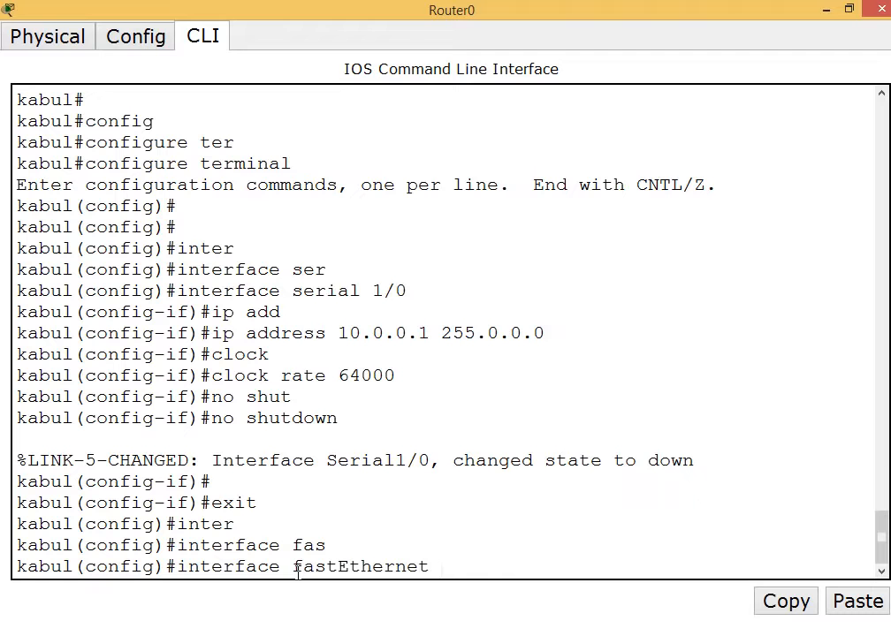
text(0/0)
key(Return)
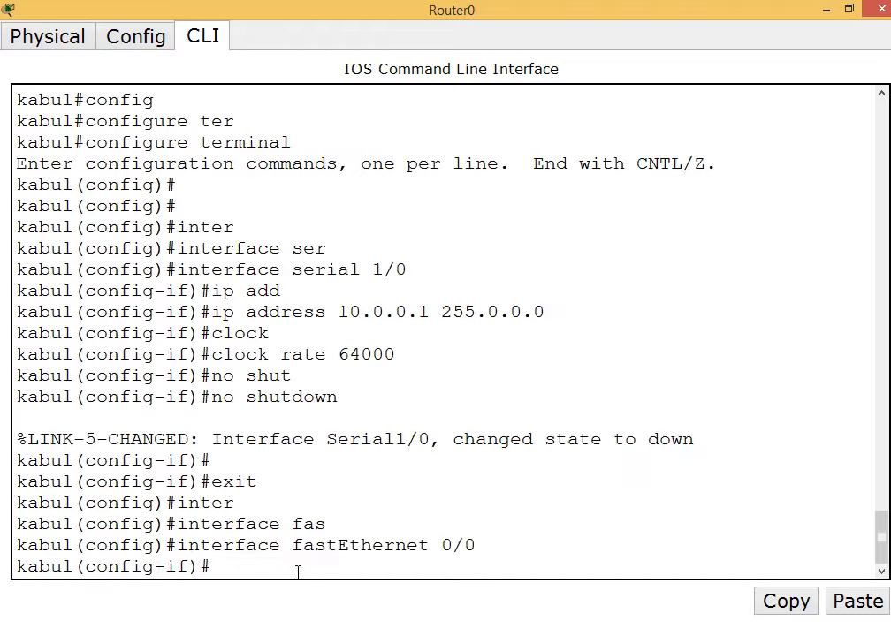
text(ip add)
key(Tab)
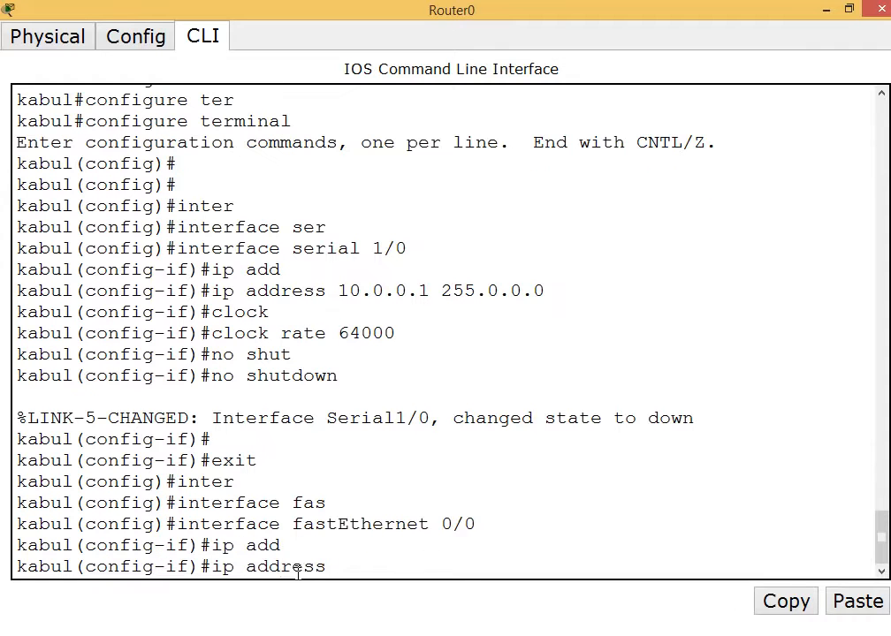
text(12.0.0.1 255.0)
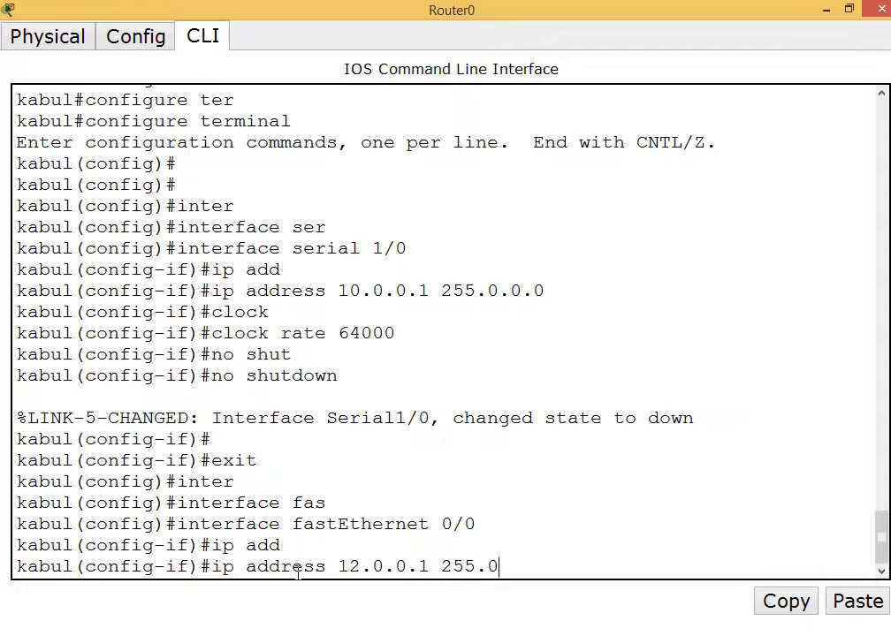
text(.0.0)
key(Return)
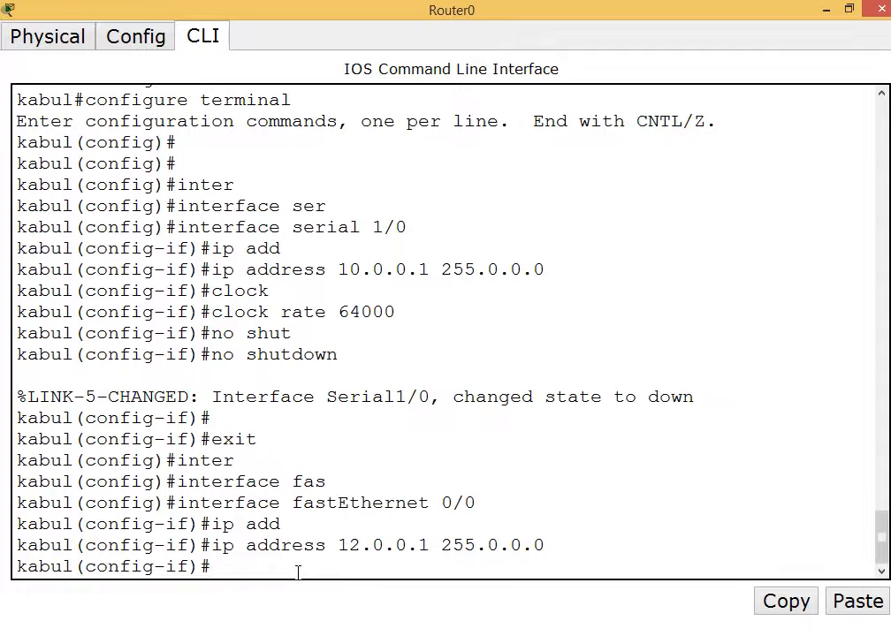
text(no shut)
key(Tab)
key(Return)
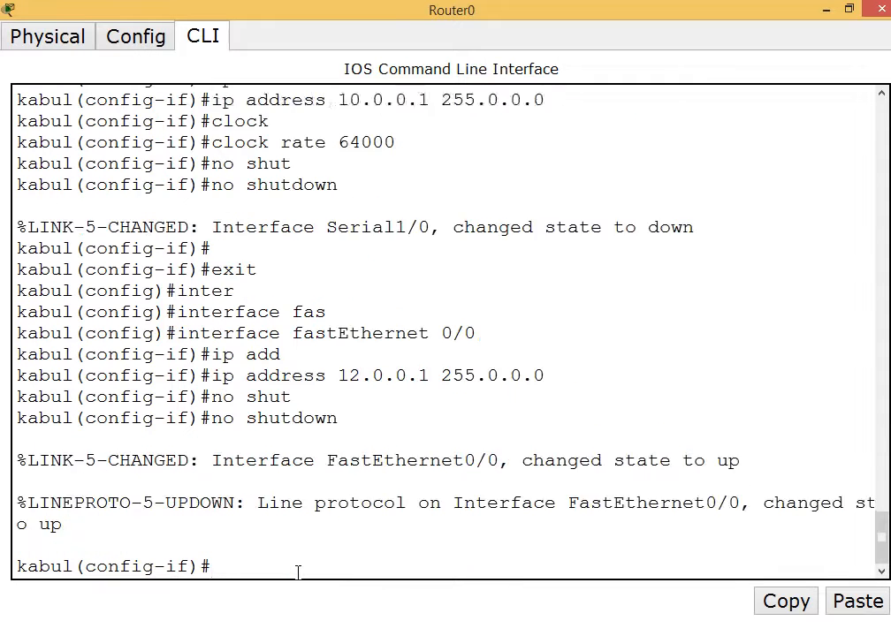
key(Return)
key(Return)
key(Return)
Exit back to privileged mode and save Kabul's running configuration with wr.
text(exit)
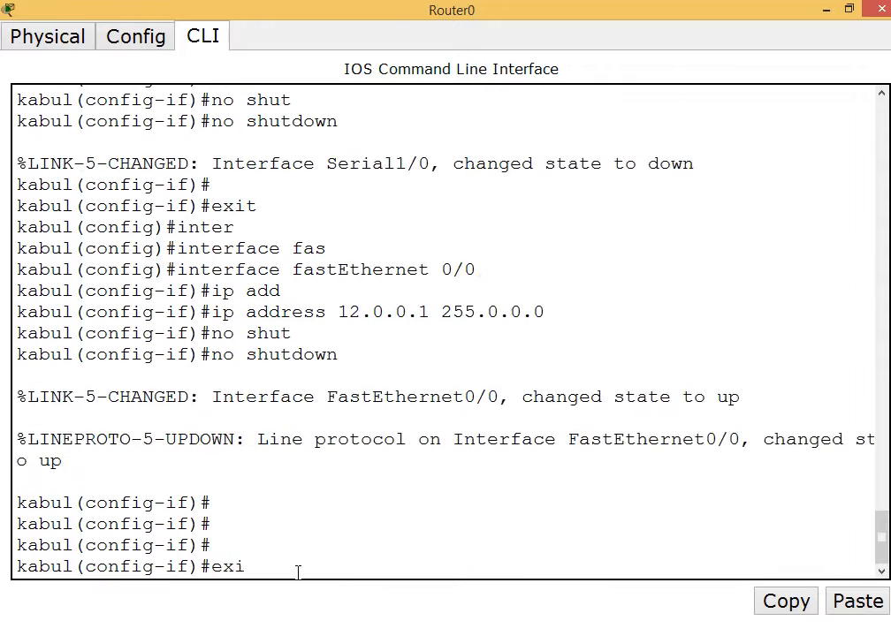
key(Return)
key(Return)
text(exi)
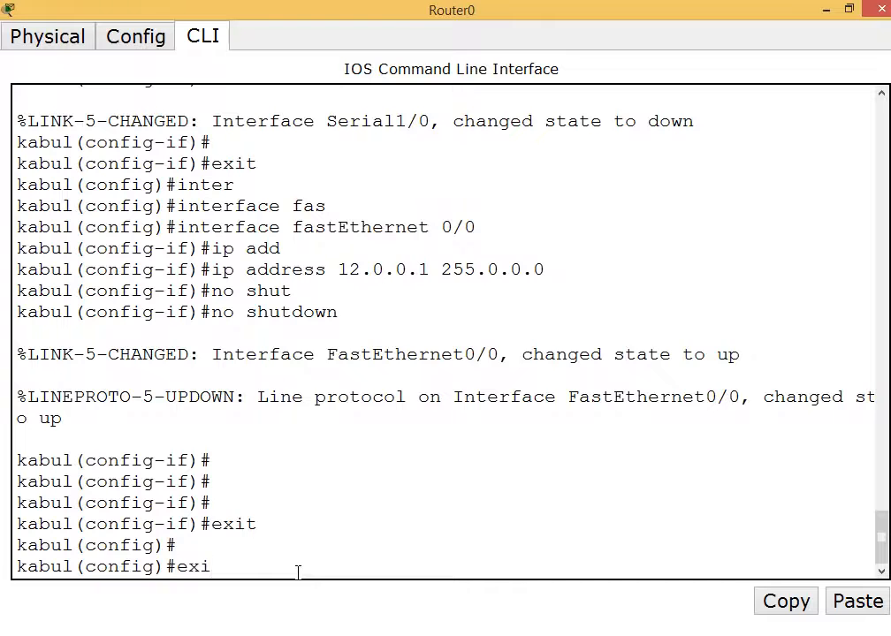
text(t)
key(Return)
key(Return)
text(wr)
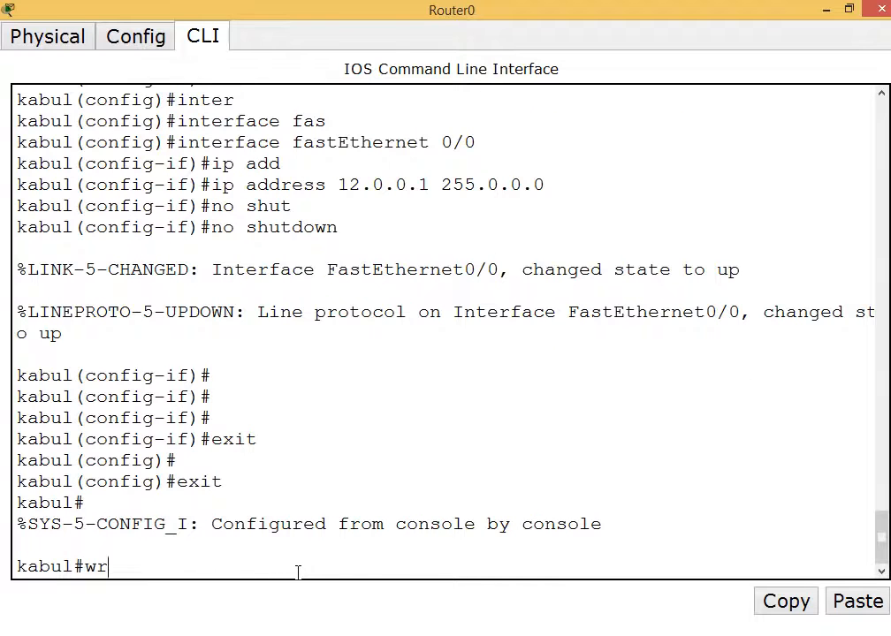
key(BackSpace)
key(BackSpace)
text(copy running-config startup-config)
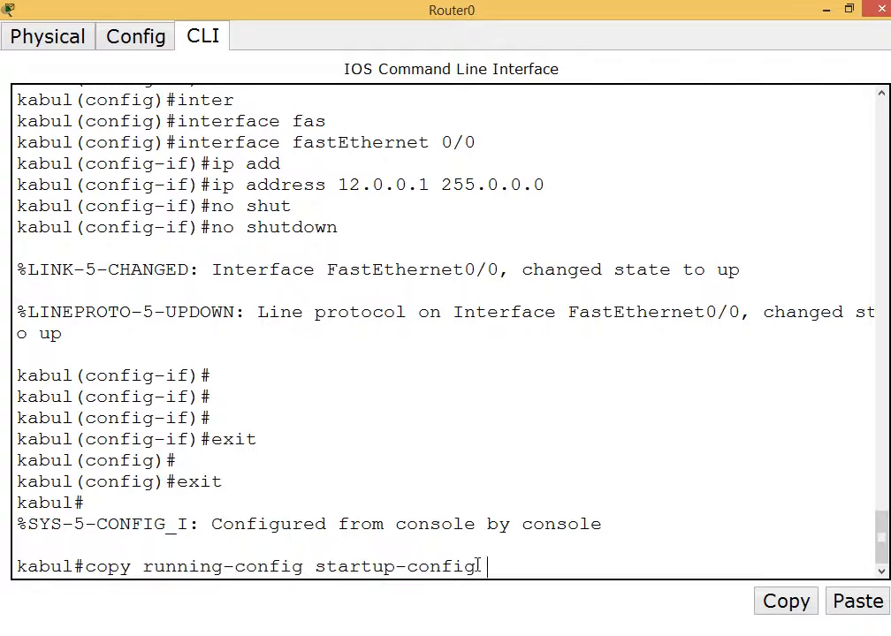
drag(480, 566, 84, 570)
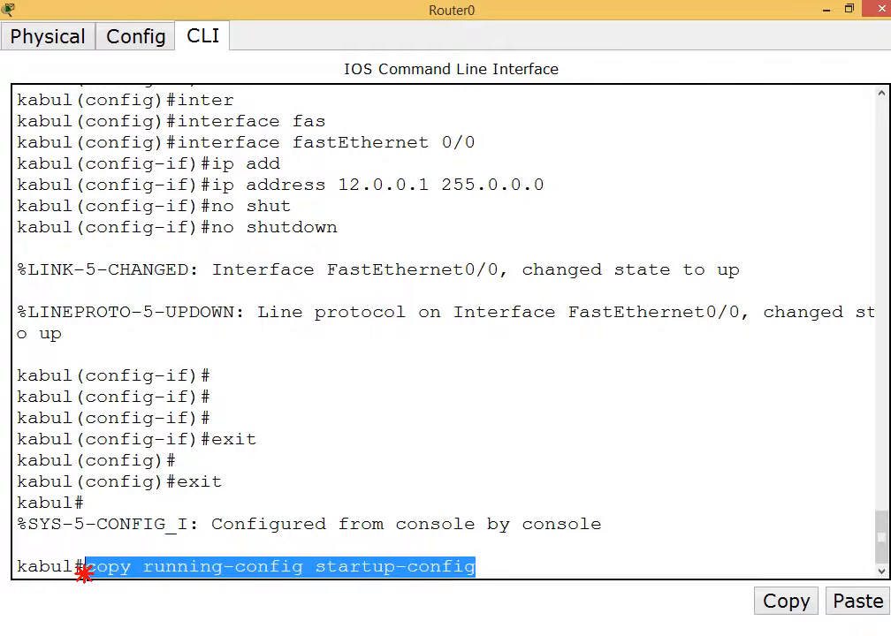
text(wr)
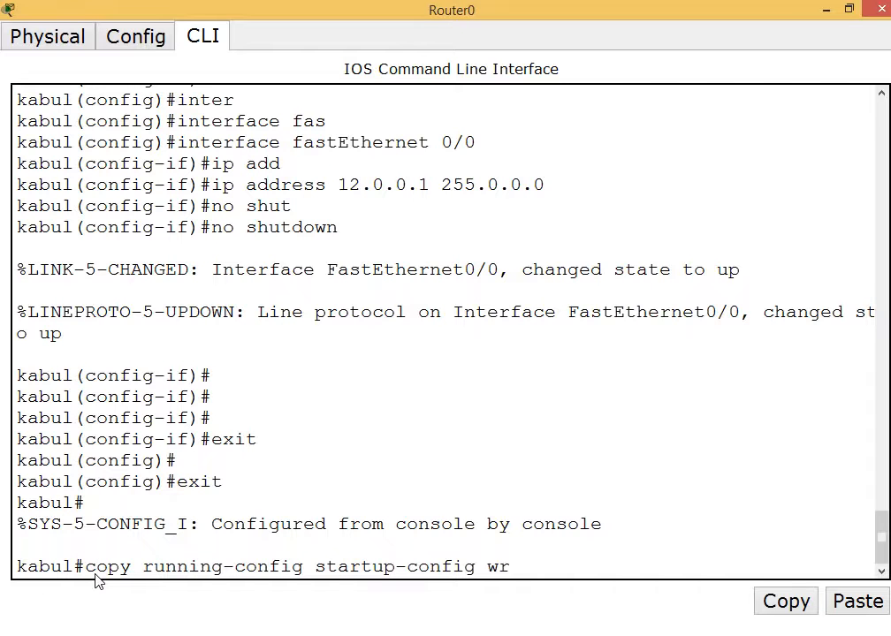
key(BackSpace)
key(BackSpace)
key(BackSpace)
key(BackSpace)
key(BackSpace)
key(BackSpace)
key(BackSpace)
key(BackSpace)
key(BackSpace)
key(BackSpace)
key(BackSpace)
key(BackSpace)
key(BackSpace)
key(BackSpace)
key(BackSpace)
key(BackSpace)
key(BackSpace)
key(BackSpace)
key(BackSpace)
key(BackSpace)
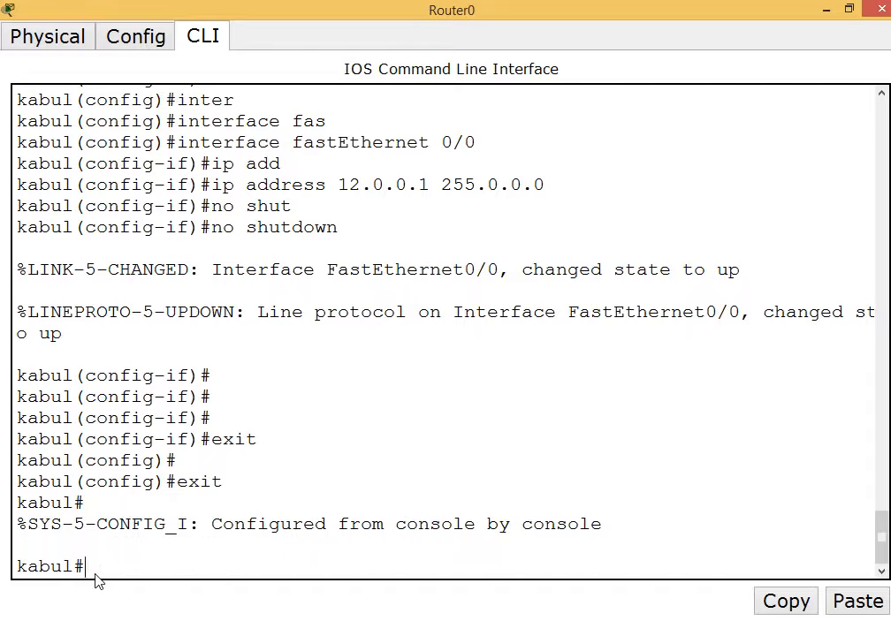
text(wr)
key(Return)
key(Return)
key(Return)
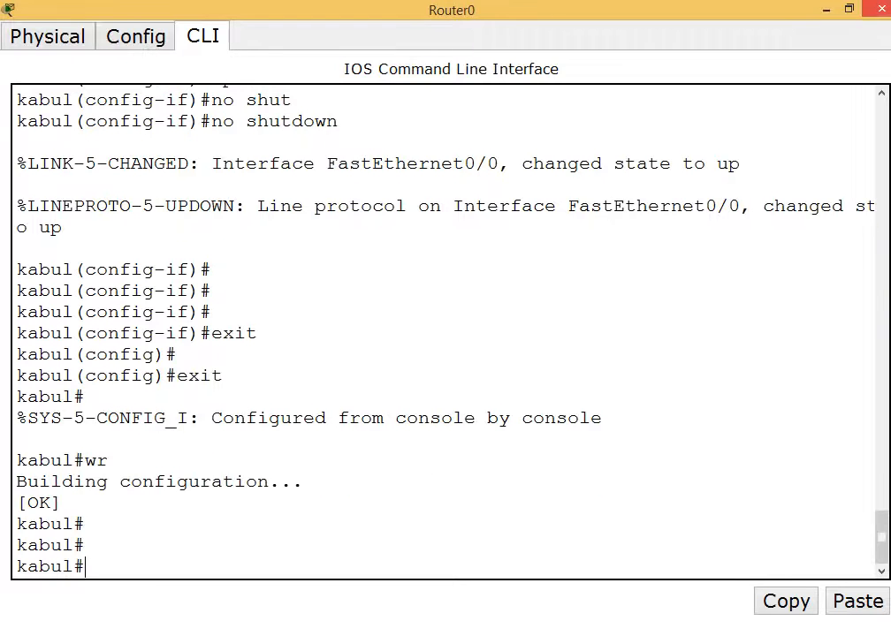
Close Kabul's console and nudge the India and USA routers slightly up-left on the canvas.
click(881, 9)
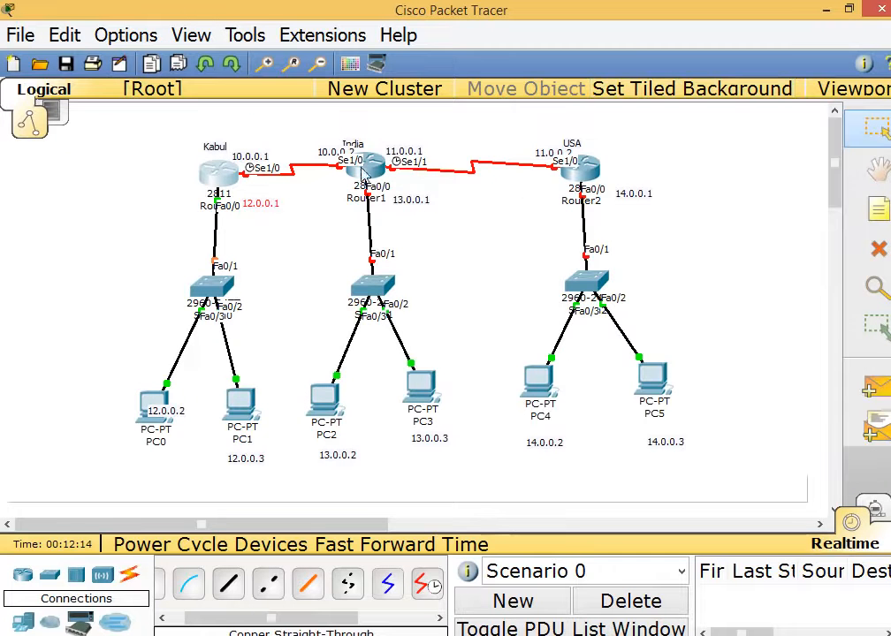
mouse_move(370, 174)
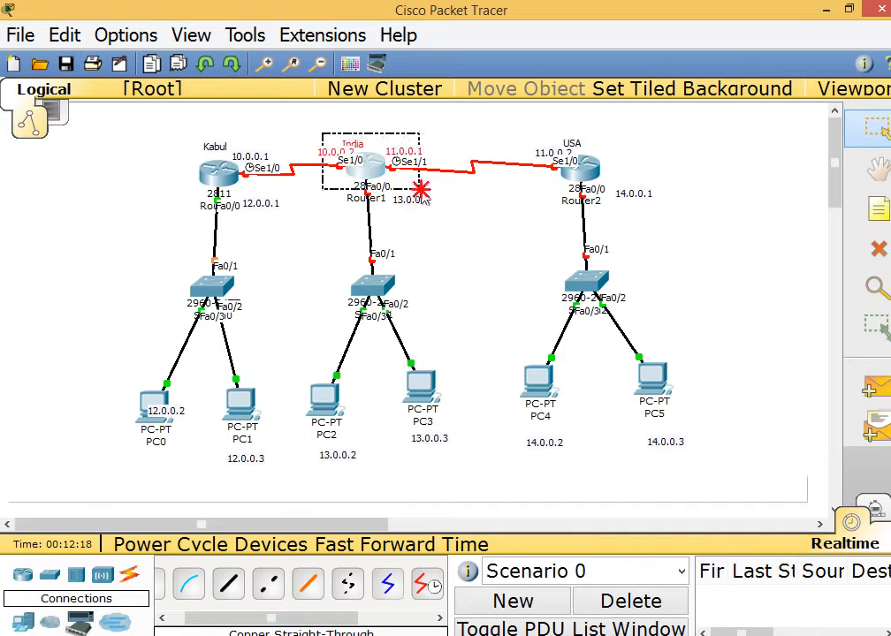
drag(185, 129, 281, 190)
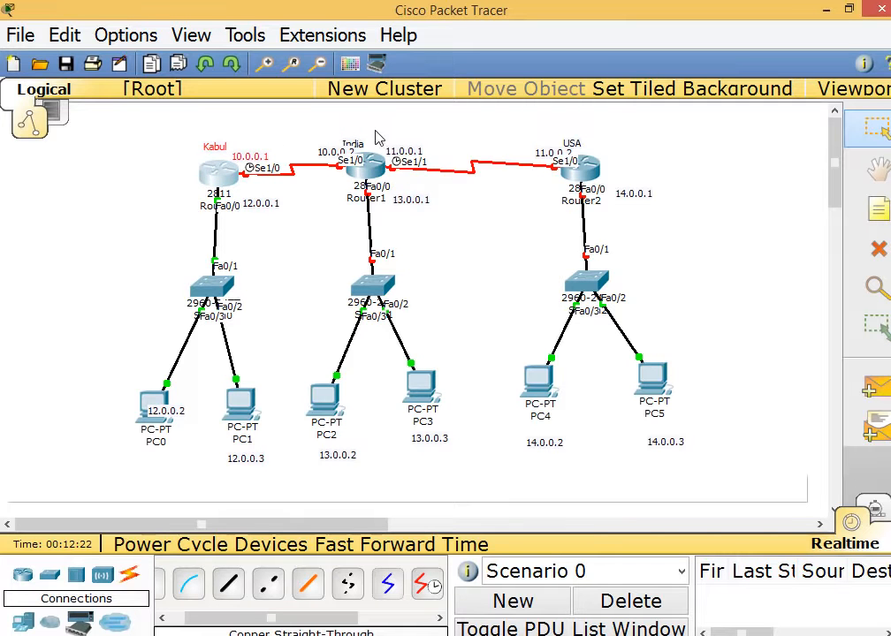
drag(375, 132, 586, 196)
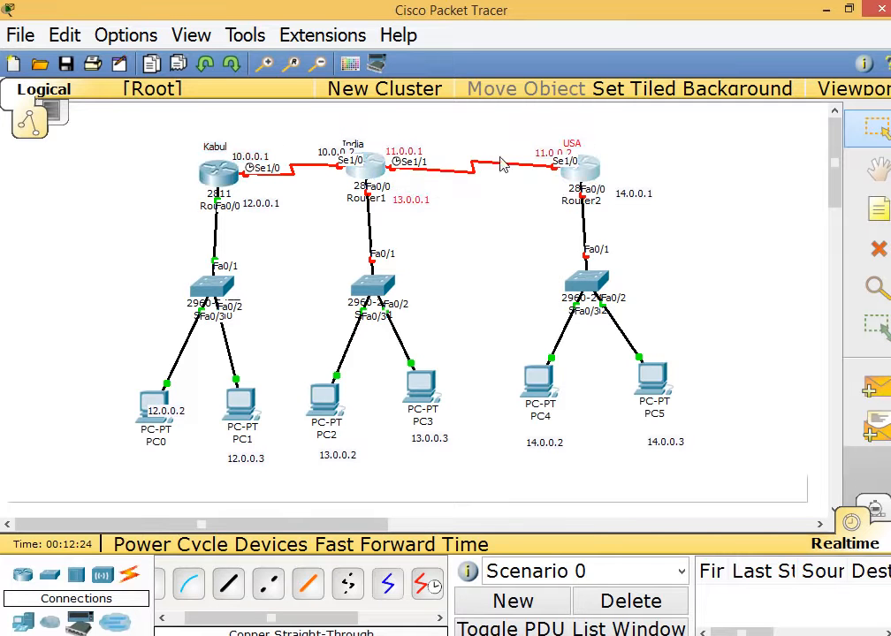
mouse_move(540, 152)
mouse_down()
mouse_move(528, 145)
mouse_move(536, 149)
mouse_up()
In Router1's maximized CLI, decline initial setup, enter global config, and set hostname India.
click(362, 163)
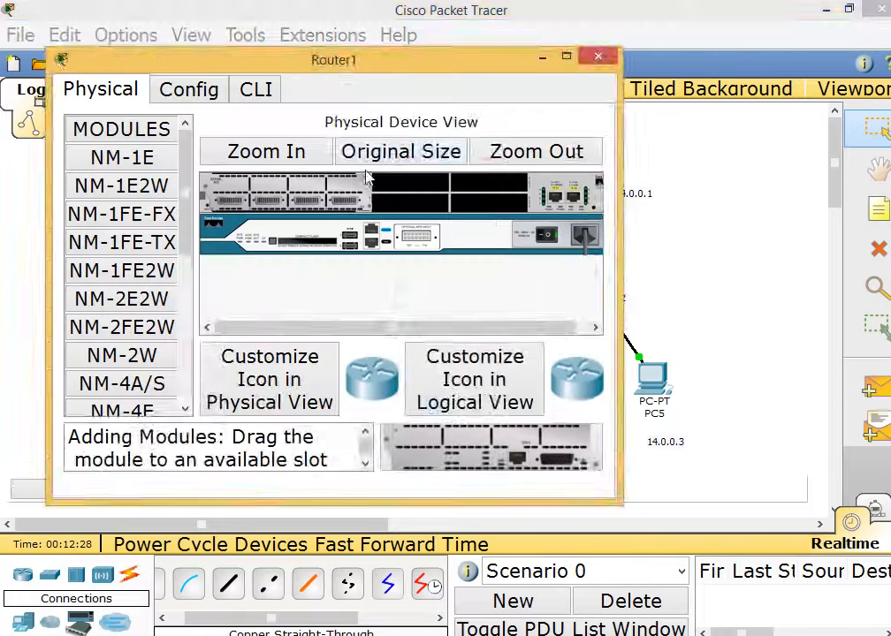
double_click(360, 73)
click(200, 36)
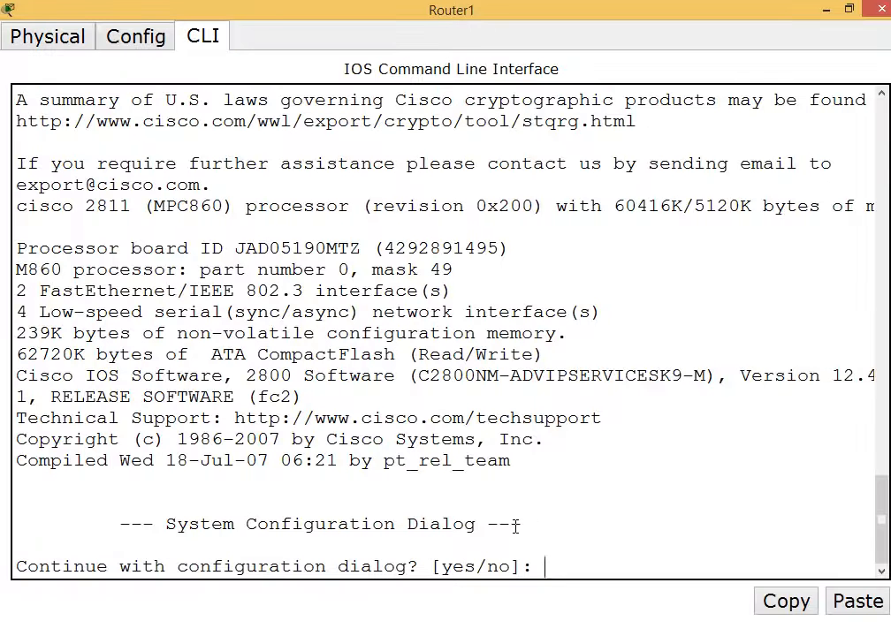
text(n)
key(Return)
key(Return)
key(Return)
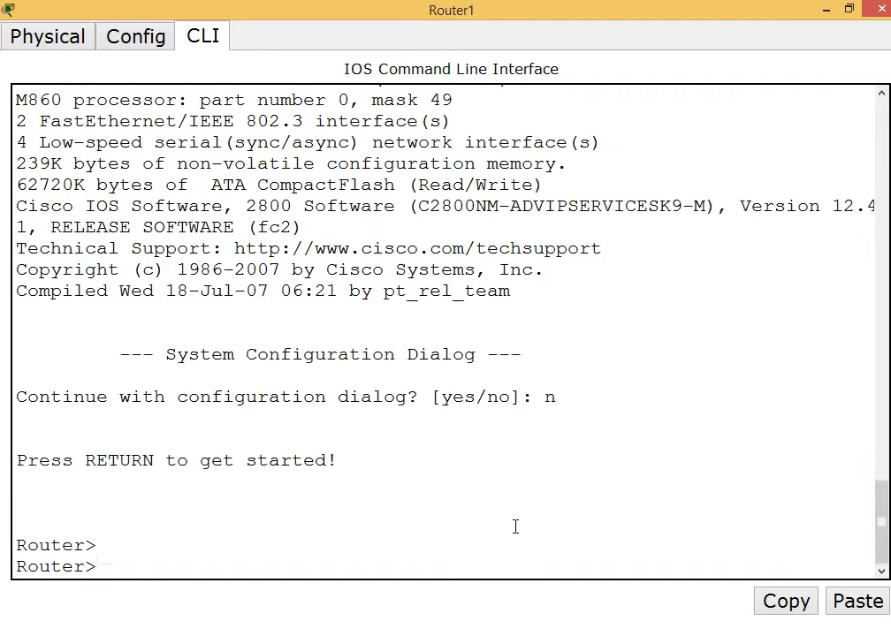
text(en)
key(Return)
text(conf t)
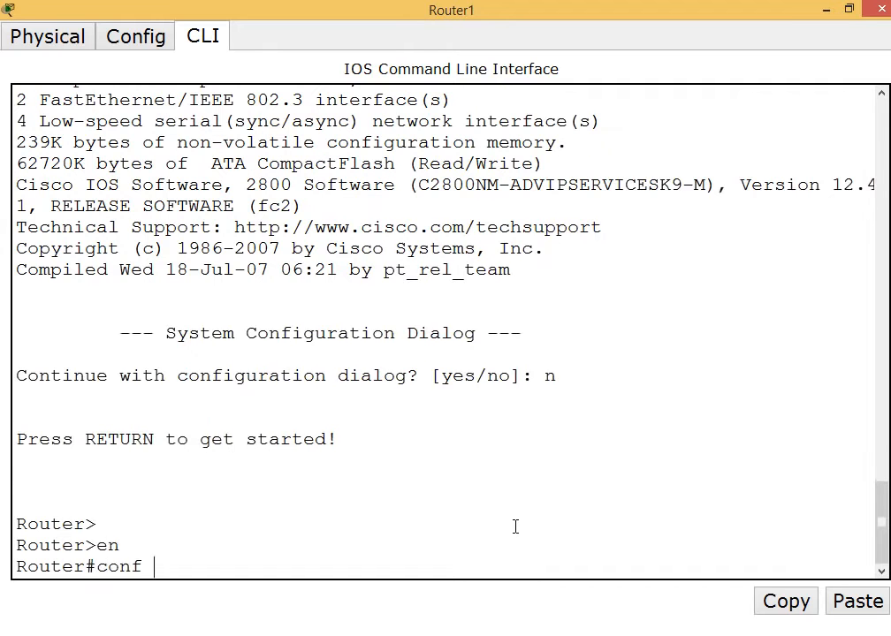
key(Return)
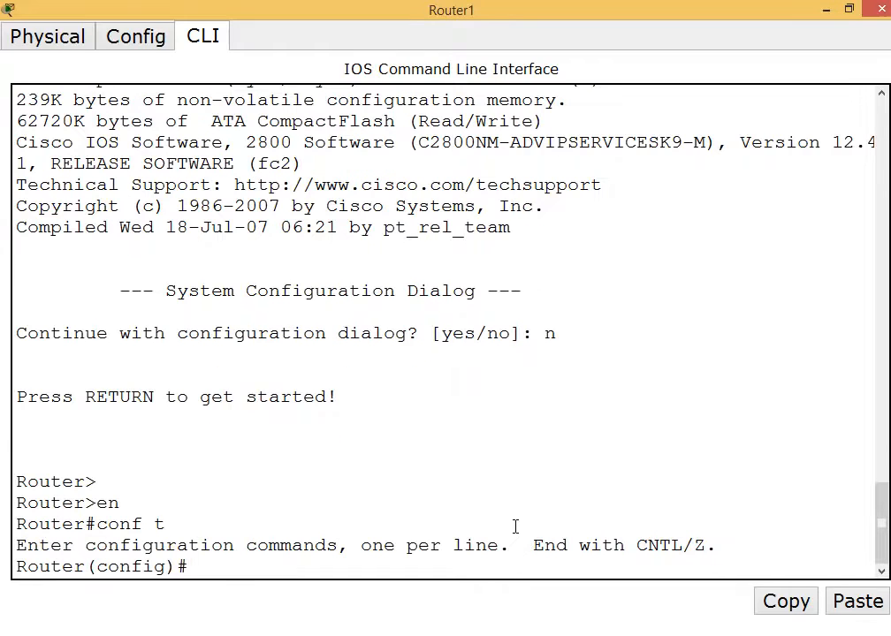
text(host)
key(Tab)
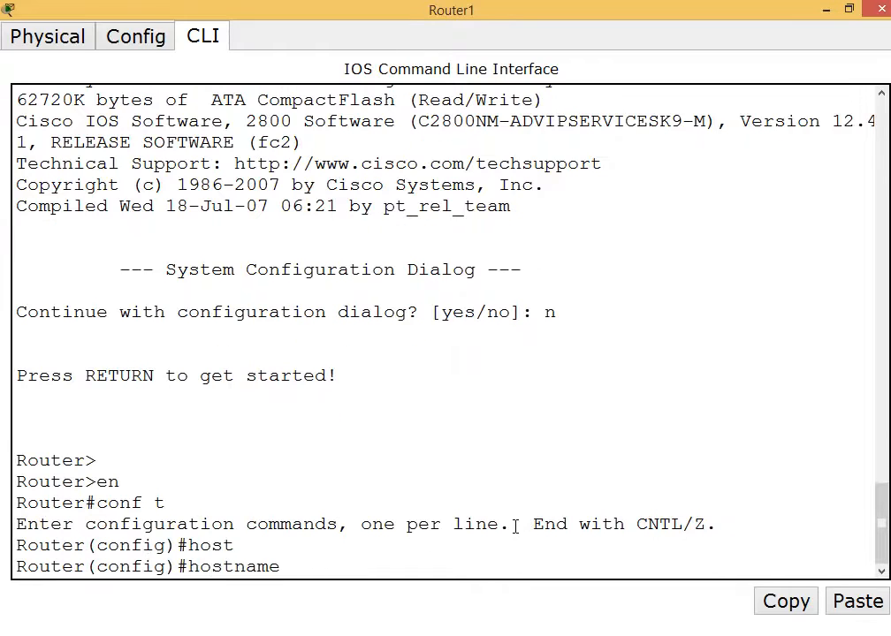
text(India)
key(Return)
key(Return)
key(Return)
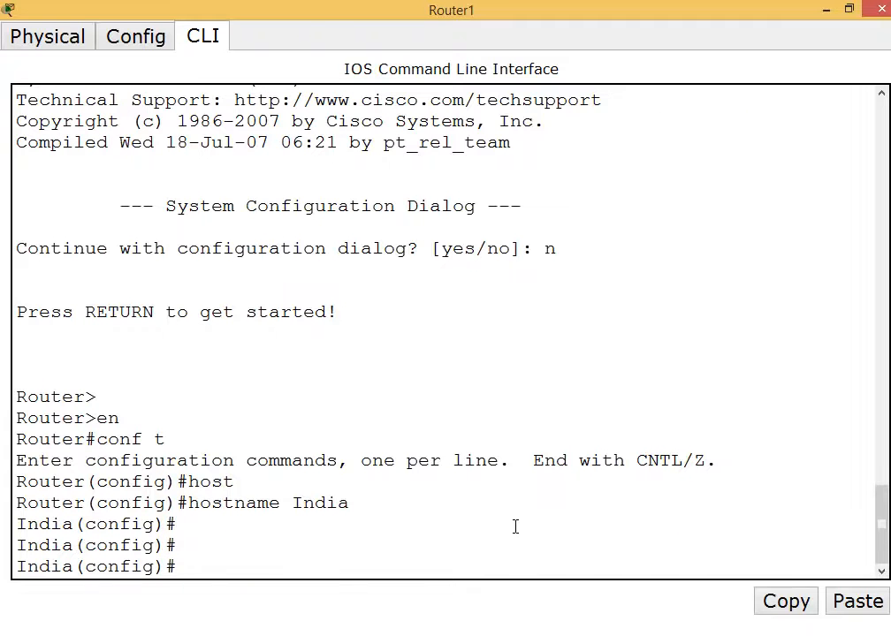
Enter interface Serial1/0 configuration and begin the ip address command.
text(inter)
key(Tab)
text(se)
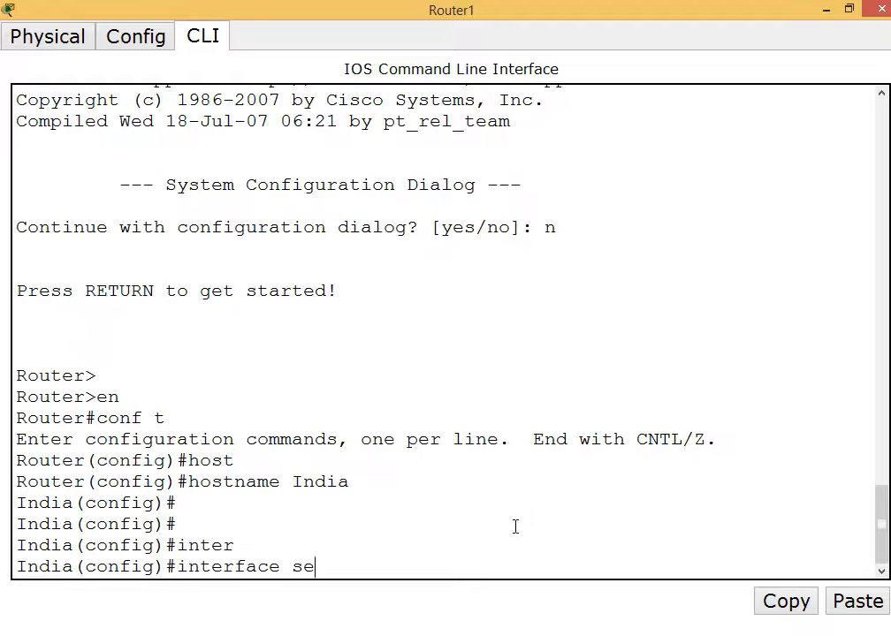
key(Tab)
text(1/0)
key(Return)
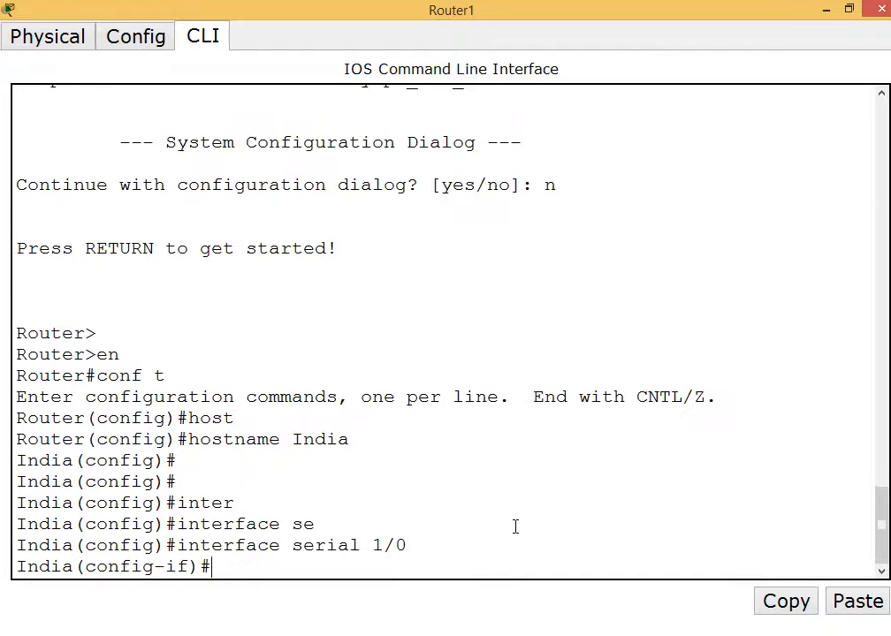
text(ip add)
After checking the topology's address labels, give India's Serial1/0 10.0.0.2 255.0.0.0.
click(850, 11)
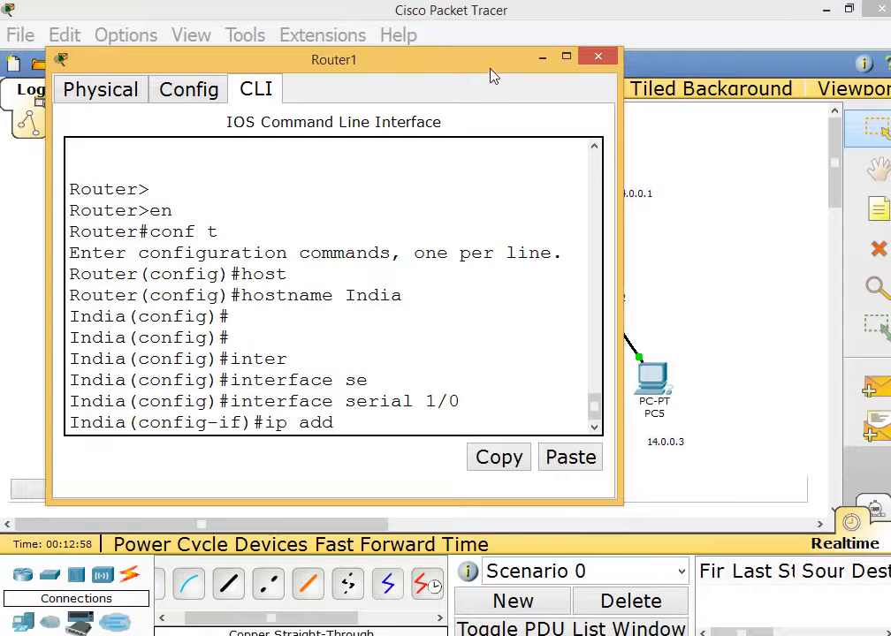
drag(486, 25, 457, 365)
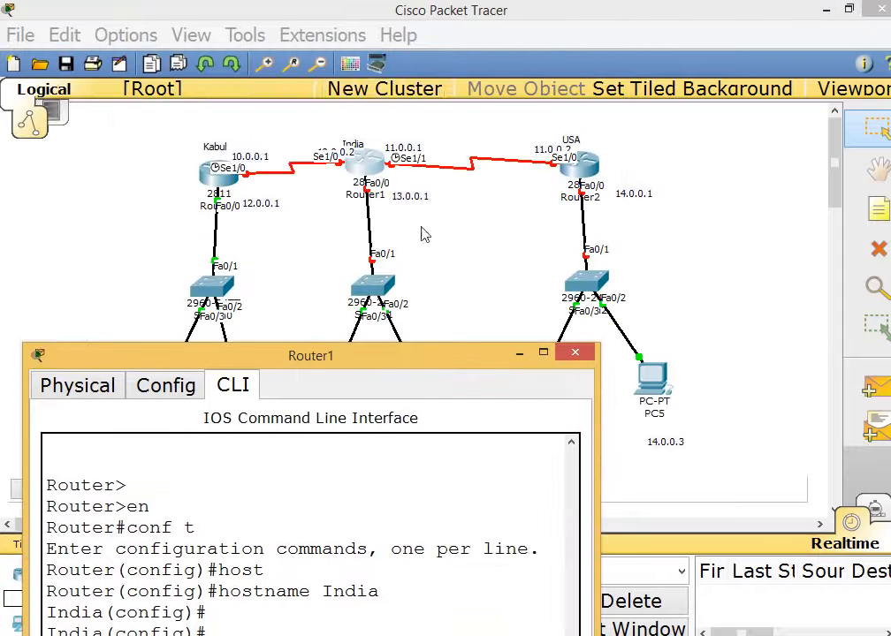
click(333, 169)
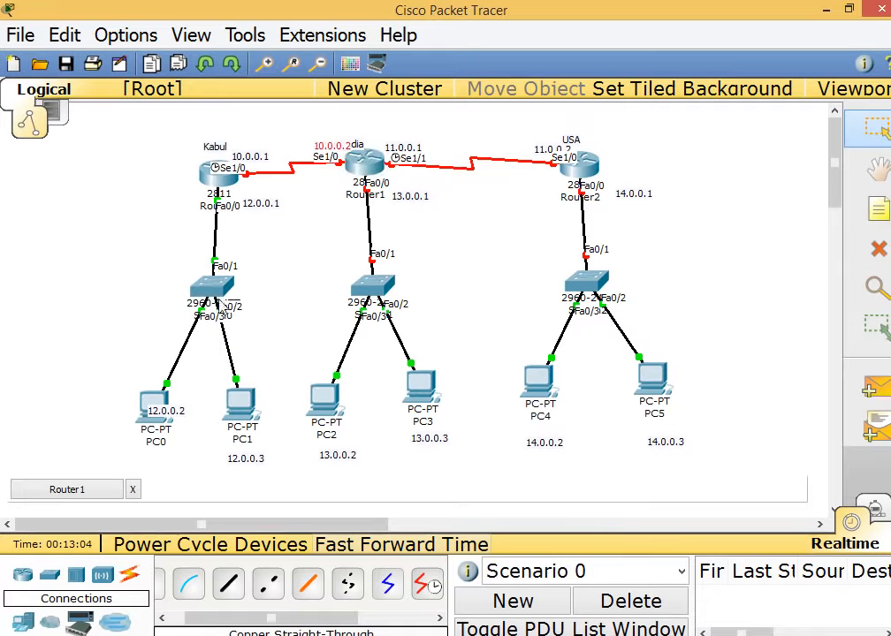
drag(171, 136, 356, 181)
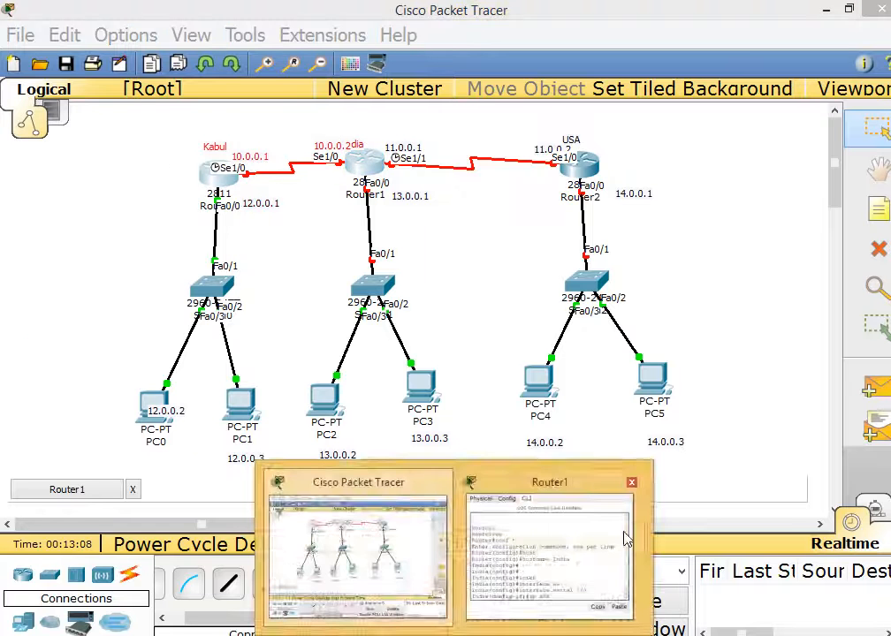
click(625, 536)
drag(423, 347, 490, 137)
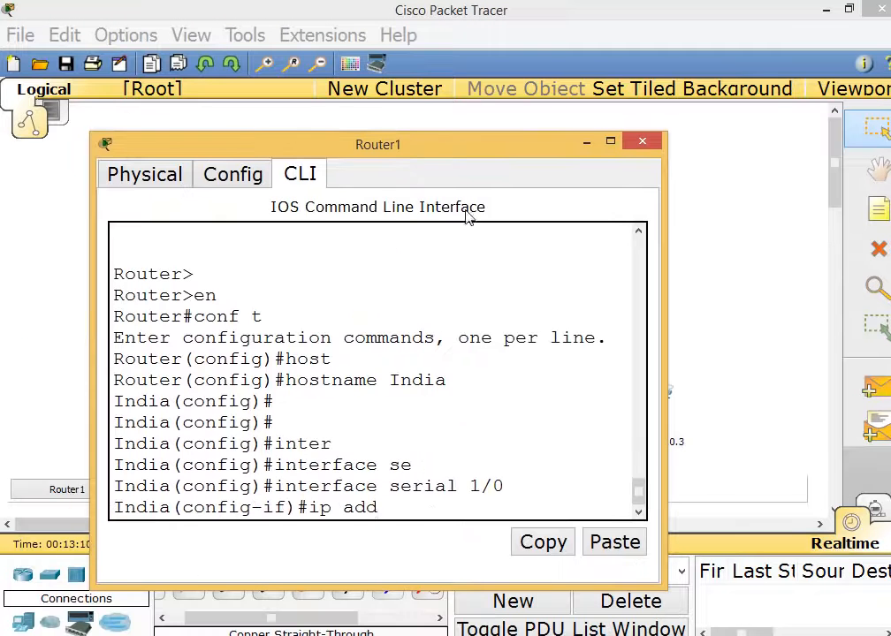
key(Tab)
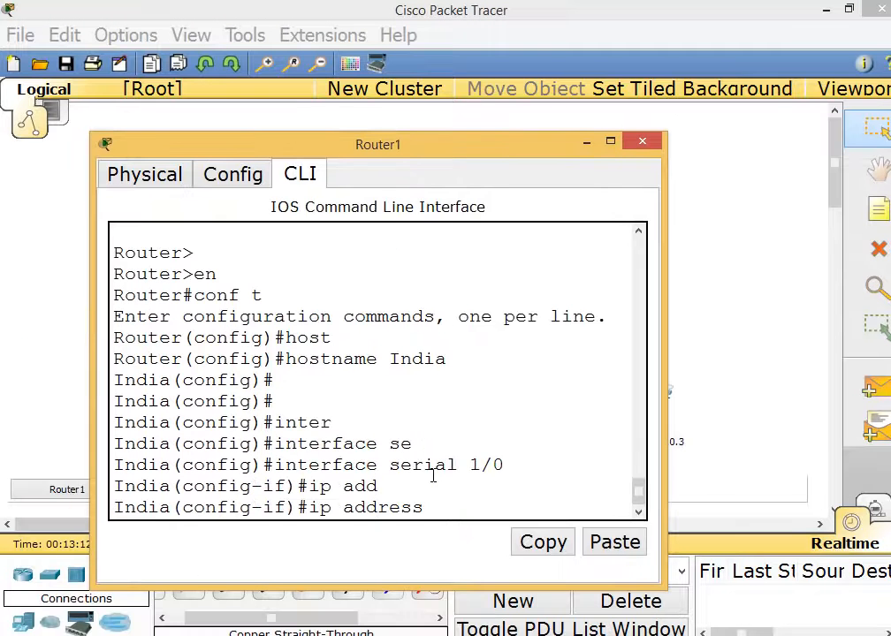
text(10.0.0.2 255)
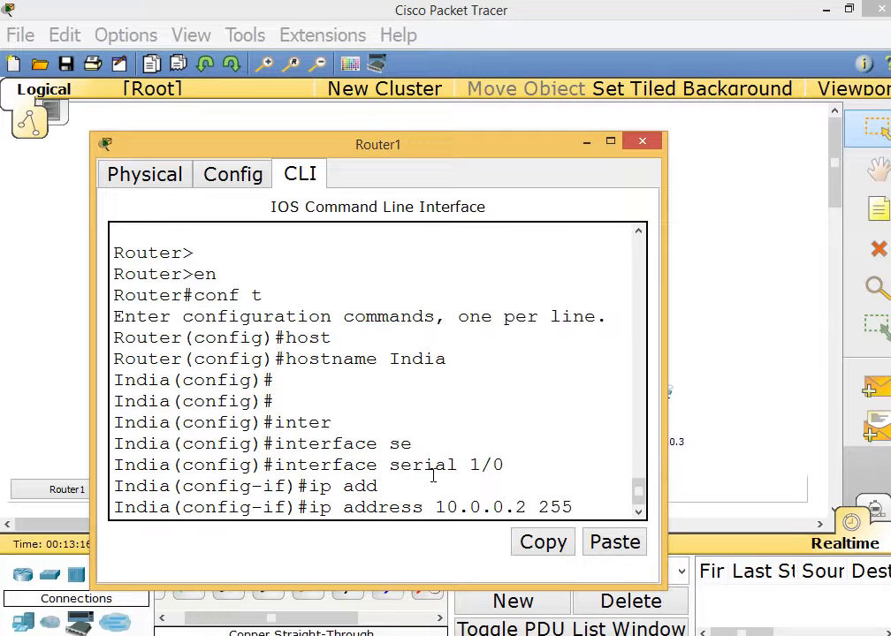
text(.0.0.)
key(Return)
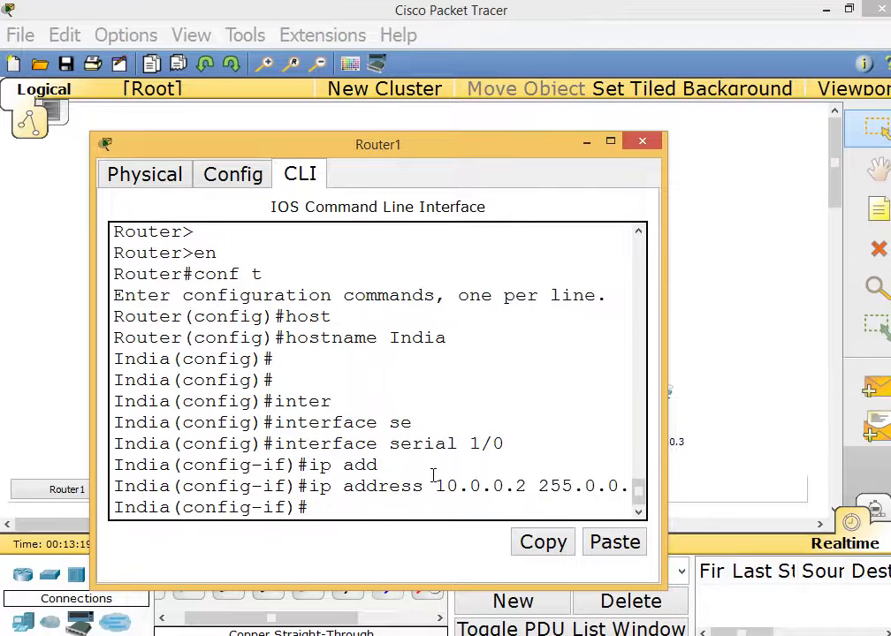
click(610, 144)
Set Serial1/0's clock rate to 64000, enable it with no shutdown, and type exit.
text(cl)
key(Tab)
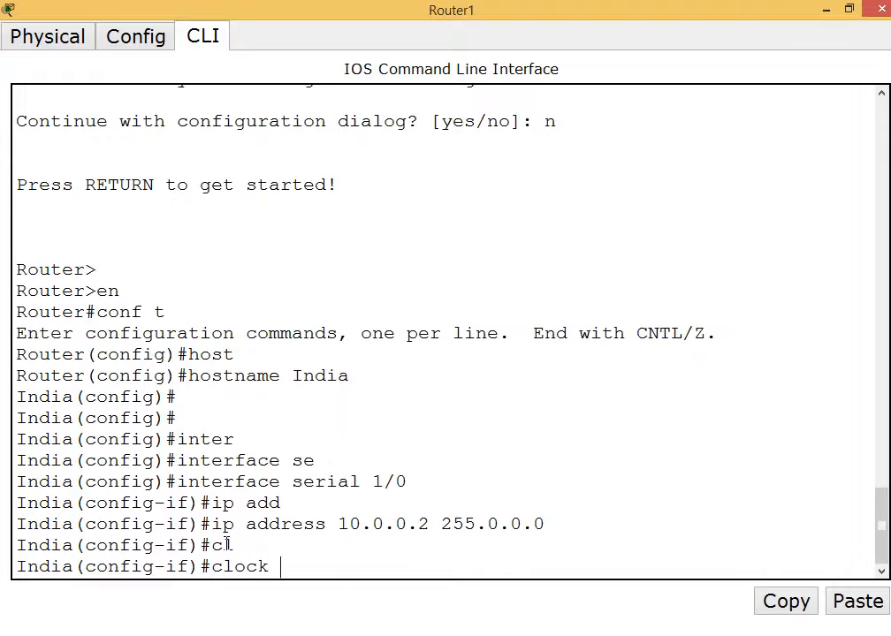
text(rate 64000)
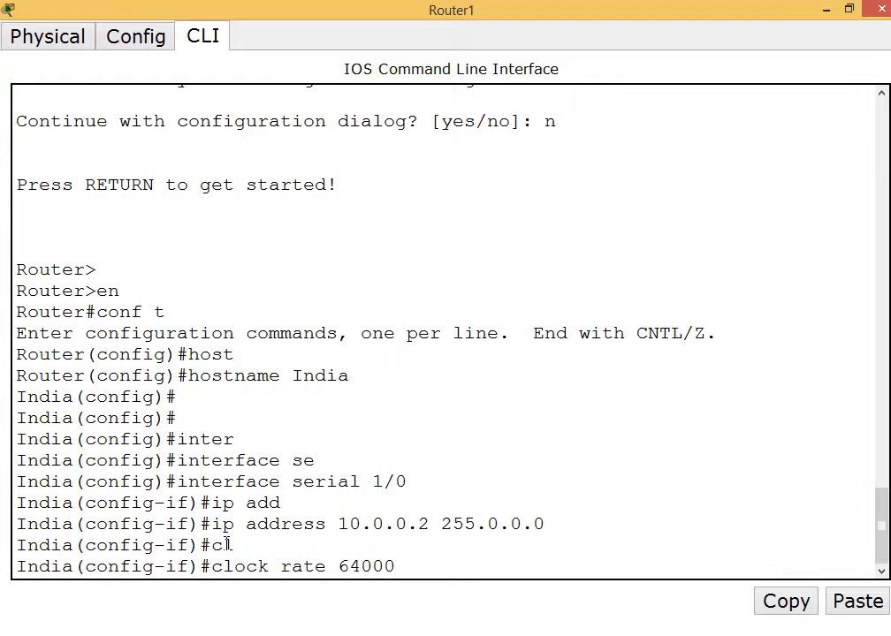
key(Return)
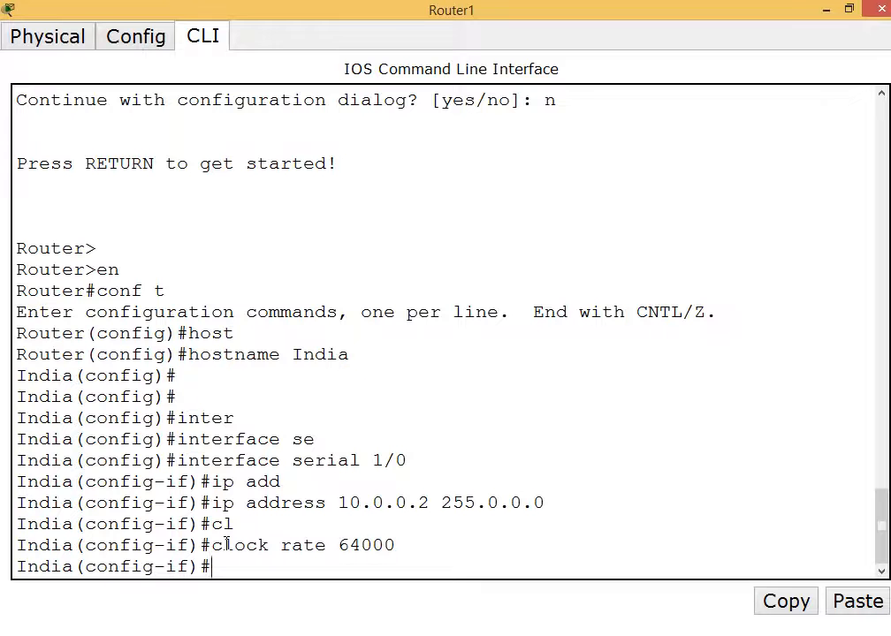
text(no shut)
key(Tab)
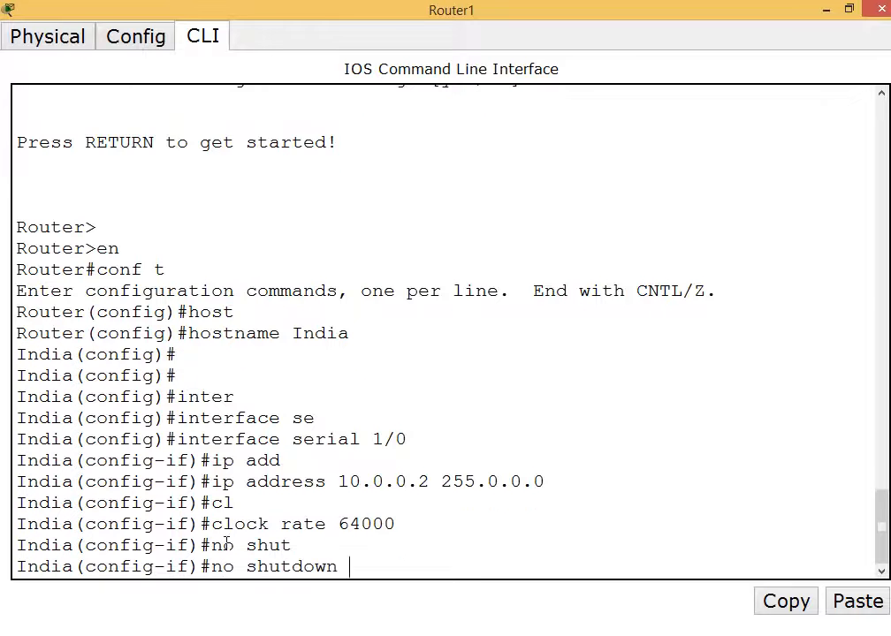
key(Return)
key(Return)
key(Return)
text(exit)
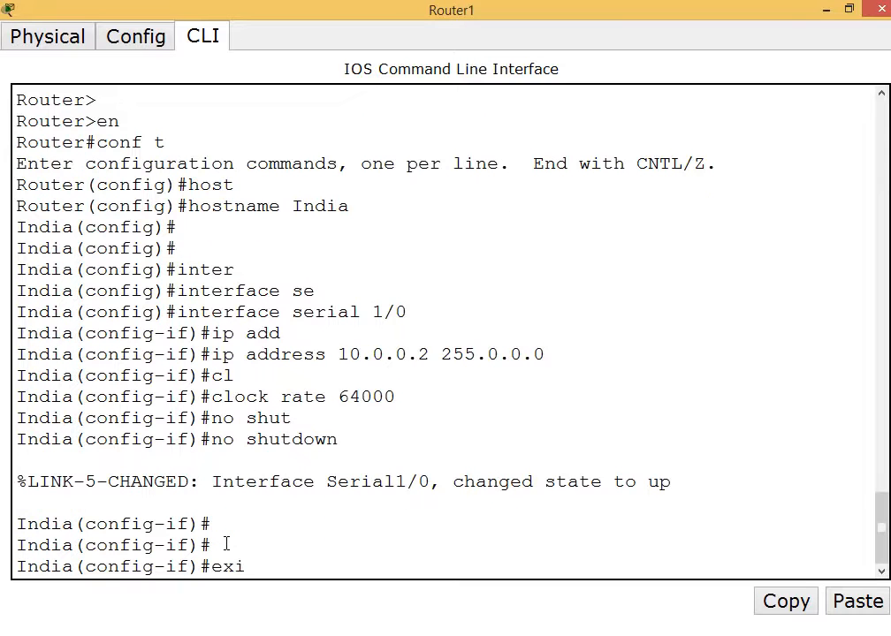
Check the Kabul–India and India–USA link labels on the topology, then return to India's console.
click(828, 11)
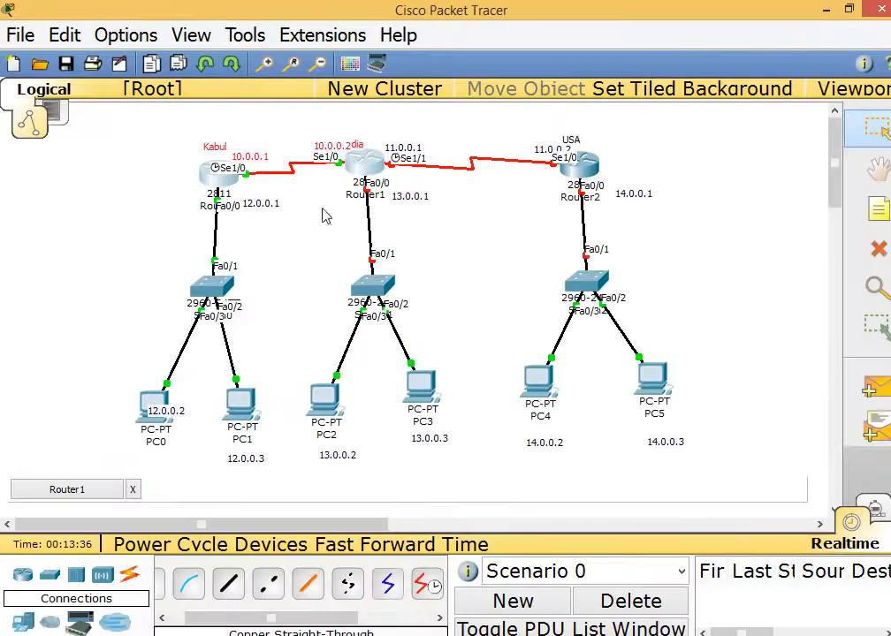
drag(218, 115, 352, 217)
drag(384, 126, 558, 196)
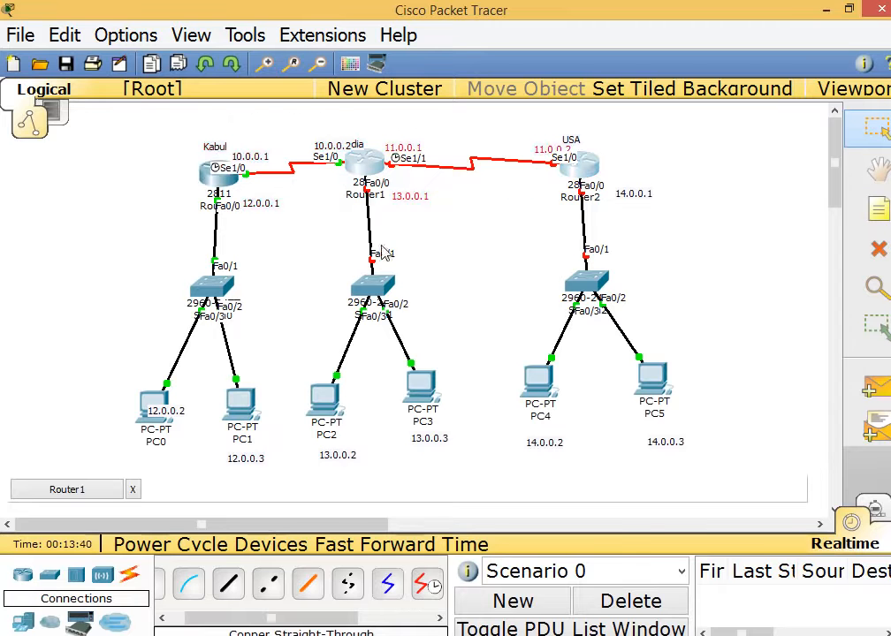
mouse_move(455, 635)
click(548, 548)
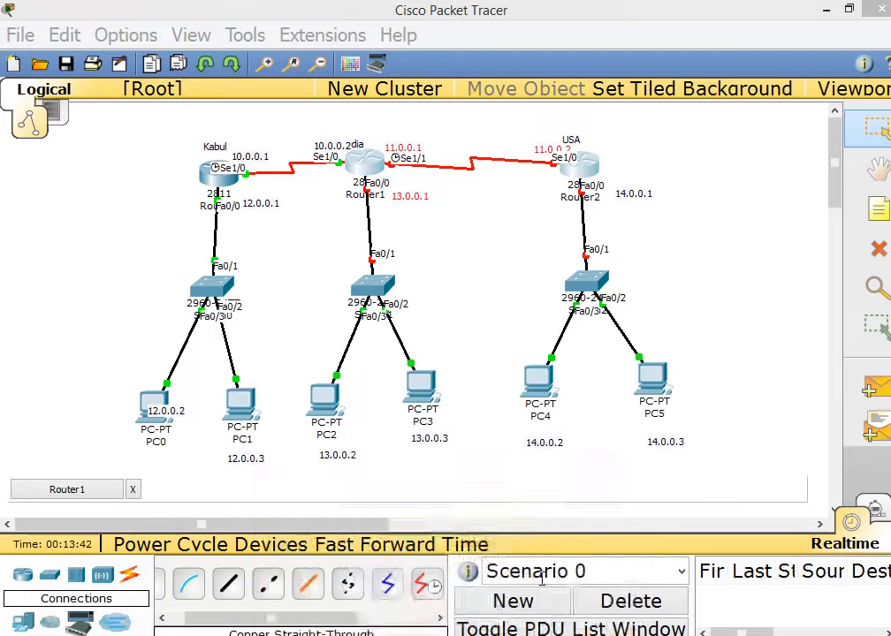
Leave Serial1/0, enter Serial1/1, and assign it 11.0.0.1 255.0.0.0.
key(Return)
key(Return)
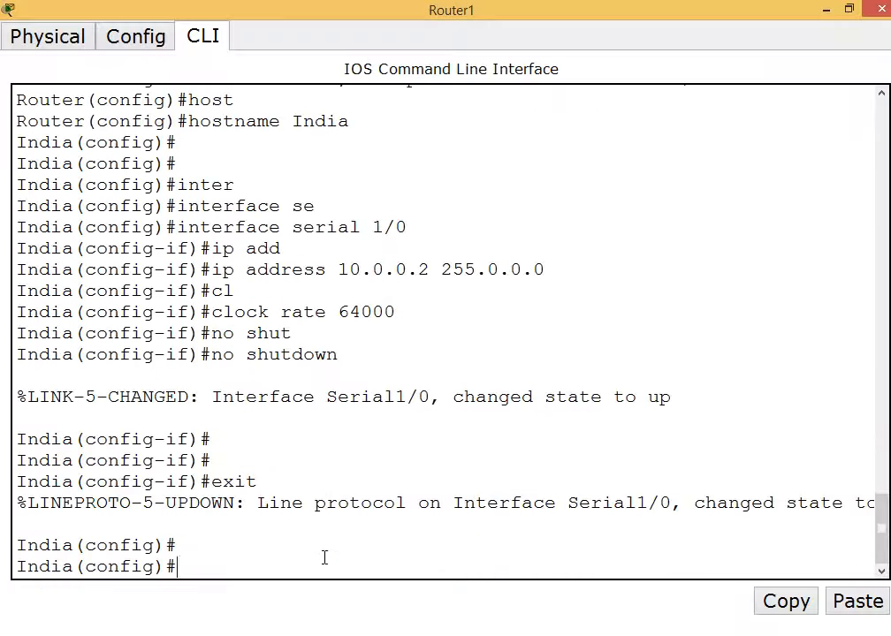
text(inter)
key(Tab)
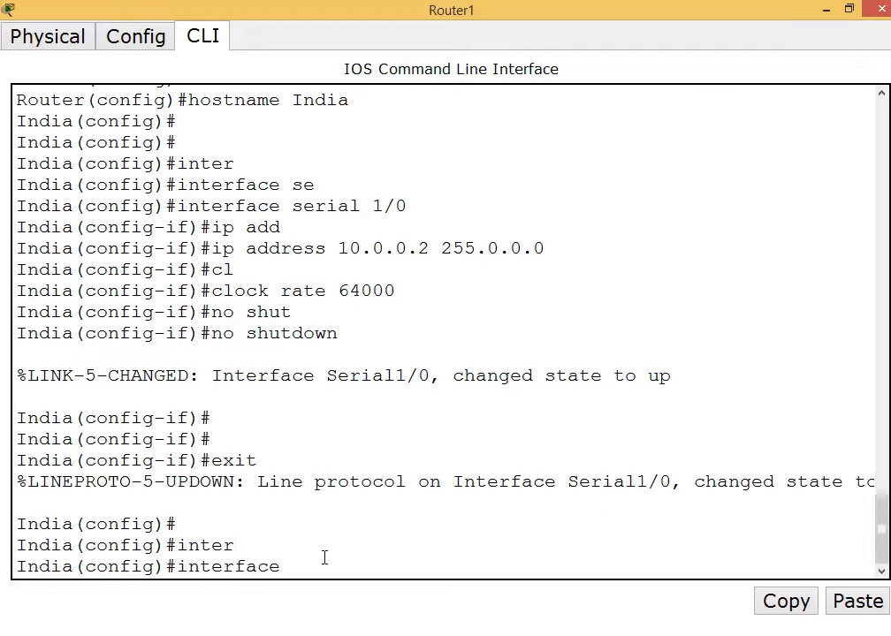
text(ser)
key(Tab)
text(1/1)
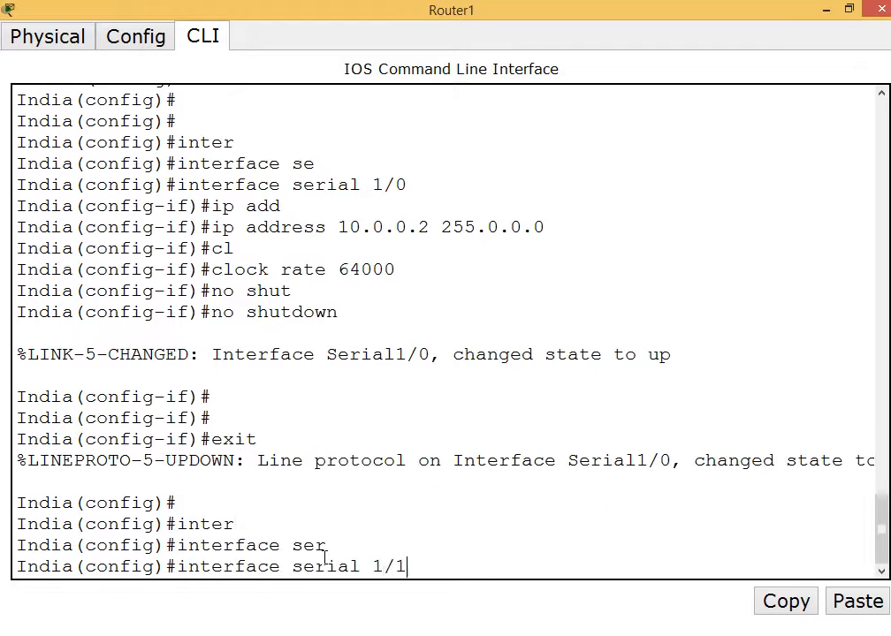
key(Return)
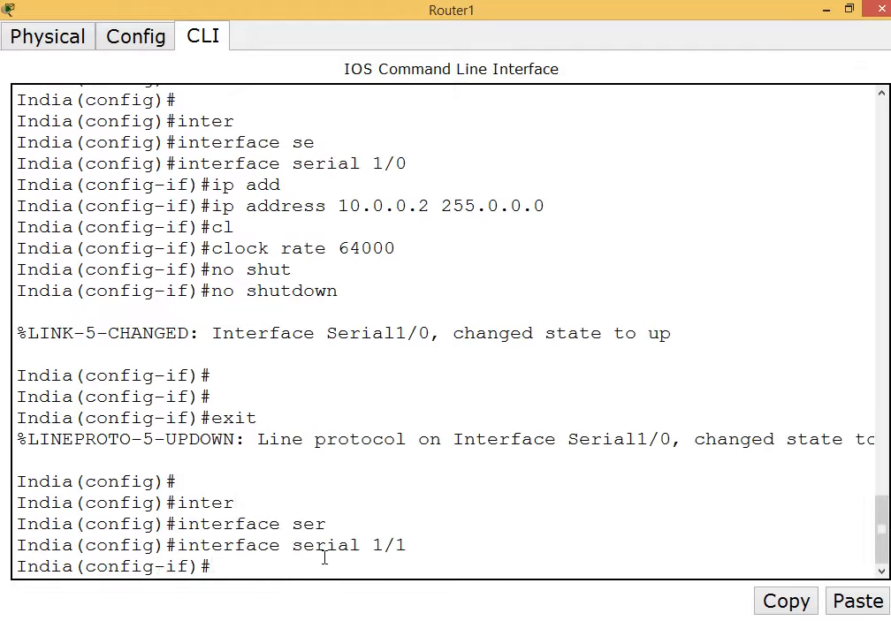
click(827, 10)
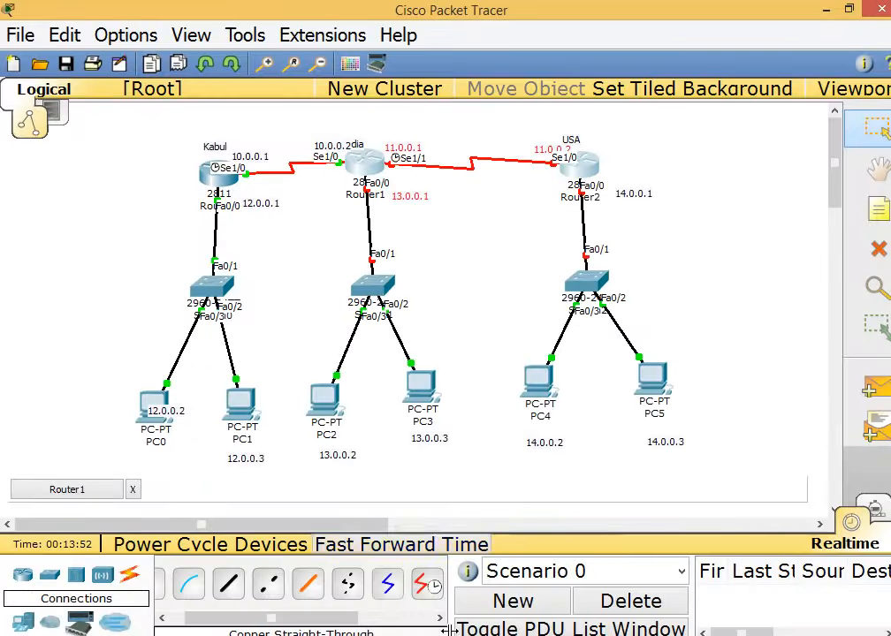
click(476, 574)
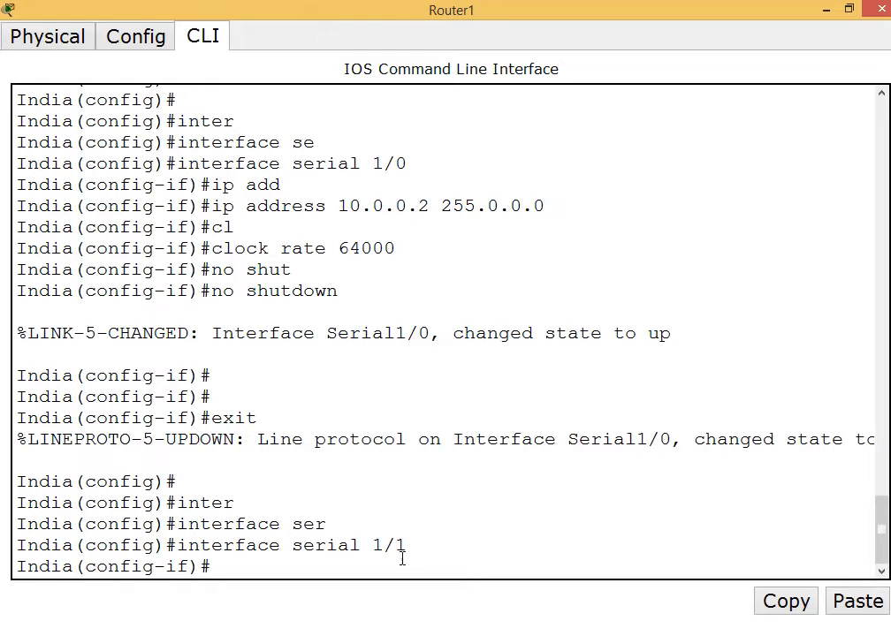
text(ip add)
key(Tab)
text(11.0)
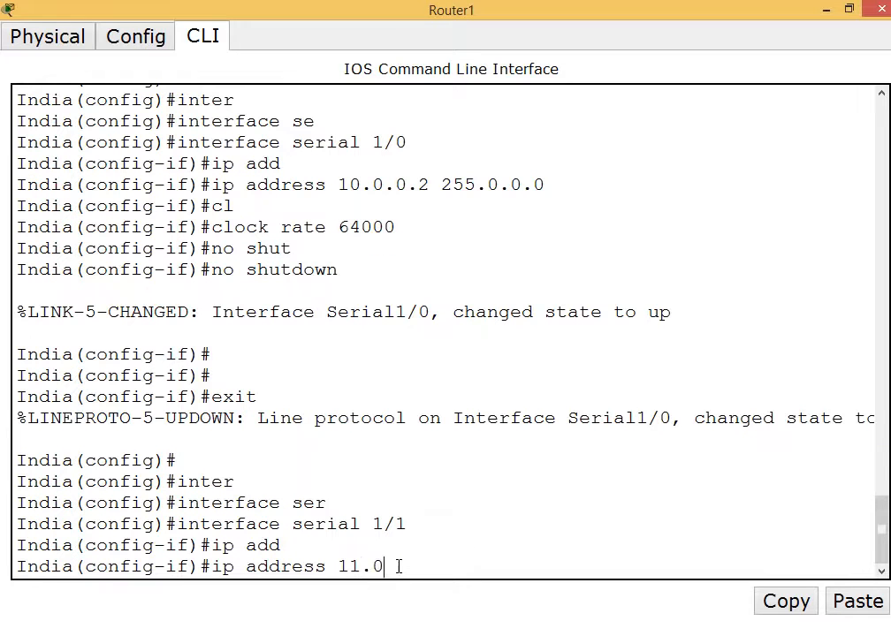
text(.0.1 255.0.0.0)
key(Return)
Give Serial1/1 clock rate 64000 and enable it with no shutdown.
text(clo)
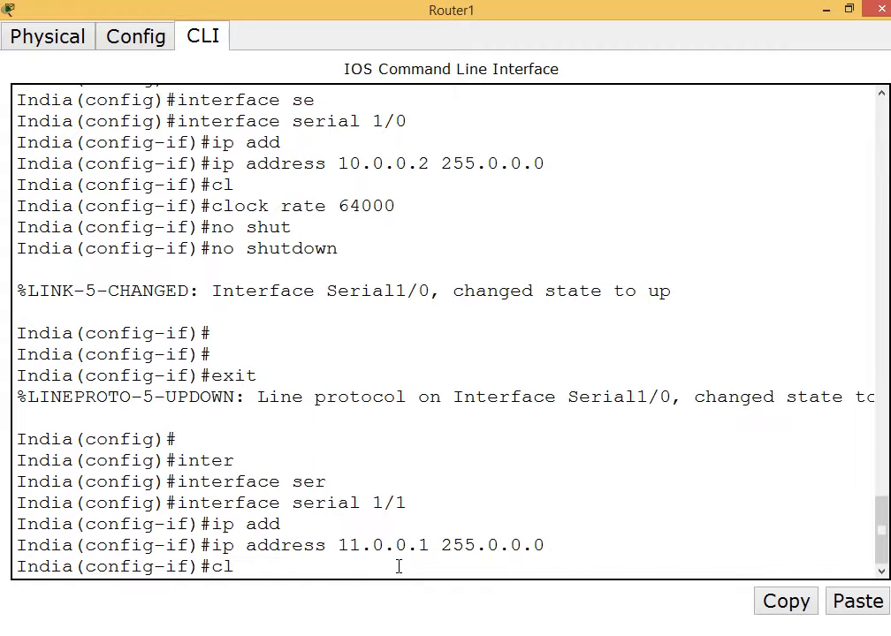
key(Tab)
text(rate)
key(Tab)
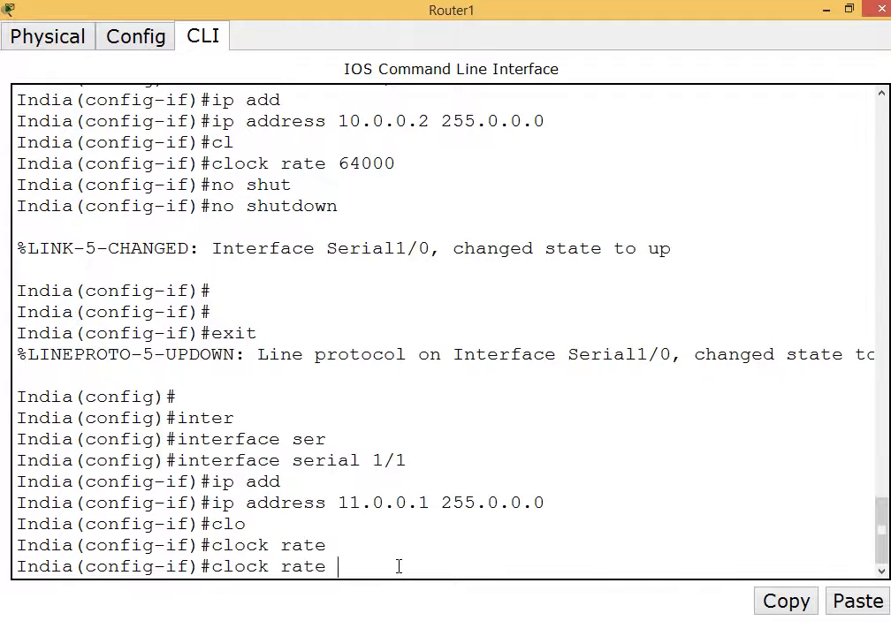
text(64000)
key(Return)
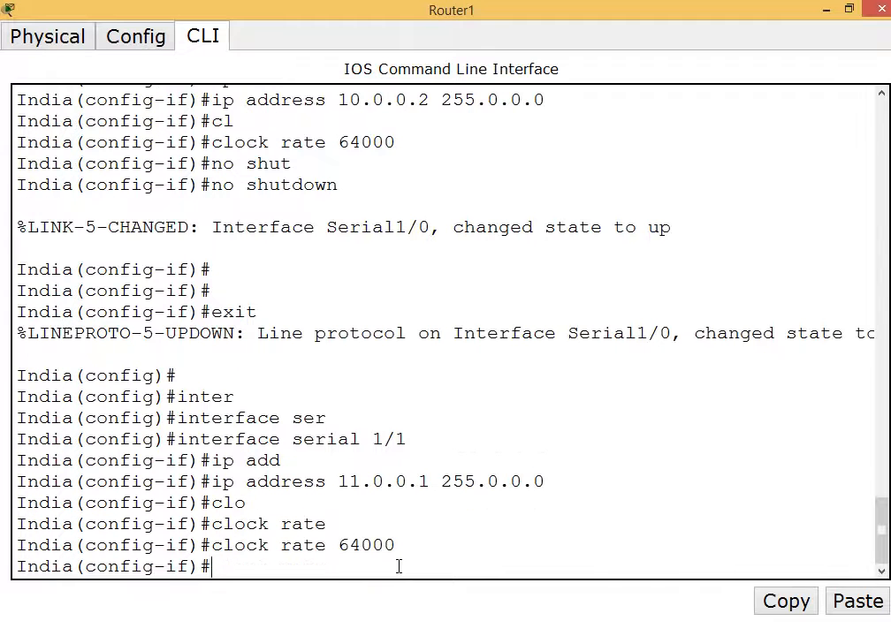
text(no shut)
key(Tab)
key(Return)
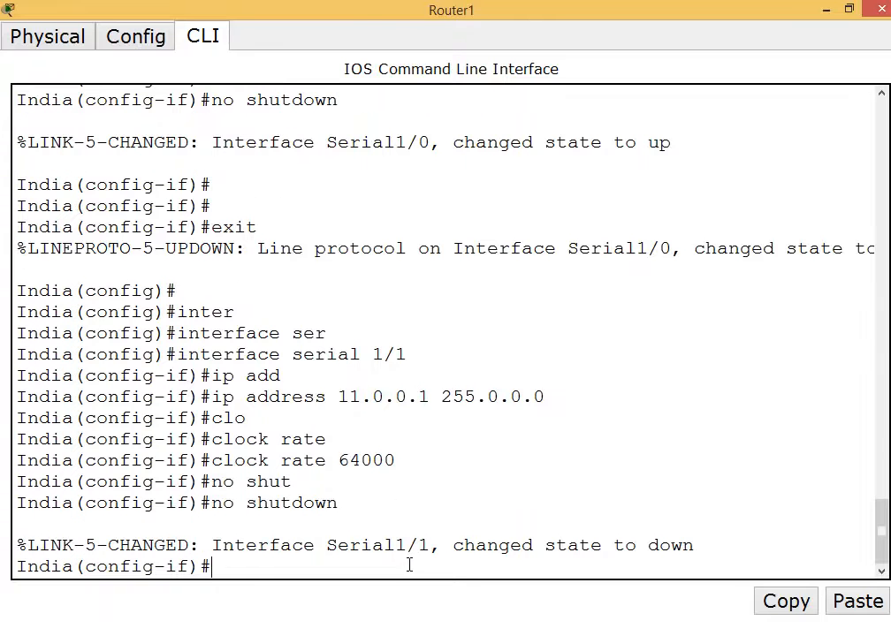
click(827, 9)
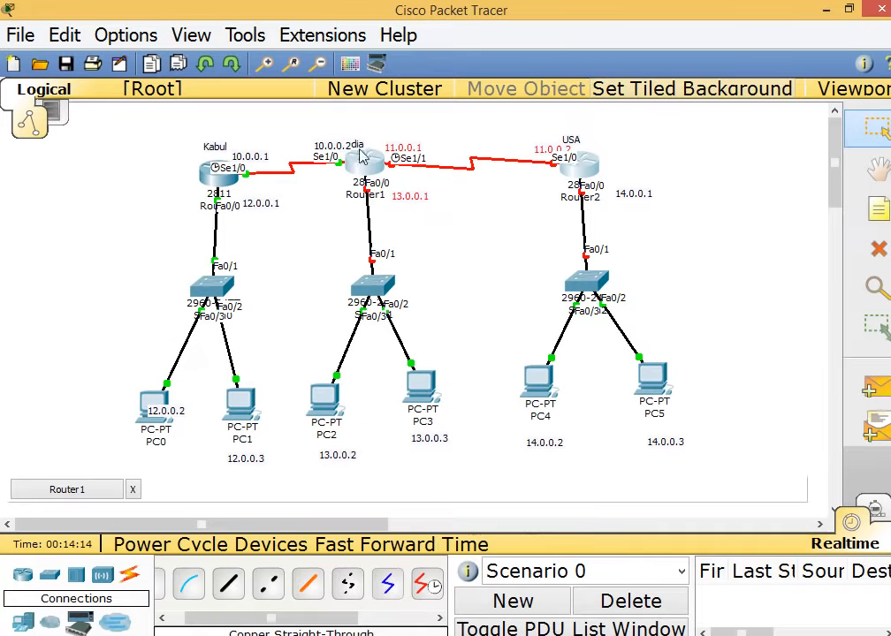
drag(449, 237, 325, 189)
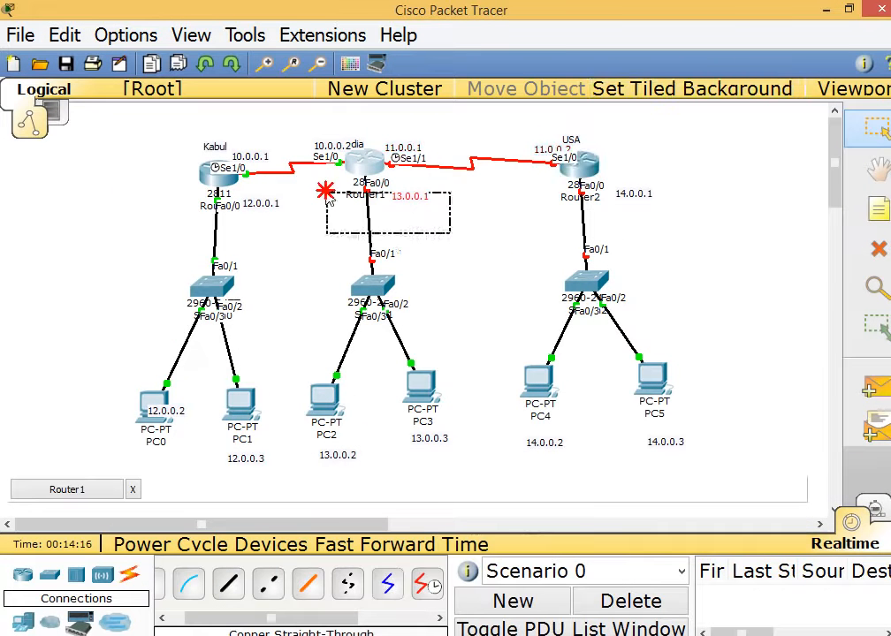
click(521, 621)
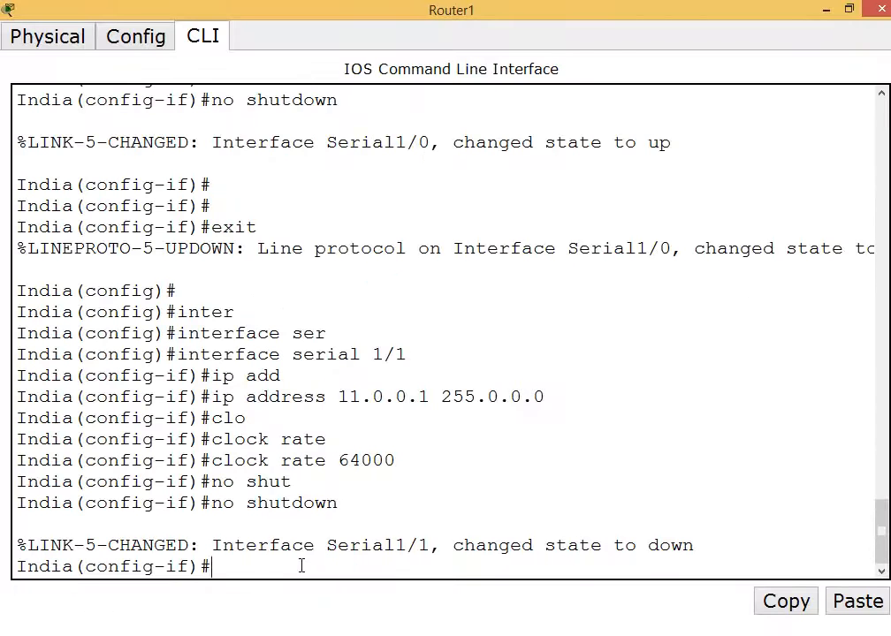
Exit Serial1/1 and enter India's FastEthernet0/0 interface configuration.
text(inter)
key(Tab)
key(BackSpace)
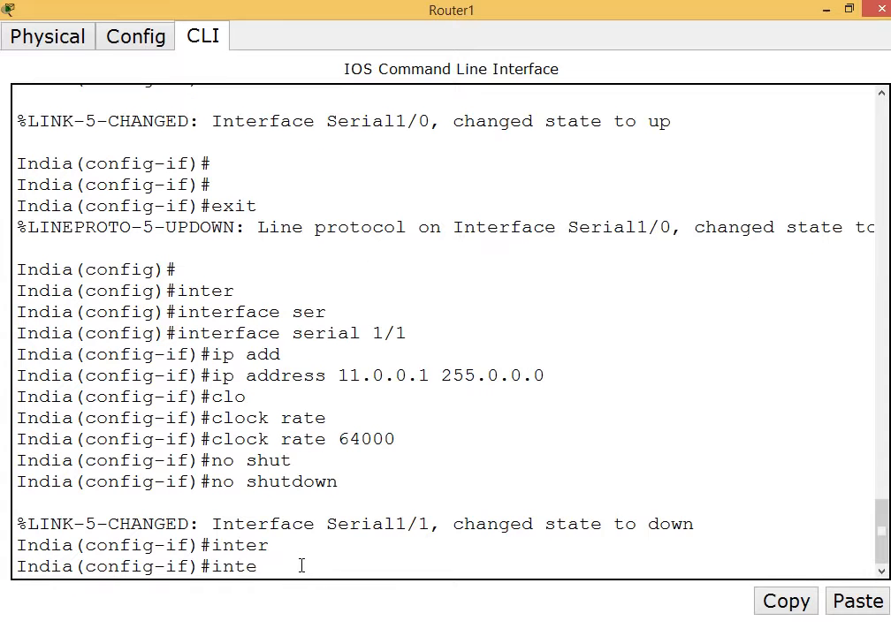
key(BackSpace)
key(BackSpace)
key(BackSpace)
key(BackSpace)
text(exit)
key(Return)
text(inter)
key(Tab)
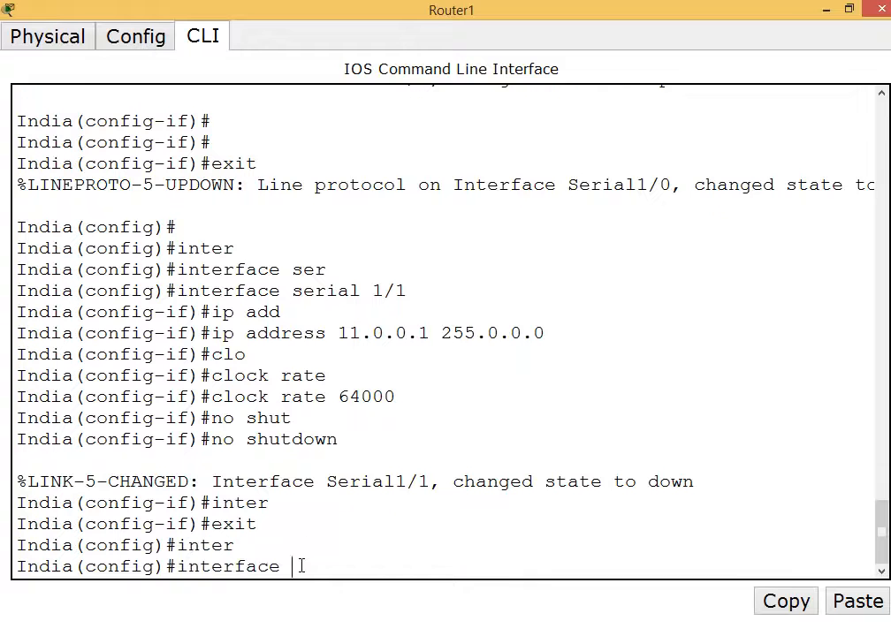
text(fa)
key(Tab)
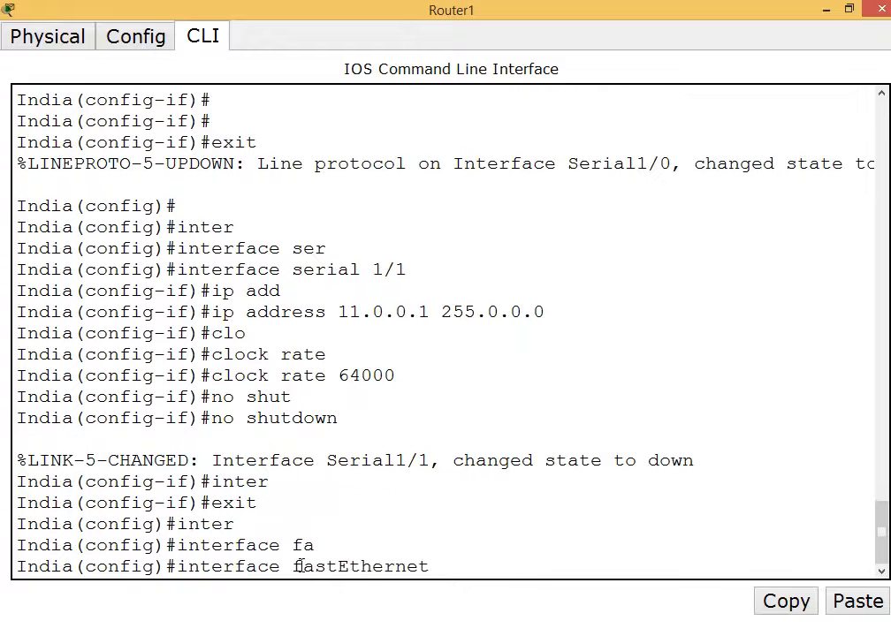
text(0/0)
key(Return)
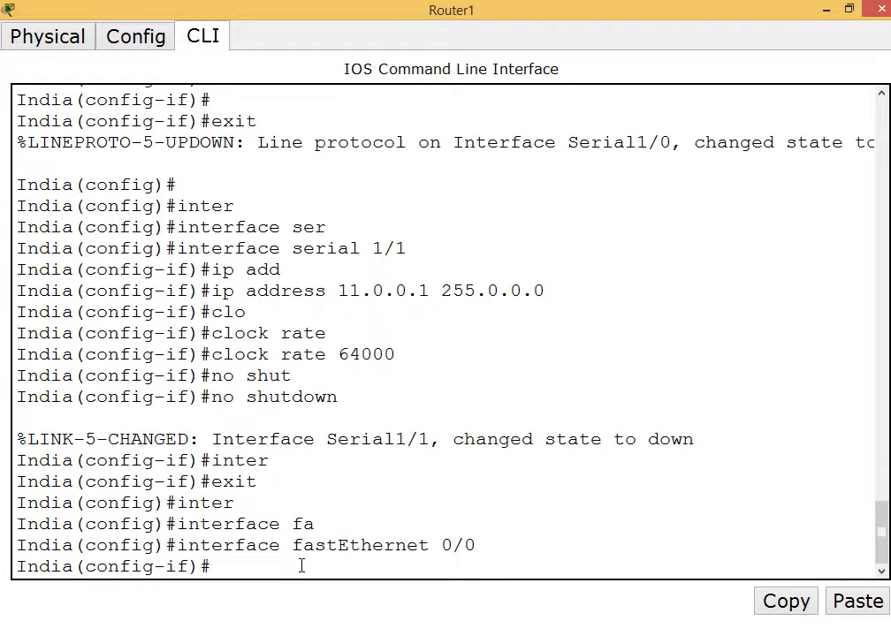
text(ip add)
key(Tab)
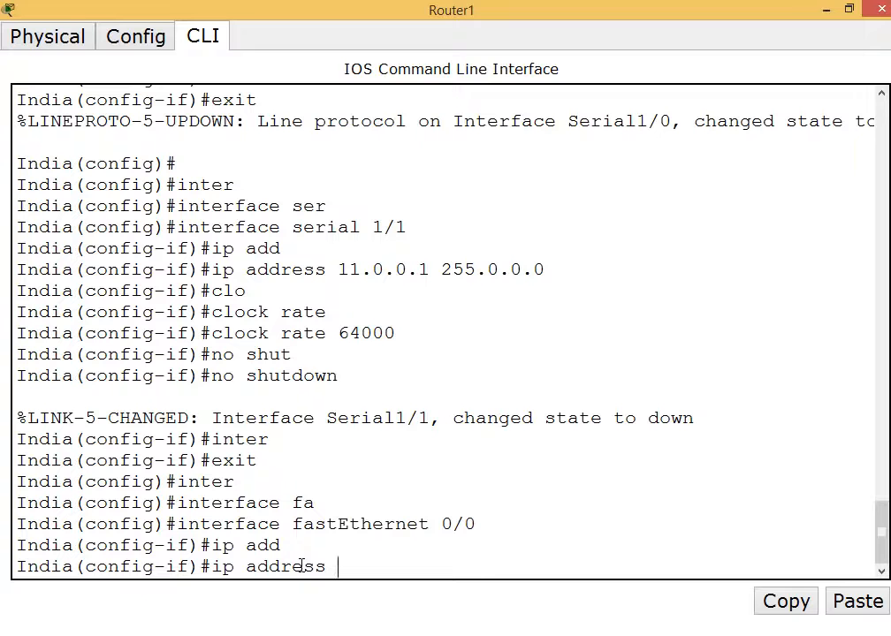
Assign 13.0.0.1 255.0.0.0 to FastEthernet0/0, enable it, and exit the interface.
click(828, 9)
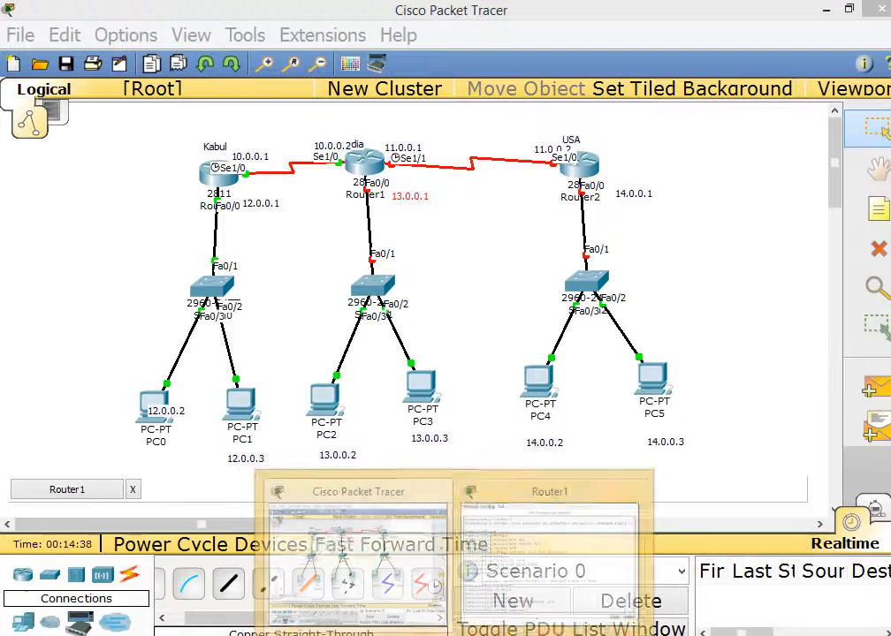
click(511, 590)
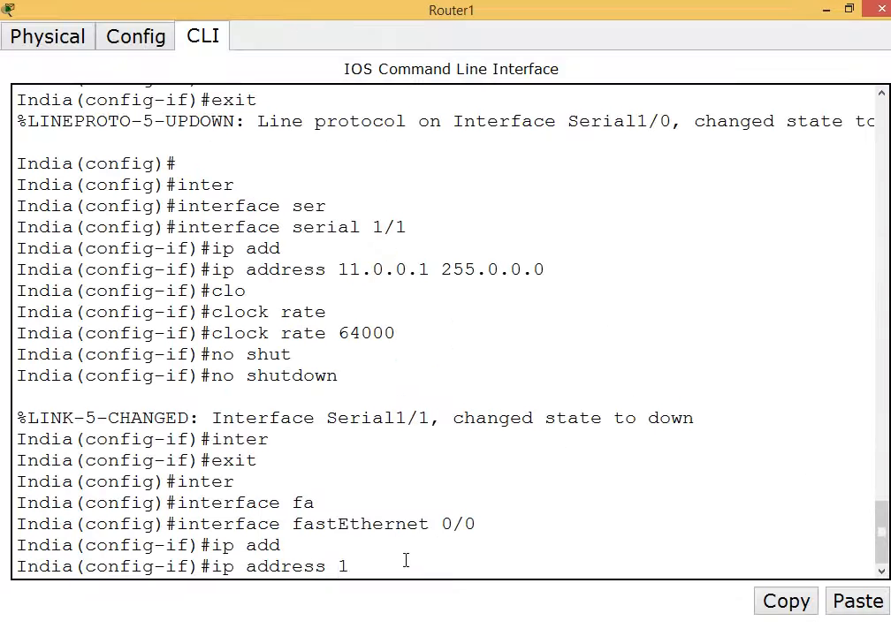
text(3.0.0.1 255.0.0.0)
key(Return)
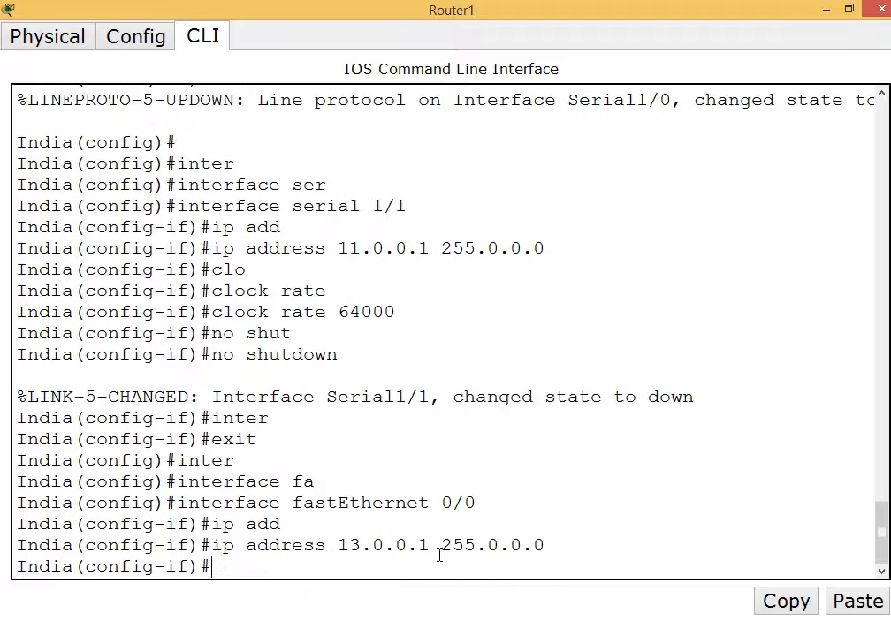
text(no shut)
key(Tab)
key(Return)
key(Return)
key(Return)
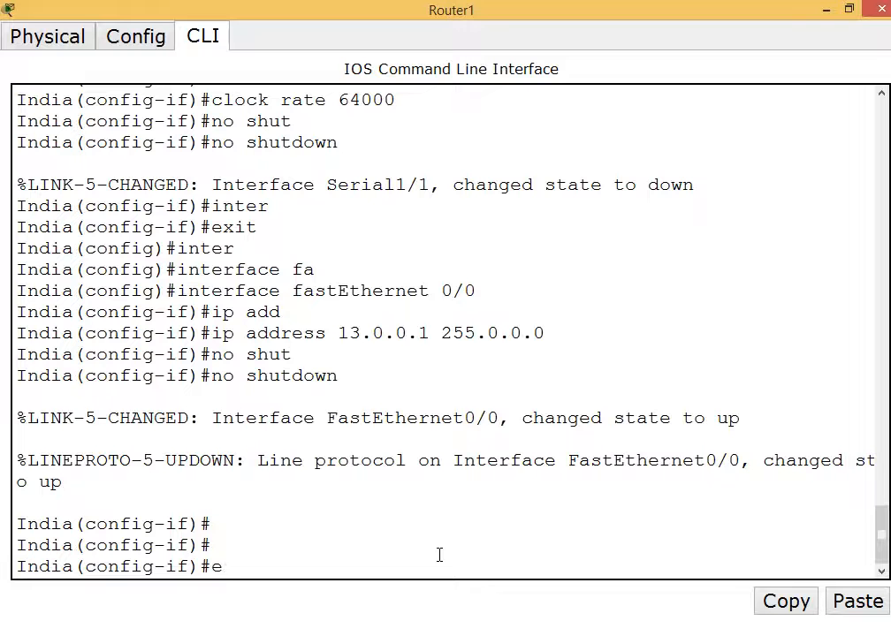
text(exit)
key(Return)
text(exit)
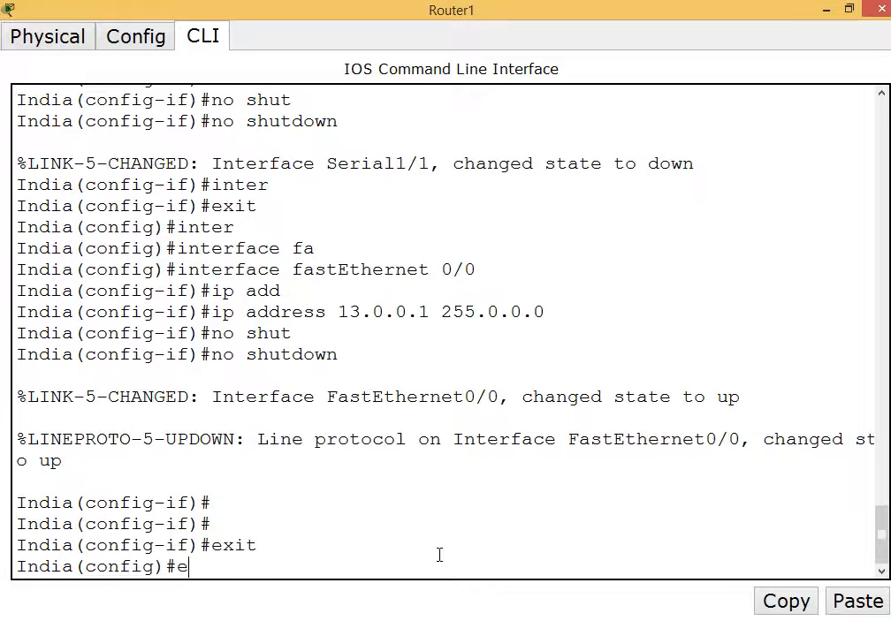
key(Return)
key(Return)
Verify 13.0.0.1, 10.0.0.2 and 11.0.0.1 in India's show running-config, then save with wr.
text(s)
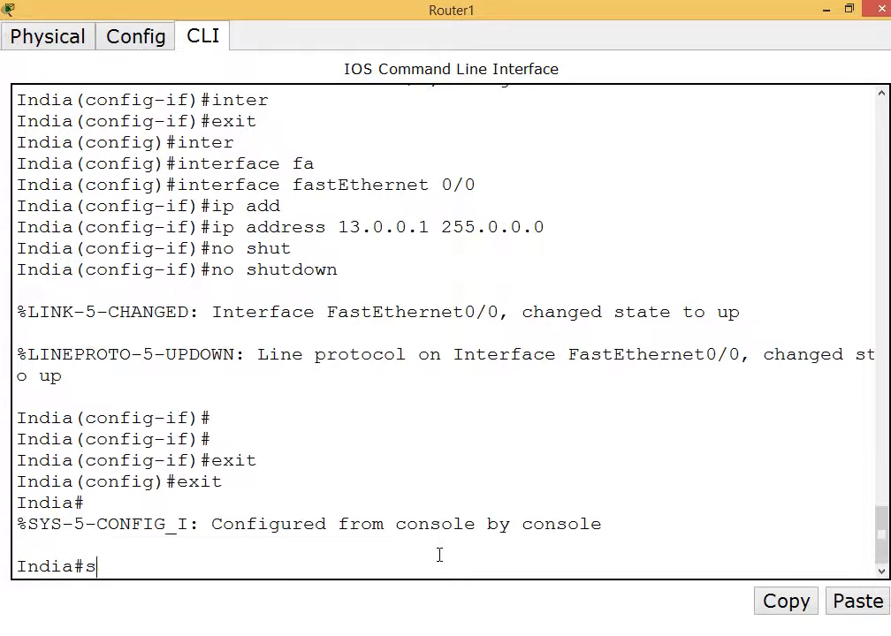
text(how run)
key(Tab)
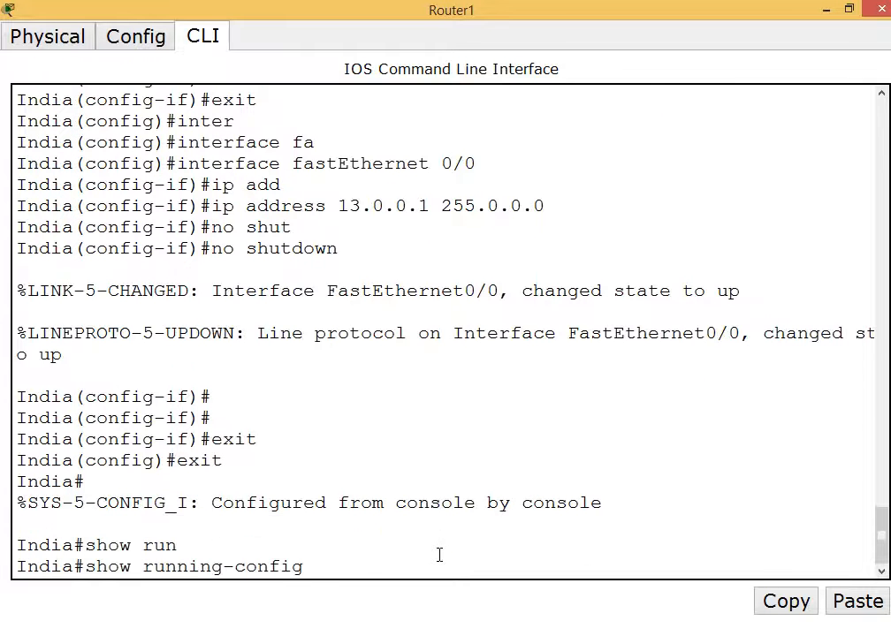
key(Return)
key(Return)
key(Return)
key(Return)
key(Return)
key(Return)
key(Return)
key(Return)
key(Return)
key(Return)
key(Return)
key(Return)
key(Return)
key(Return)
key(Return)
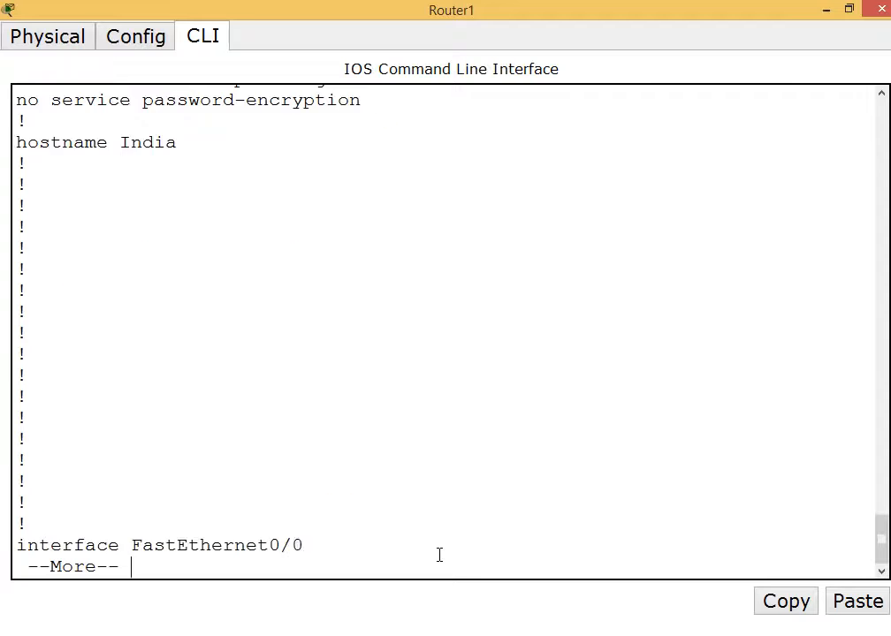
drag(143, 418, 515, 411)
key(Return)
key(Return)
key(Return)
key(Return)
key(Return)
key(Return)
key(Return)
key(Return)
key(Return)
key(Return)
key(Return)
key(Return)
key(Return)
key(Return)
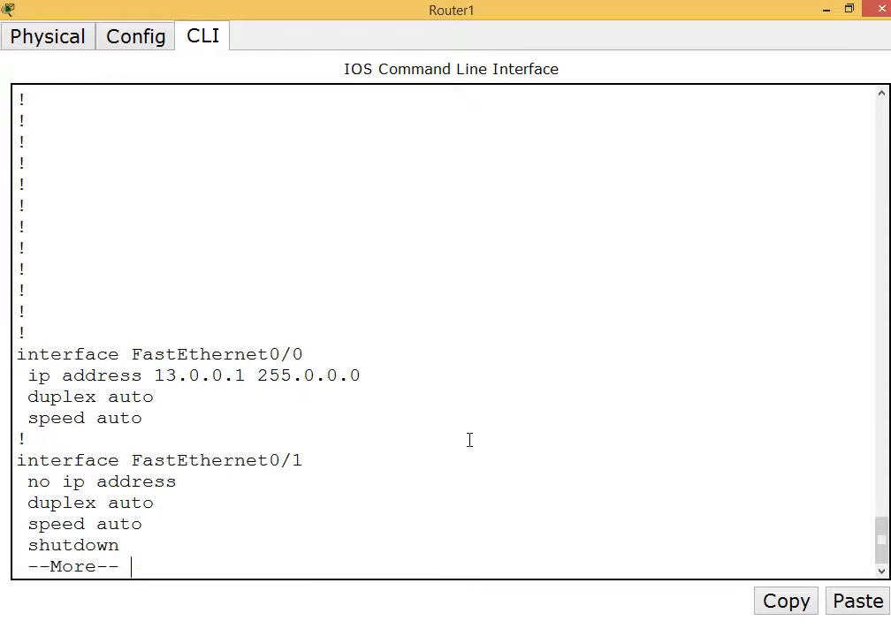
drag(154, 355, 393, 357)
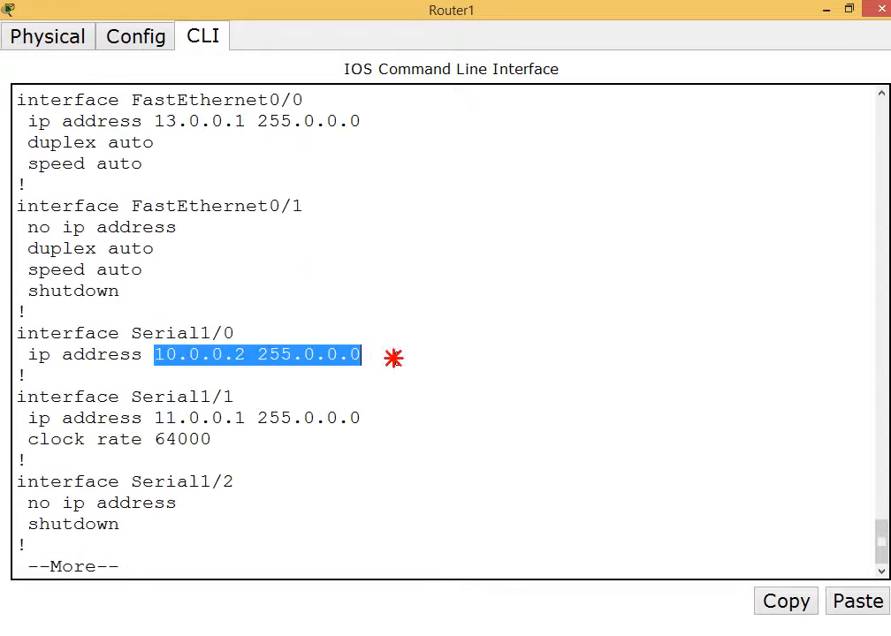
drag(155, 418, 362, 418)
key(Return)
text(q)
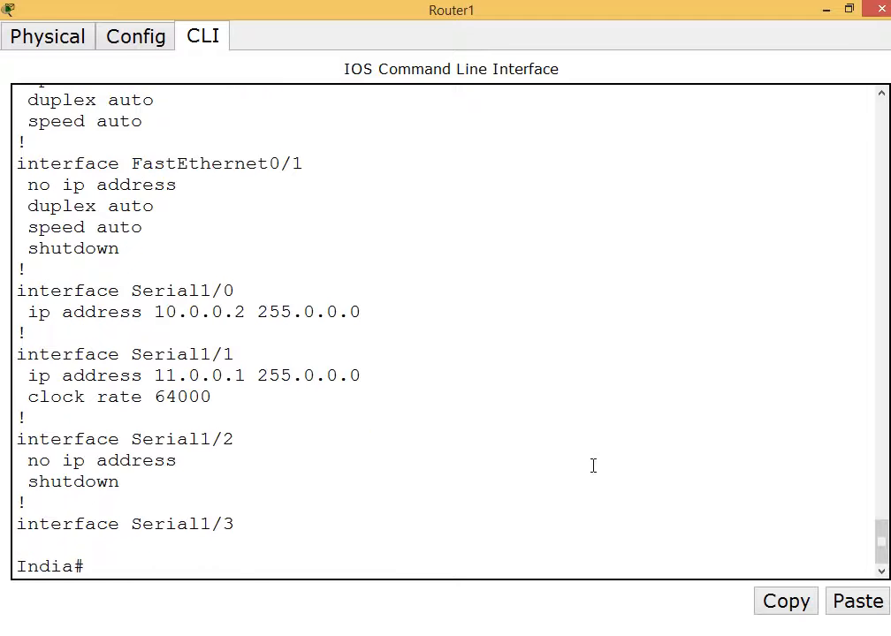
text(wr)
key(Return)
key(Return)
key(Return)
key(Return)
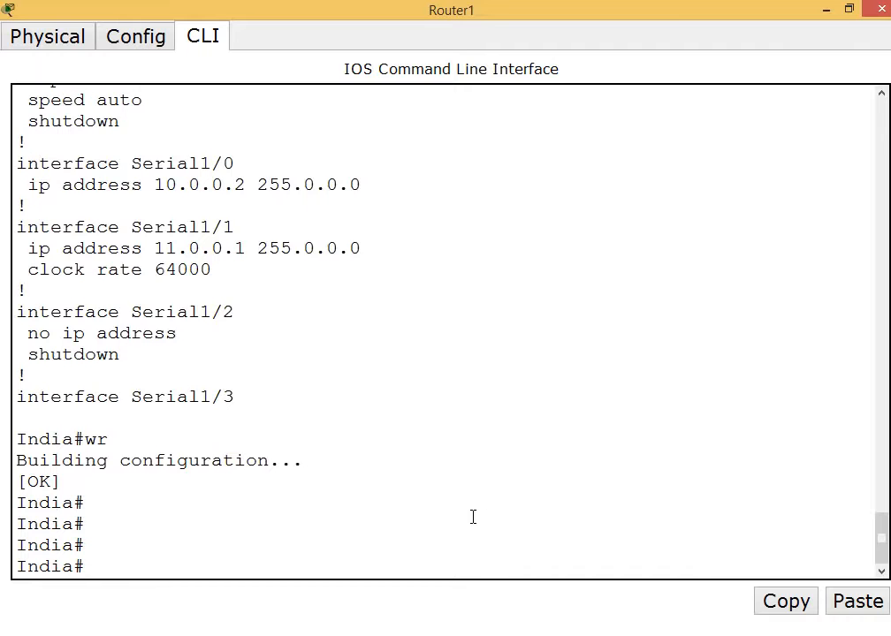
Close the India router's console and open the USA router's (Router2) window, checking its 11.0.0.2 and 14.0.0.1 labels.
click(880, 9)
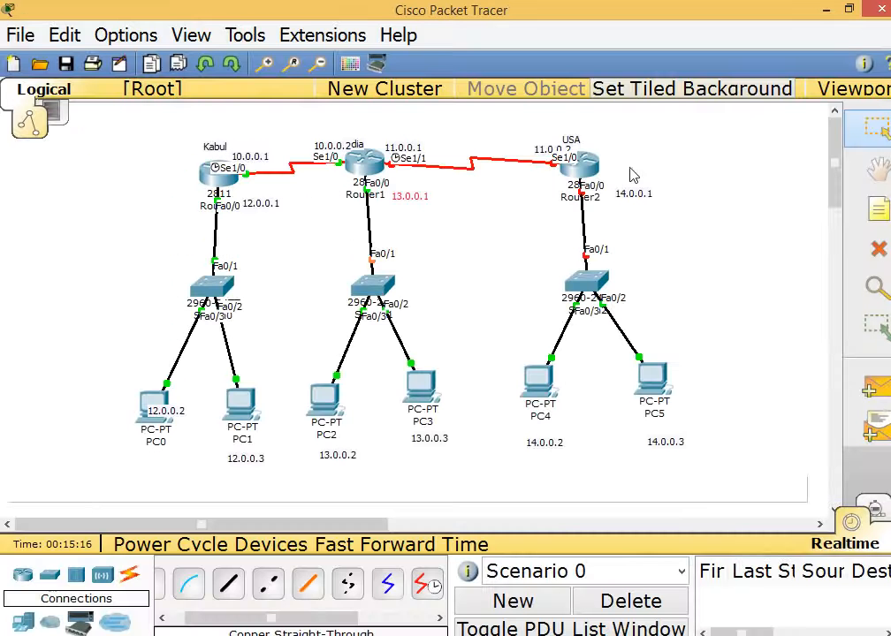
click(584, 172)
drag(478, 131, 462, 248)
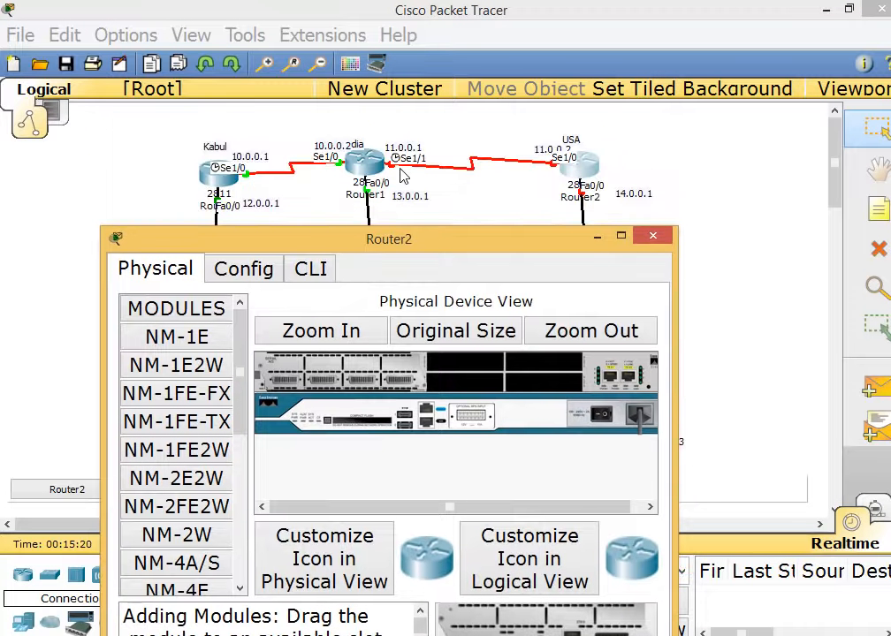
click(358, 152)
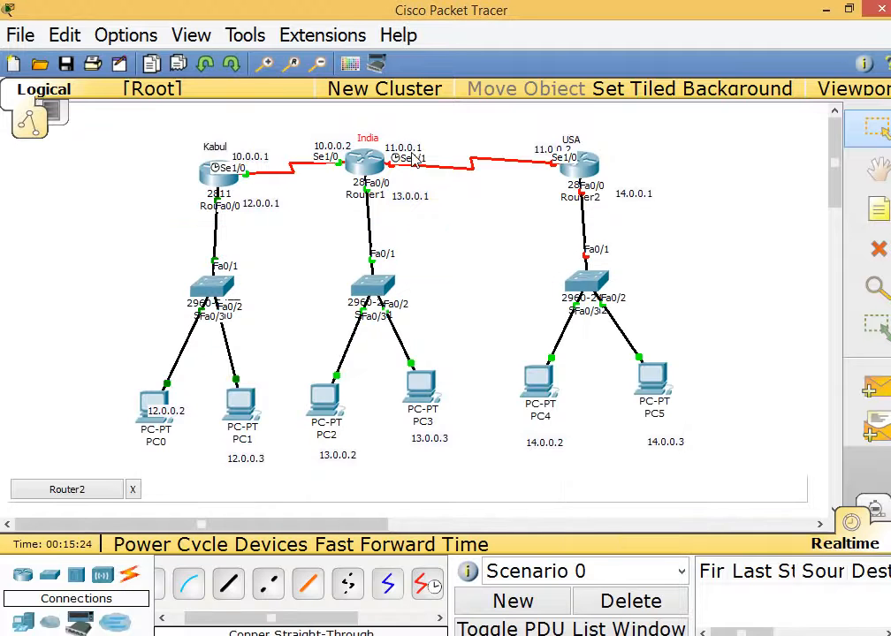
click(555, 162)
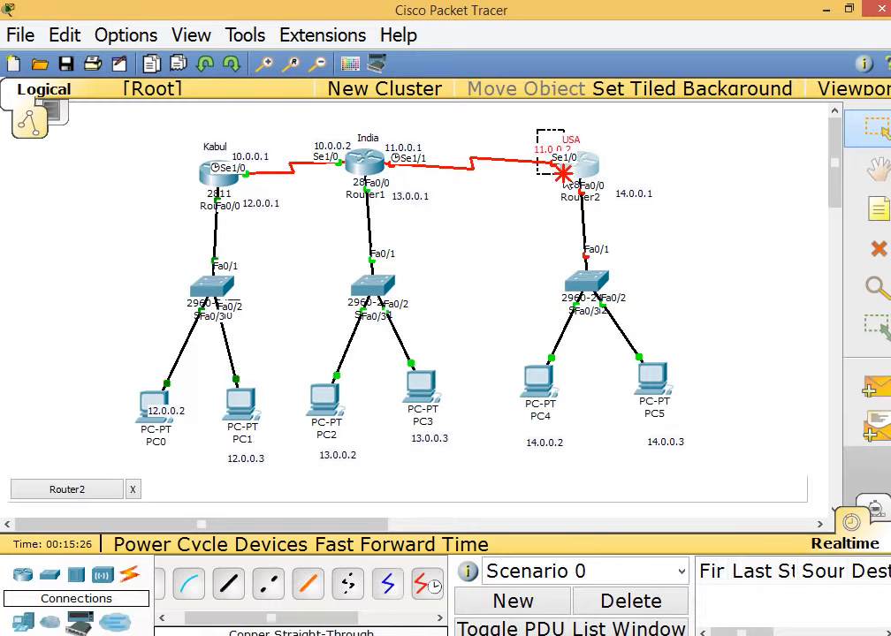
click(633, 193)
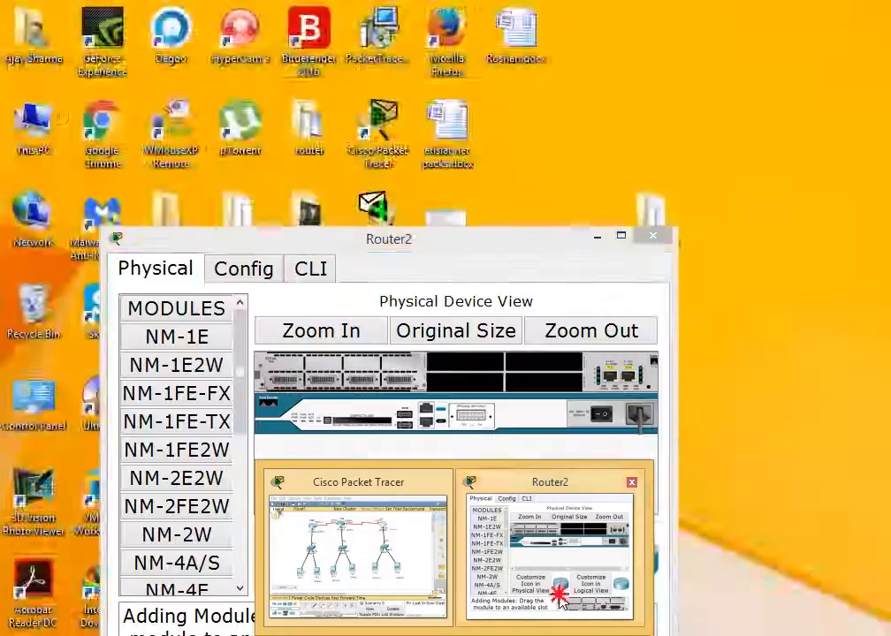
click(557, 557)
Maximize Router2, power it on from the Physical view, and watch it boot in the CLI.
double_click(442, 246)
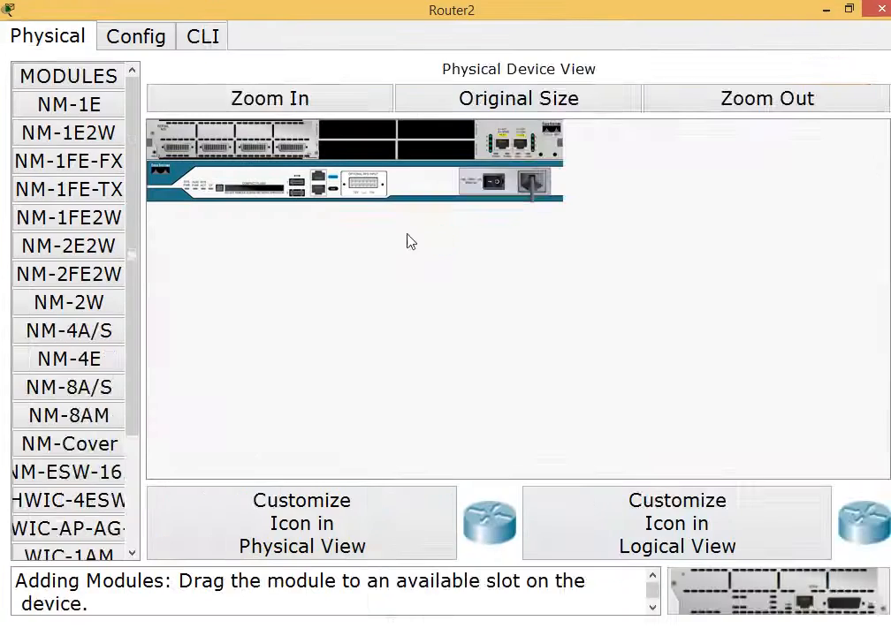
click(202, 40)
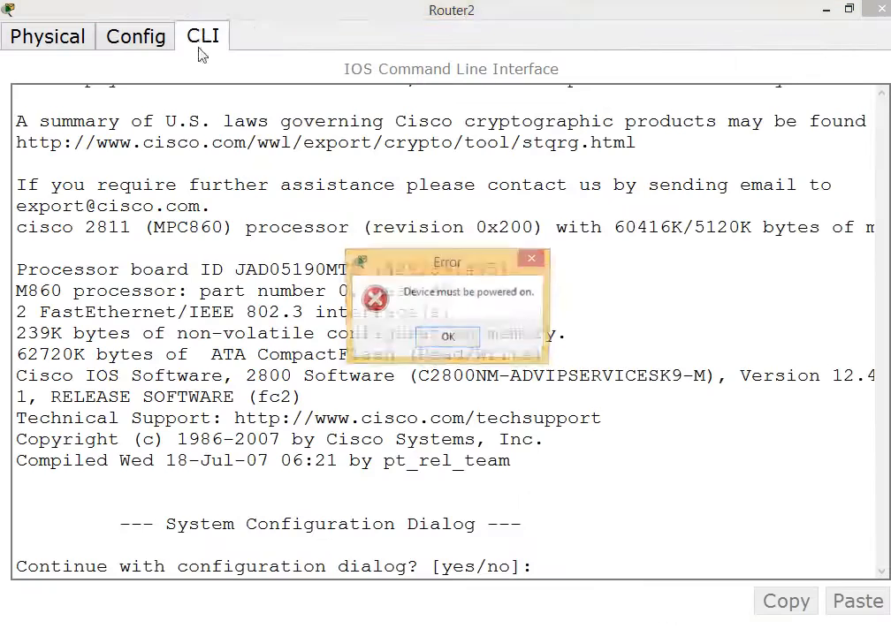
click(448, 338)
click(454, 343)
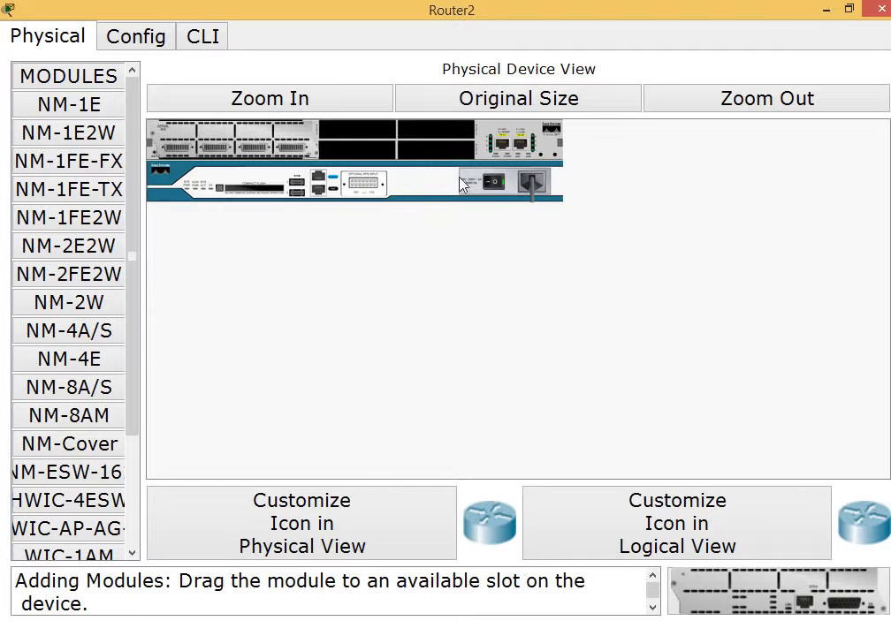
click(205, 35)
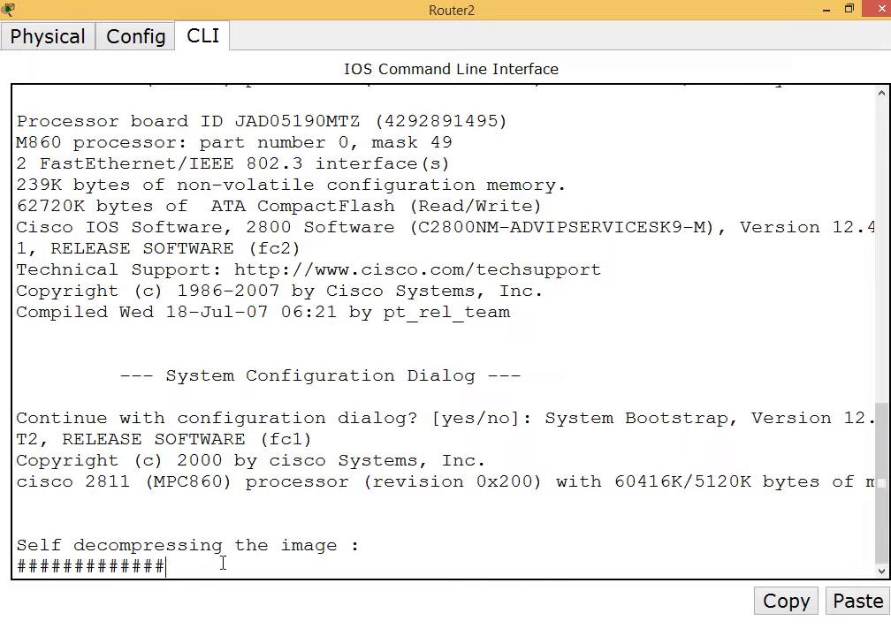
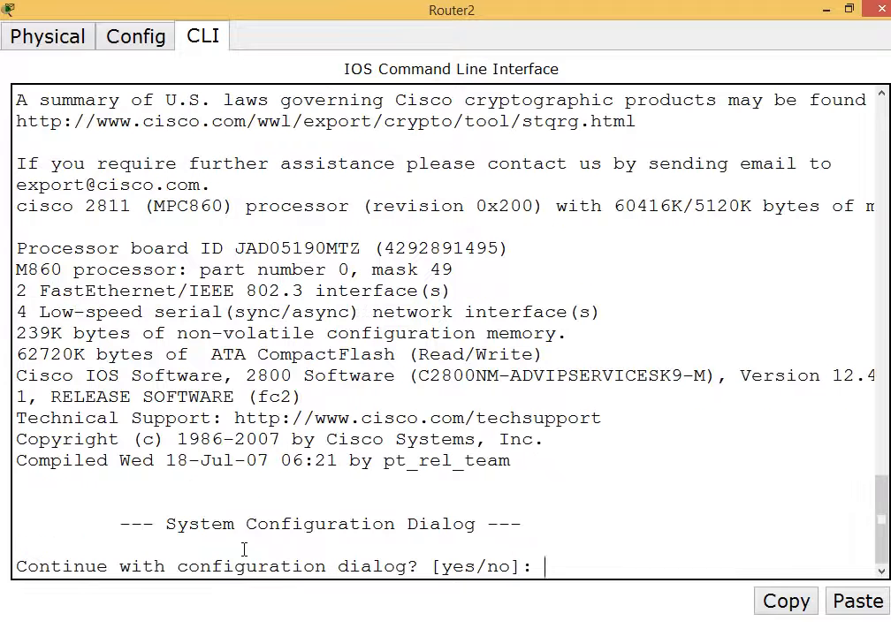
Skip Router2's initial setup dialog, enter global configuration mode, and set the hostname to USA.
text(n)
key(Return)
key(Return)
key(Return)
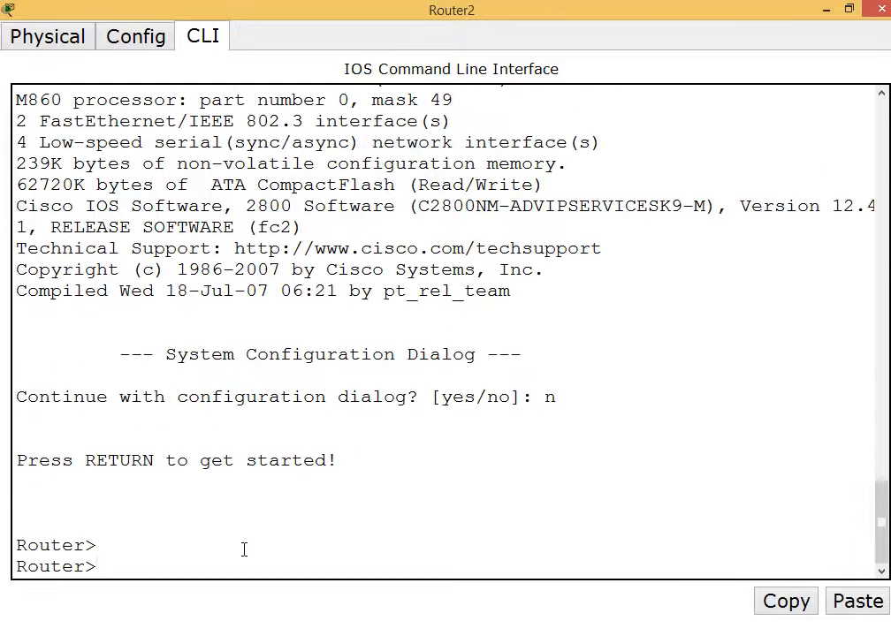
text(en)
key(Return)
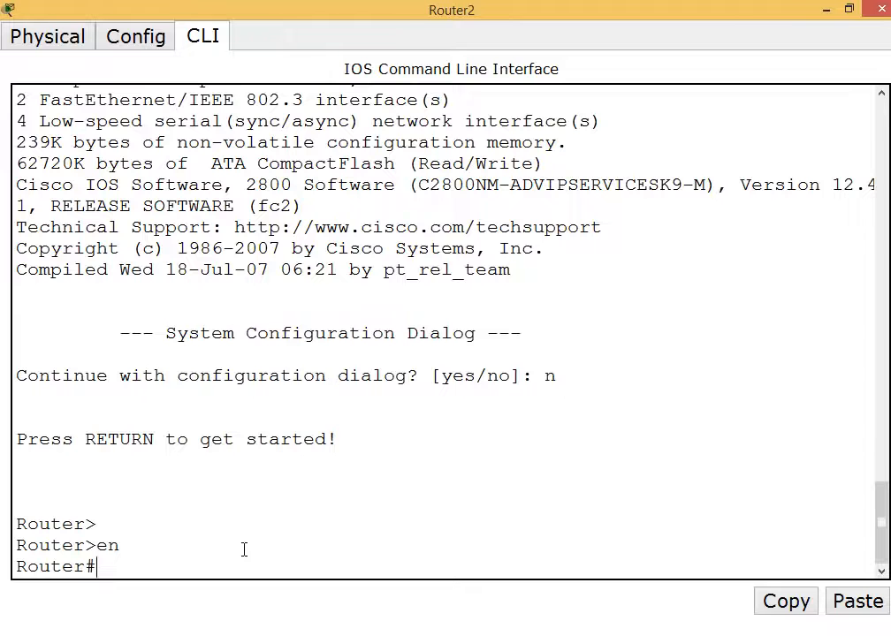
text(conf t)
key(Return)
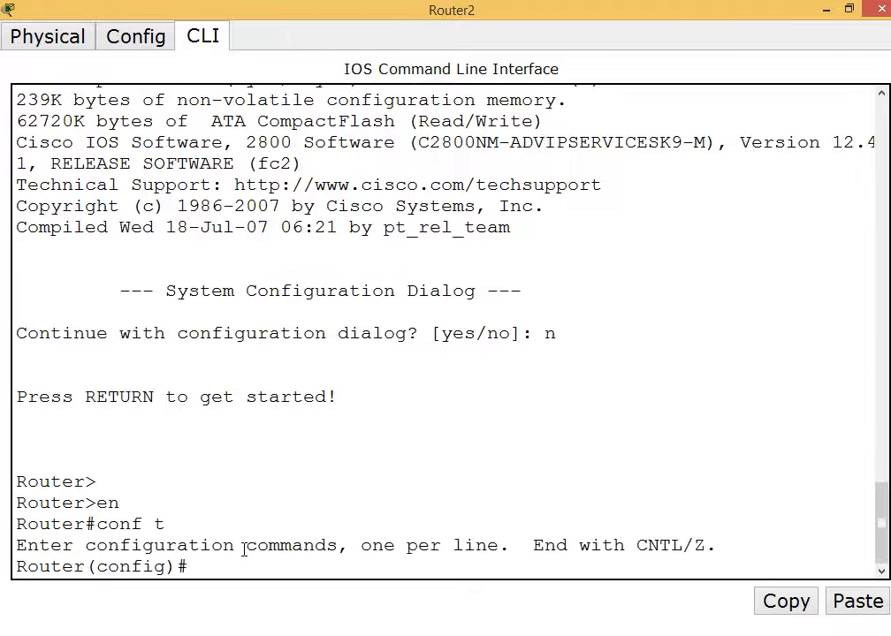
text(hostname)
key(Tab)
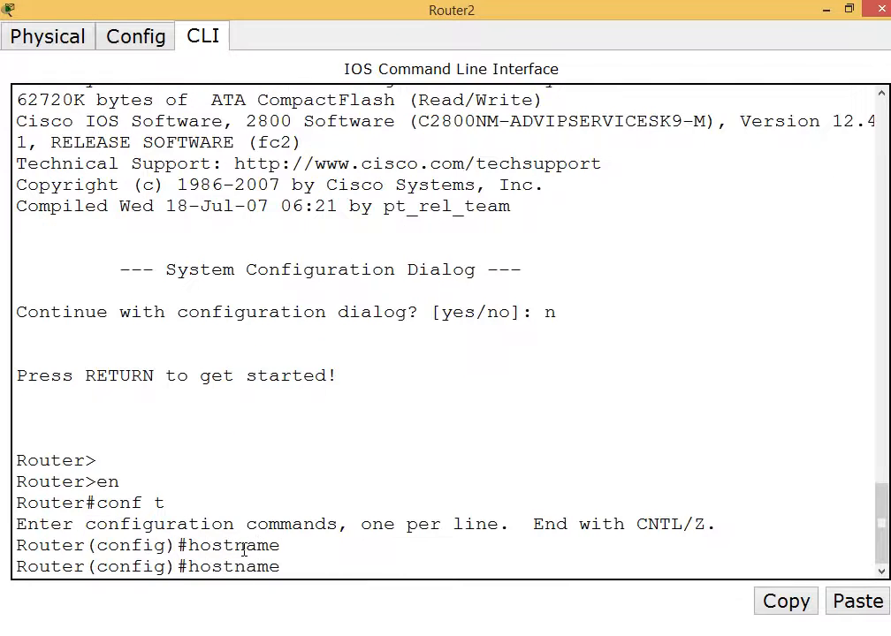
text(USA)
key(Return)
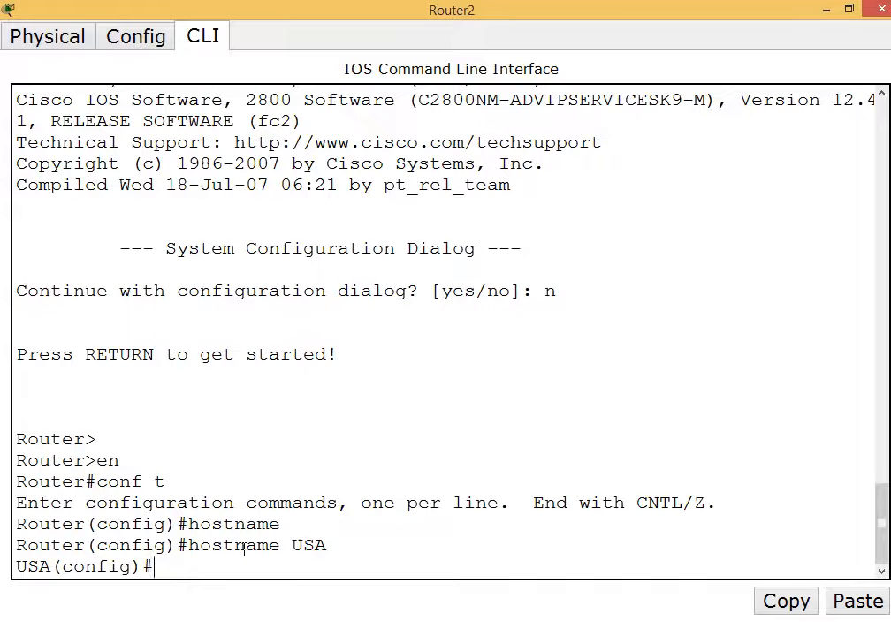
Assign 11.0.0.2 255.0.0.0 to the USA router's Serial 1/0 interface.
text(inter)
key(Tab)
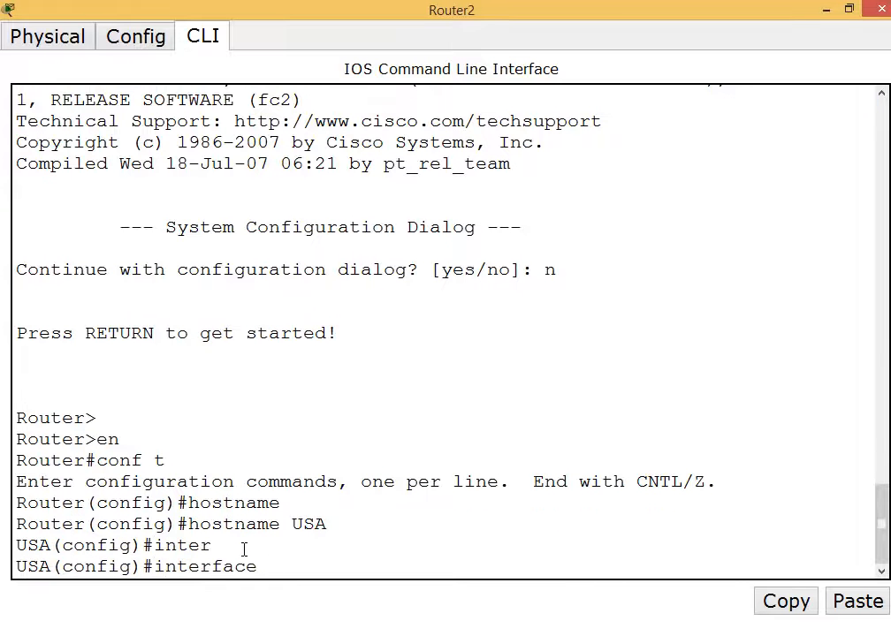
text(se)
key(Tab)
text(1/)
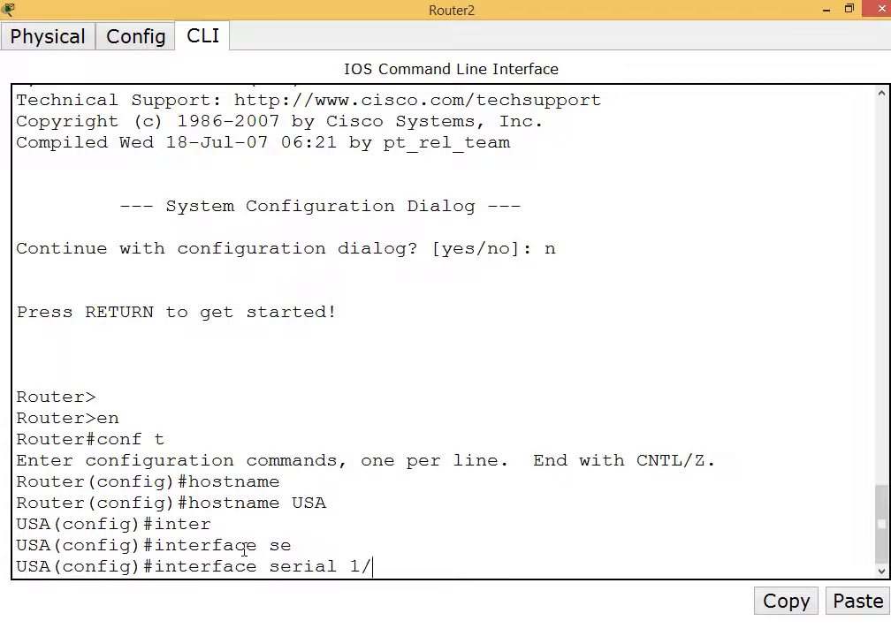
text(0)
key(Return)
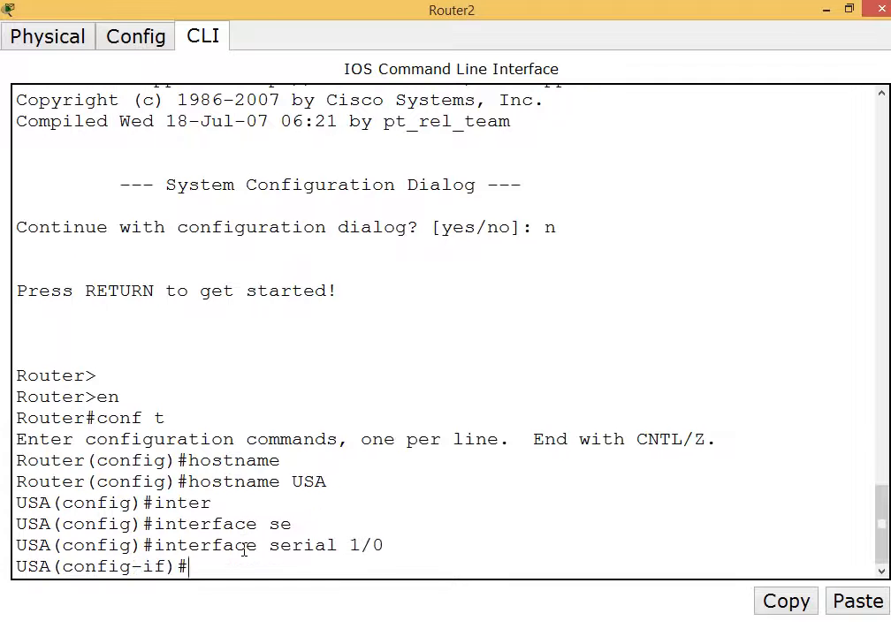
text(ip add)
key(Tab)
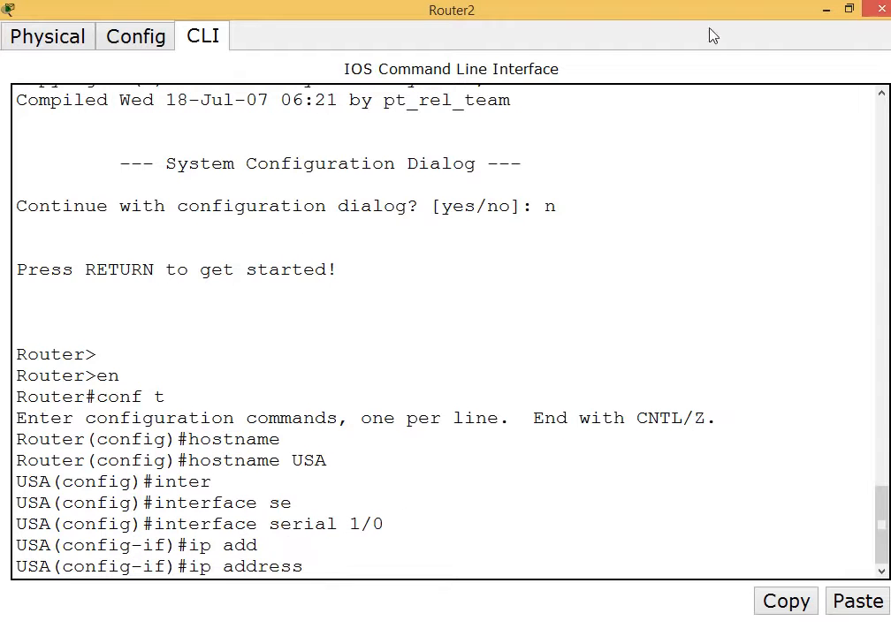
click(827, 9)
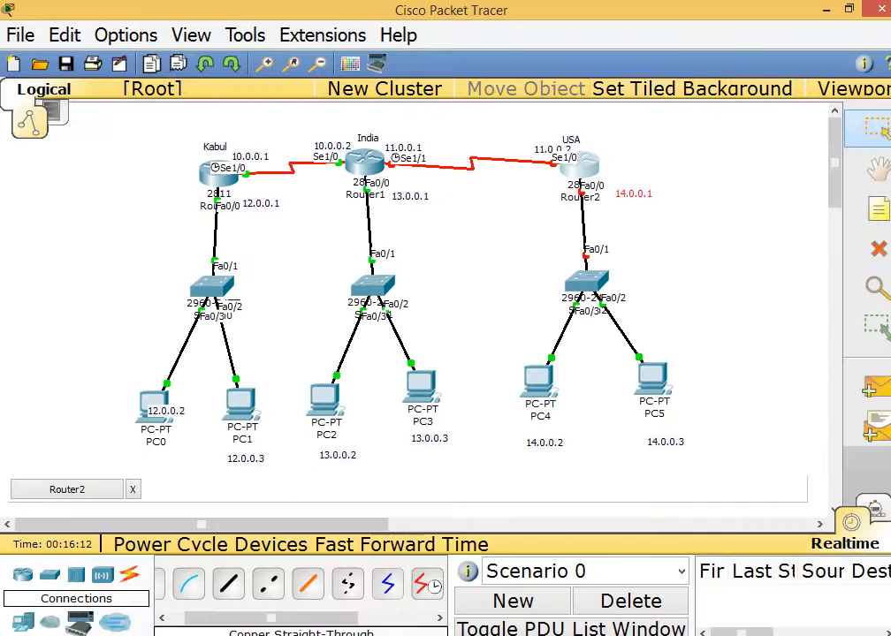
click(563, 591)
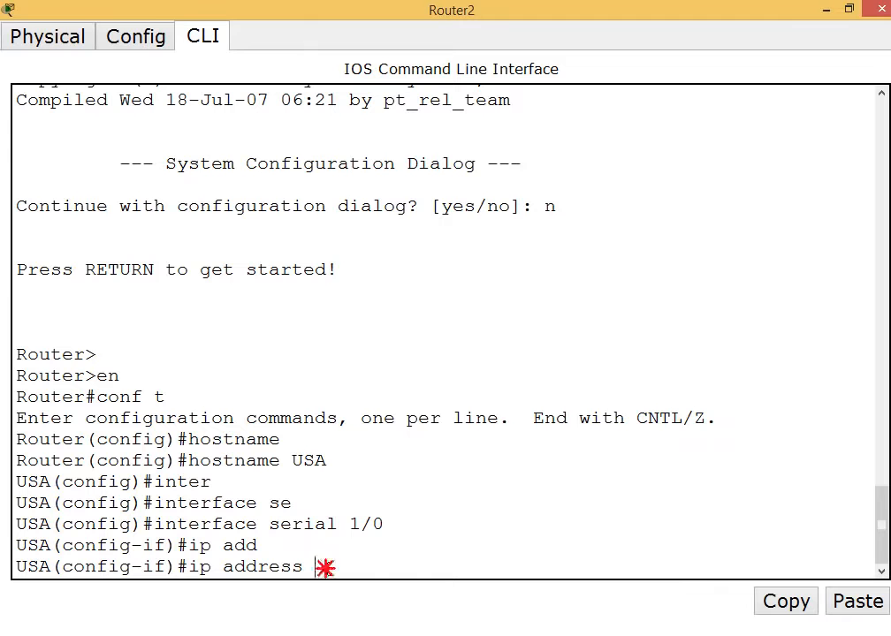
text(11.0.0.2 255.0.0.0)
key(Return)
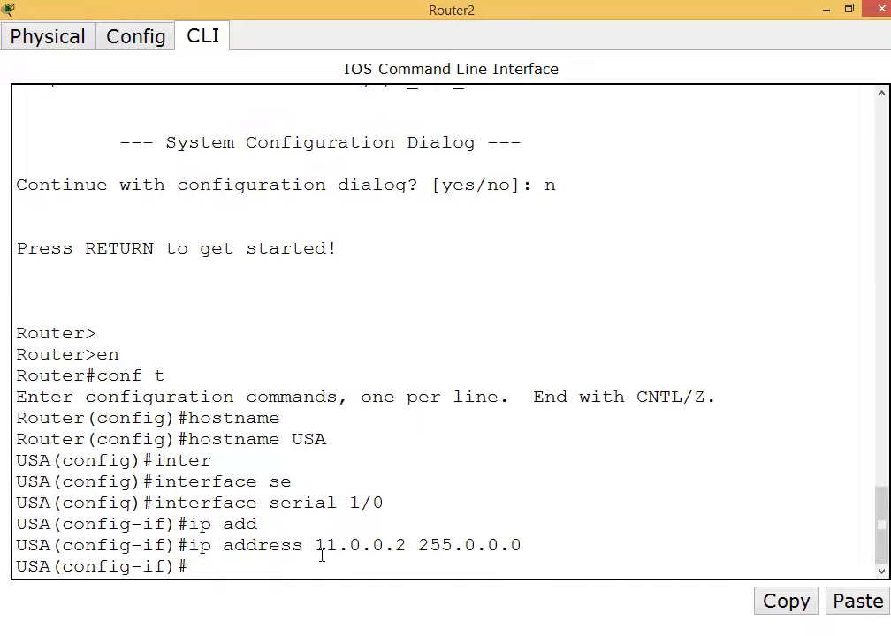
Set Serial 1/0's clock rate to 64000, bring it up with no shutdown, and exit.
text(cl)
key(Tab)
text(rate)
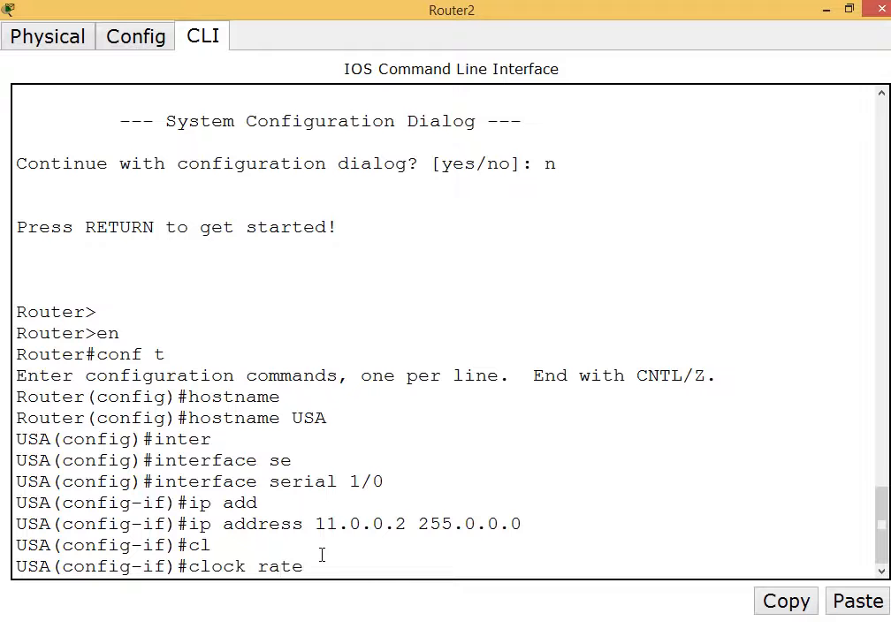
text( 64000)
key(Return)
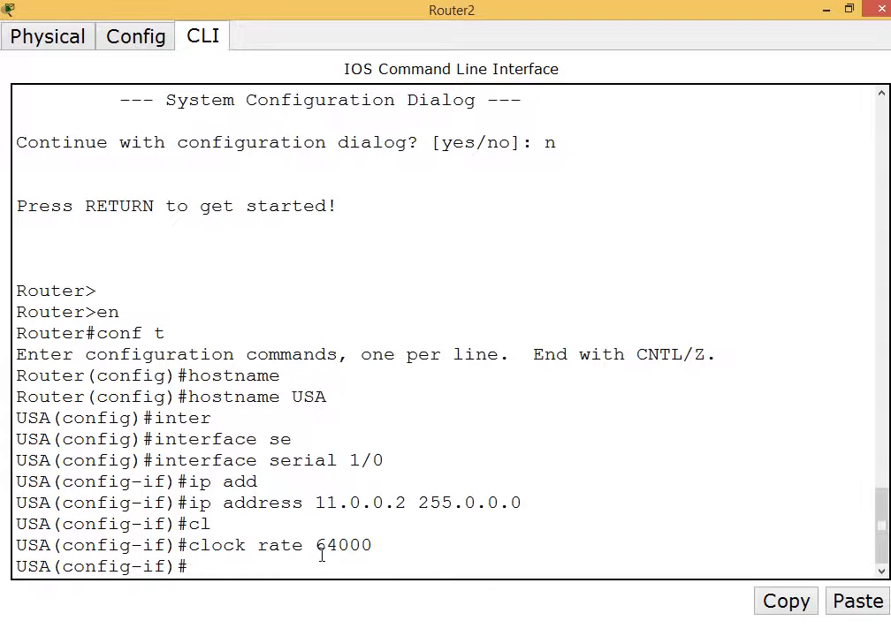
text(no shut)
key(Tab)
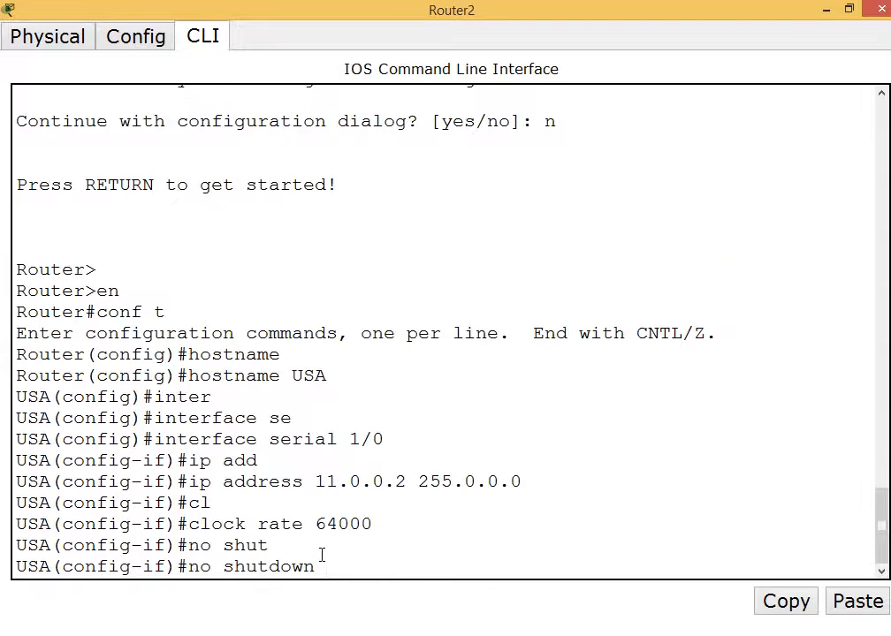
key(Return)
key(Return)
text(exi)
text(t)
key(Return)
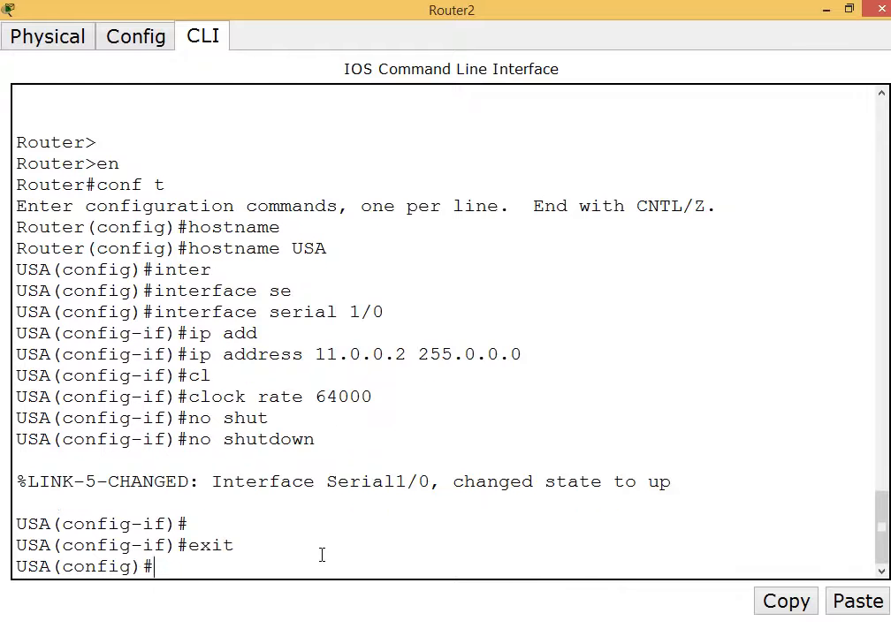
click(825, 9)
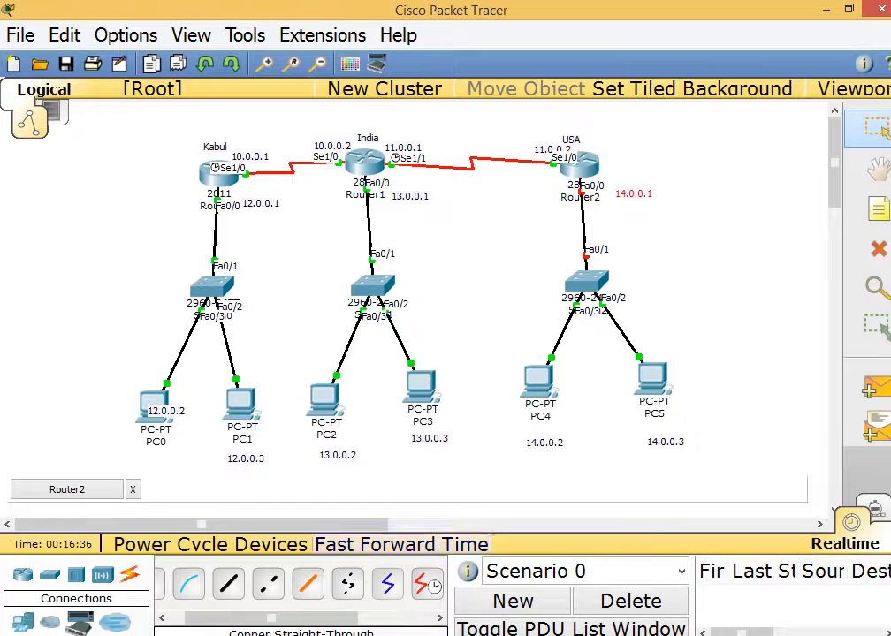
click(566, 601)
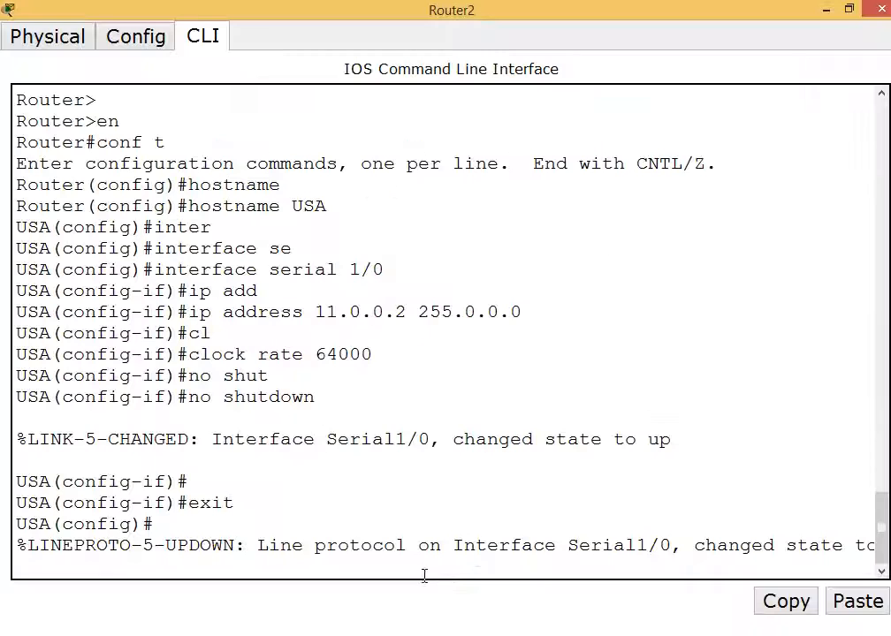
Assign 14.0.0.1 255.0.0.0 to the USA router's FastEthernet 0/0 interface.
key(Return)
key(Return)
key(Return)
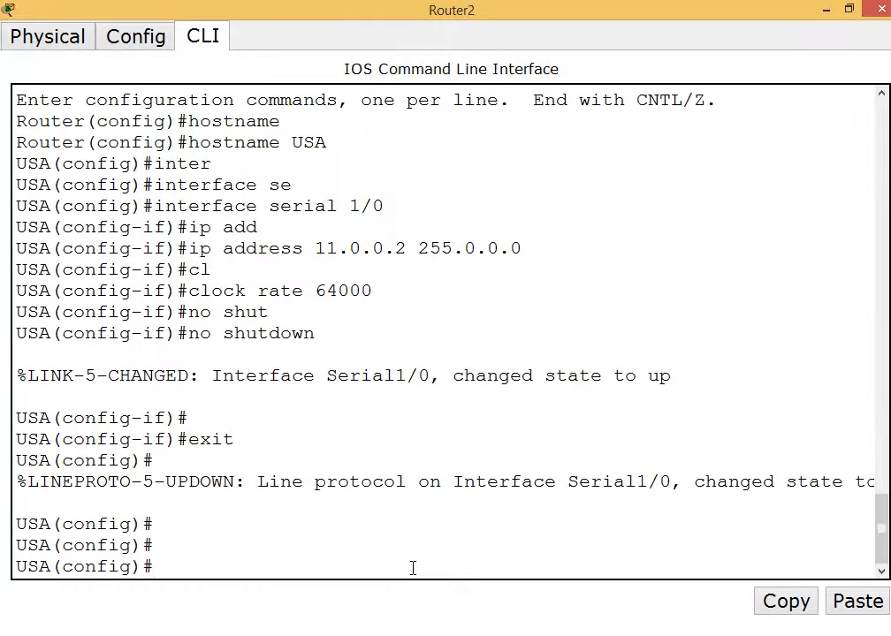
text(inter)
key(Tab)
text(fas)
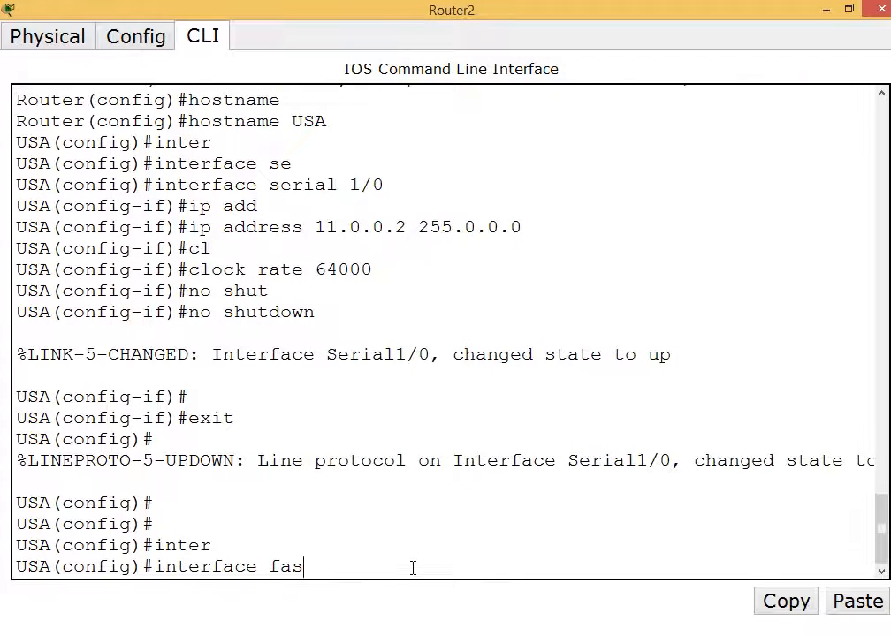
key(Tab)
text(0/0)
key(Return)
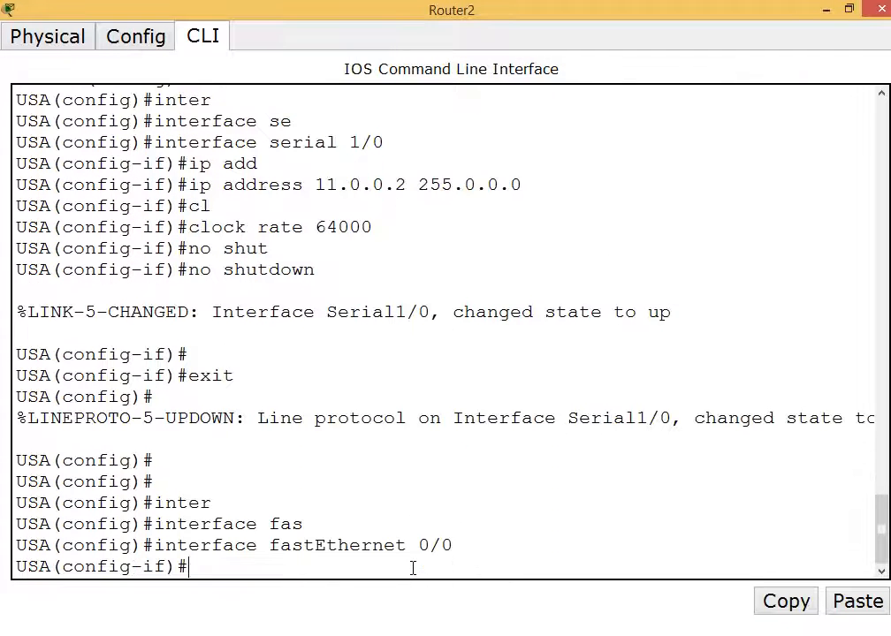
text(ip add)
key(Tab)
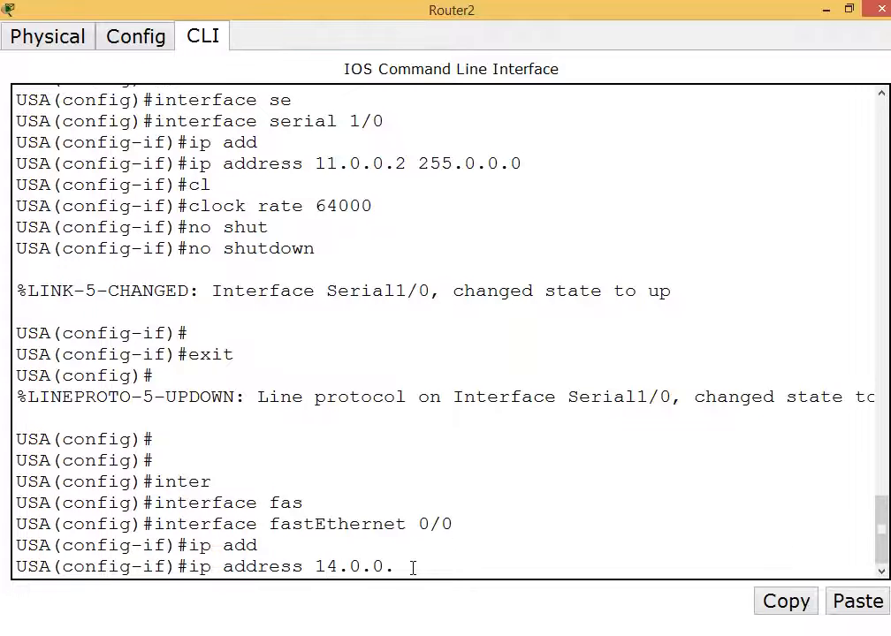
text(14.0.0.1 255.0.0.0)
key(Return)
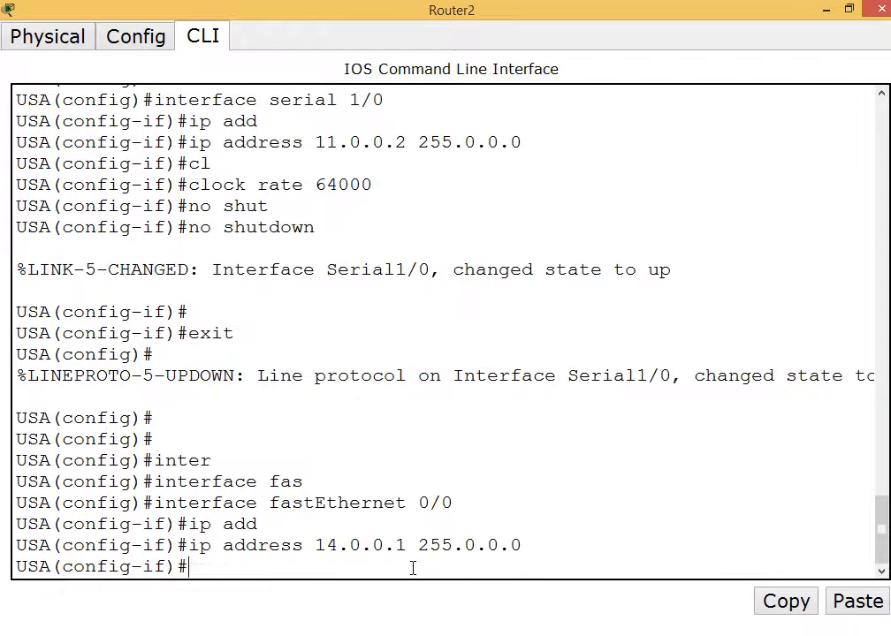
Enable FastEthernet 0/0, exit configuration, save with wr, and close the Router2 window.
text(no shut)
key(Tab)
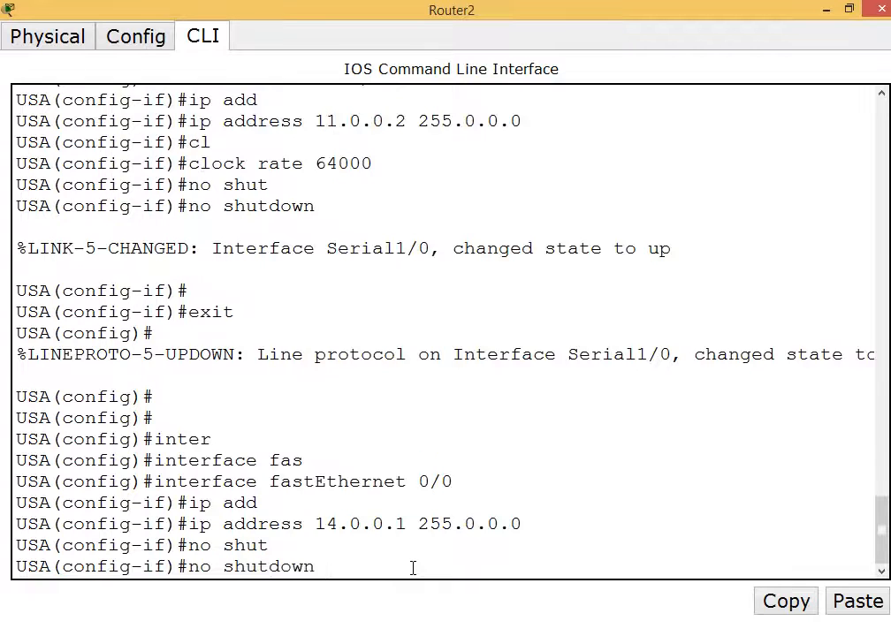
key(Return)
key(Return)
key(Return)
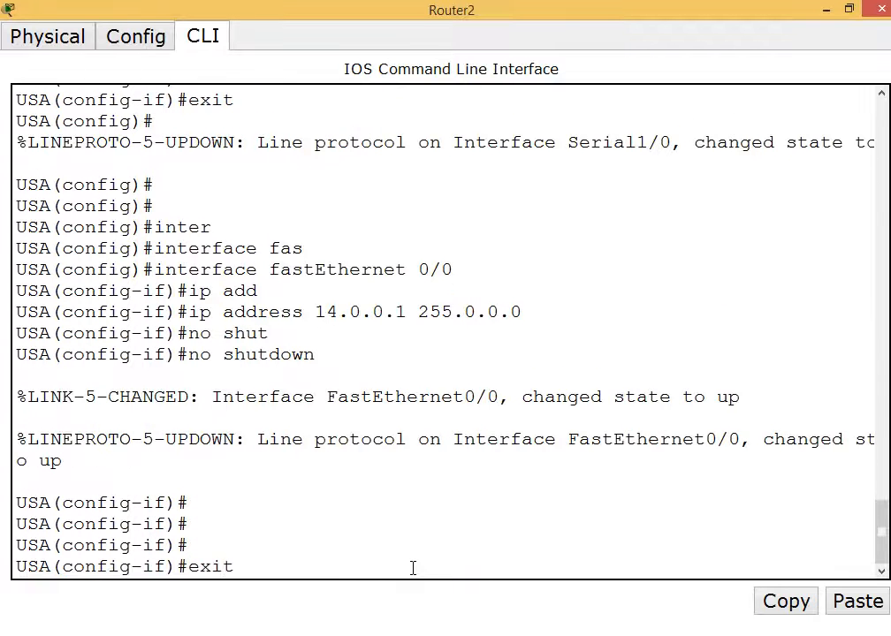
key(Return)
text(exit)
key(Return)
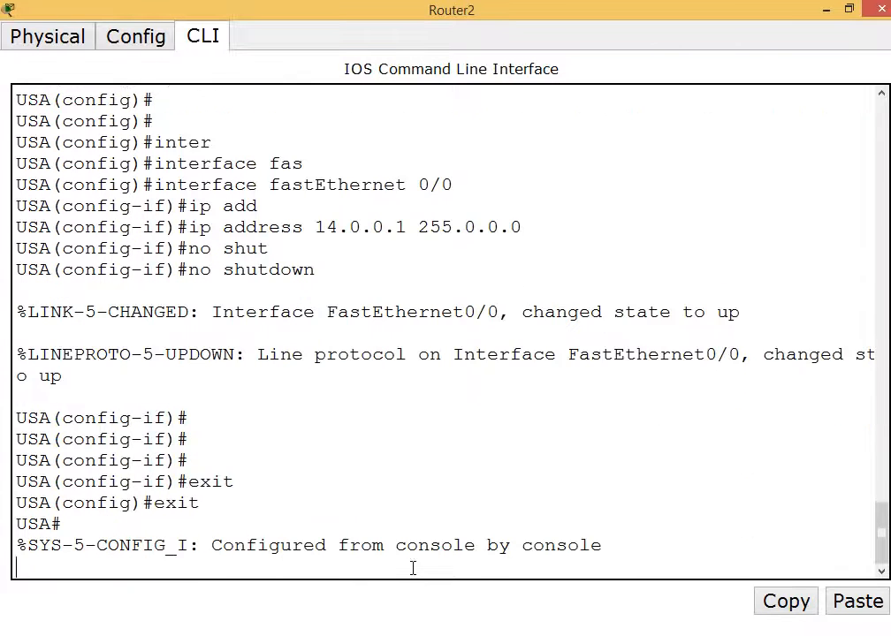
text(wr)
key(Return)
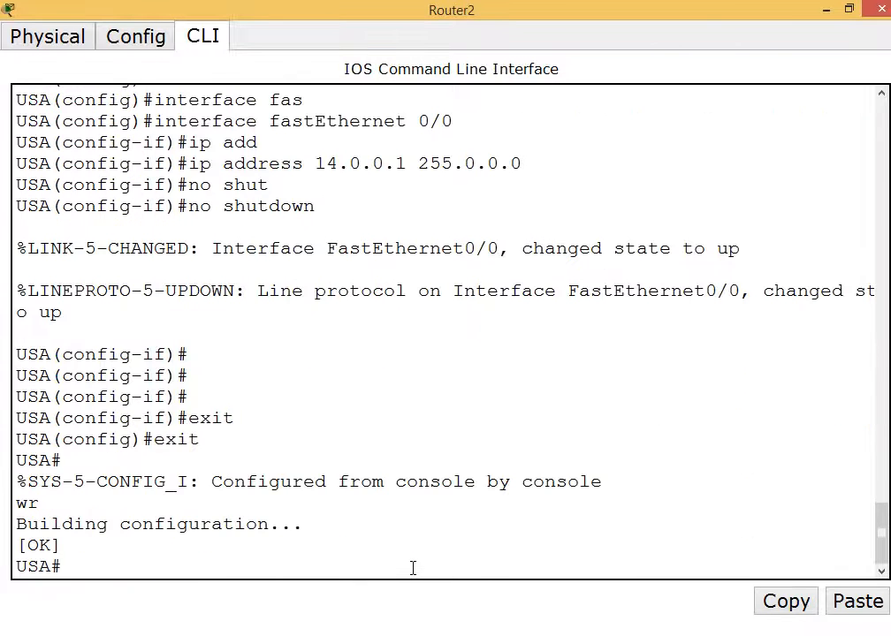
click(881, 8)
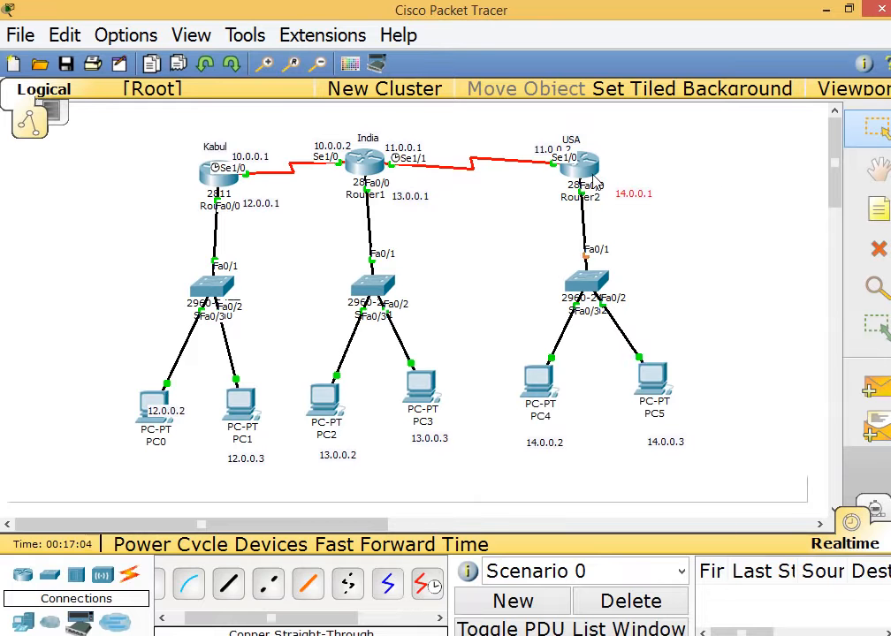
Open PC0's IP Configuration and fill in its 12.0.0.x address with the default mask.
click(156, 399)
click(248, 69)
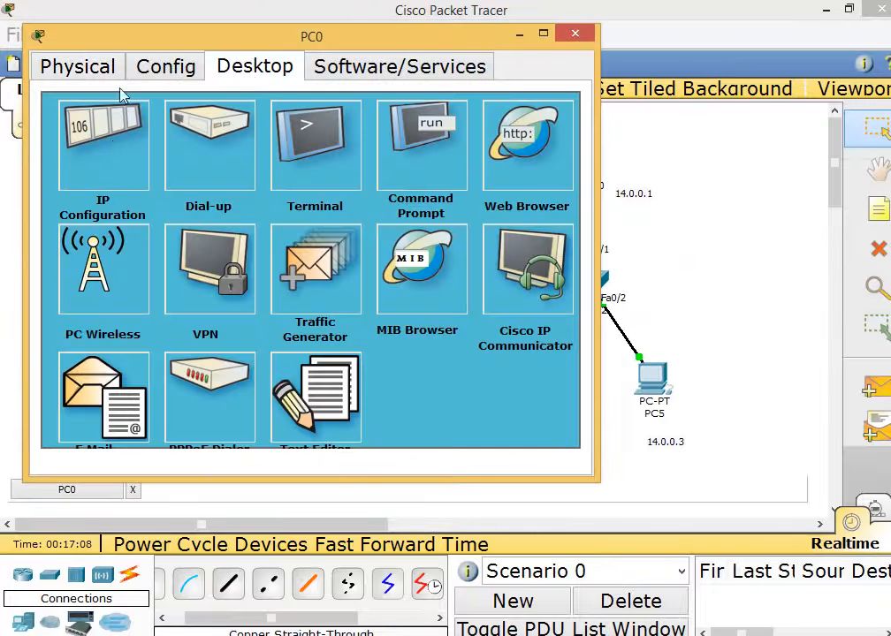
click(113, 148)
drag(235, 36, 476, 66)
click(457, 258)
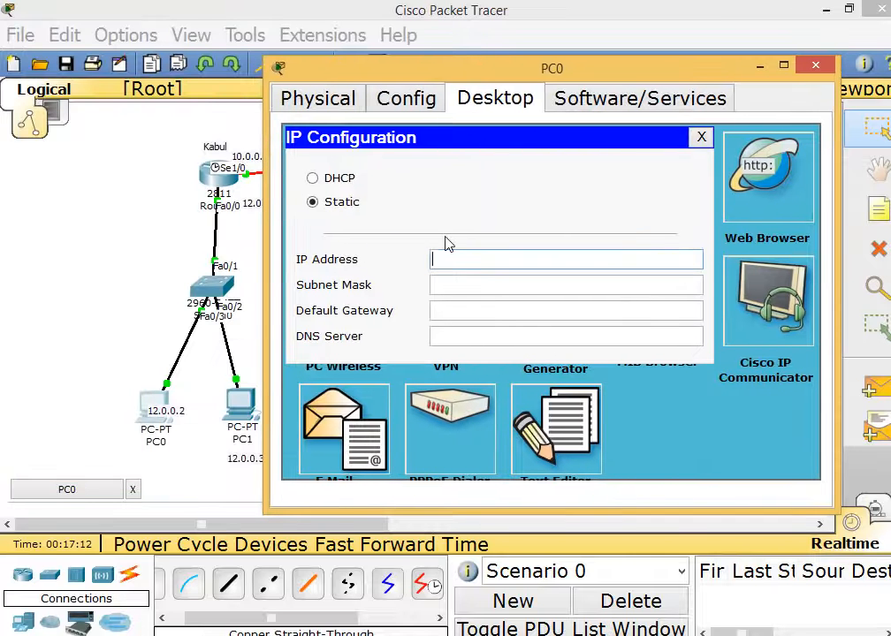
text(12.0.0.2)
key(Tab)
key(Tab)
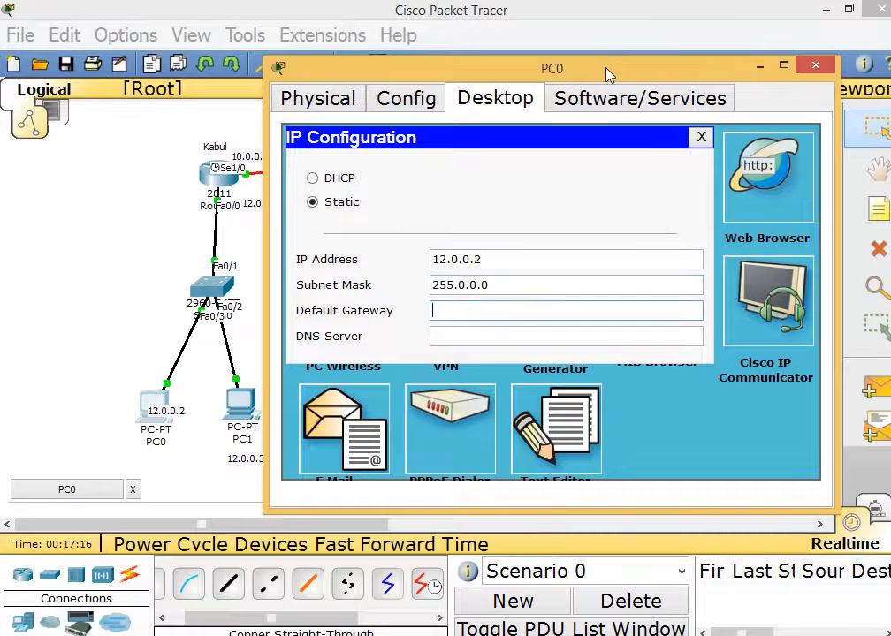
Enter default gateway 12.0.0.1 on PC0, close its window, and open PC1.
drag(609, 75, 638, 177)
click(199, 181)
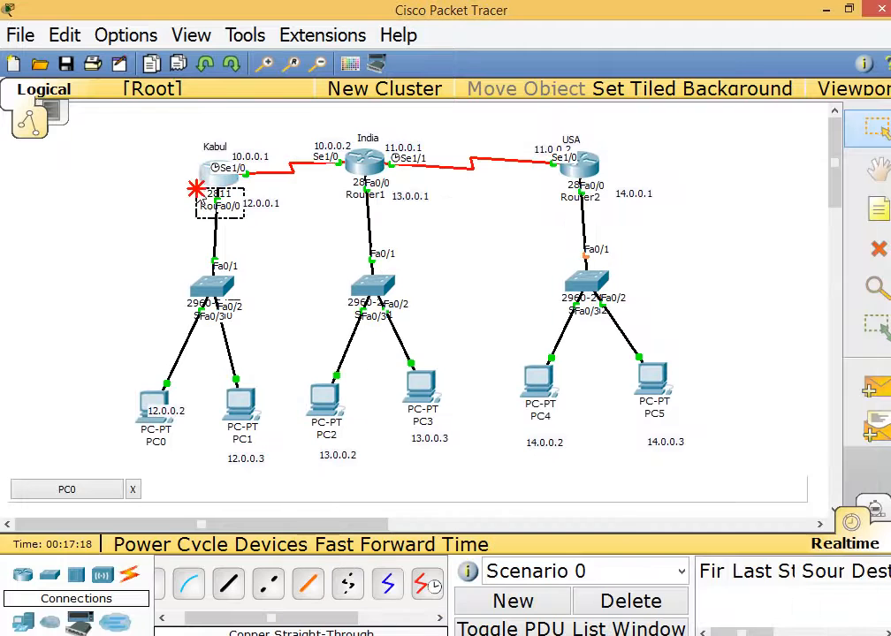
click(455, 635)
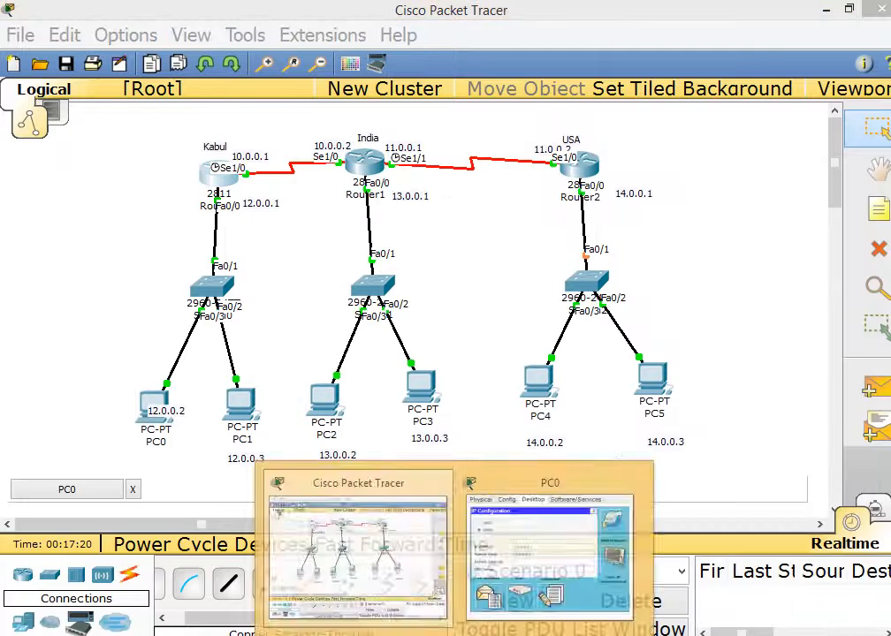
click(550, 548)
click(513, 412)
text(12)
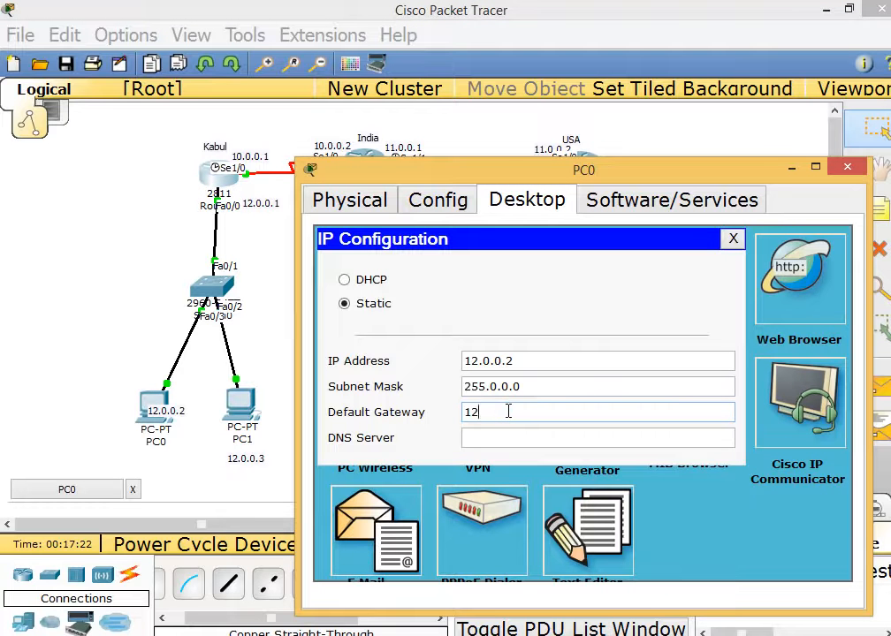
text(.0.0.1)
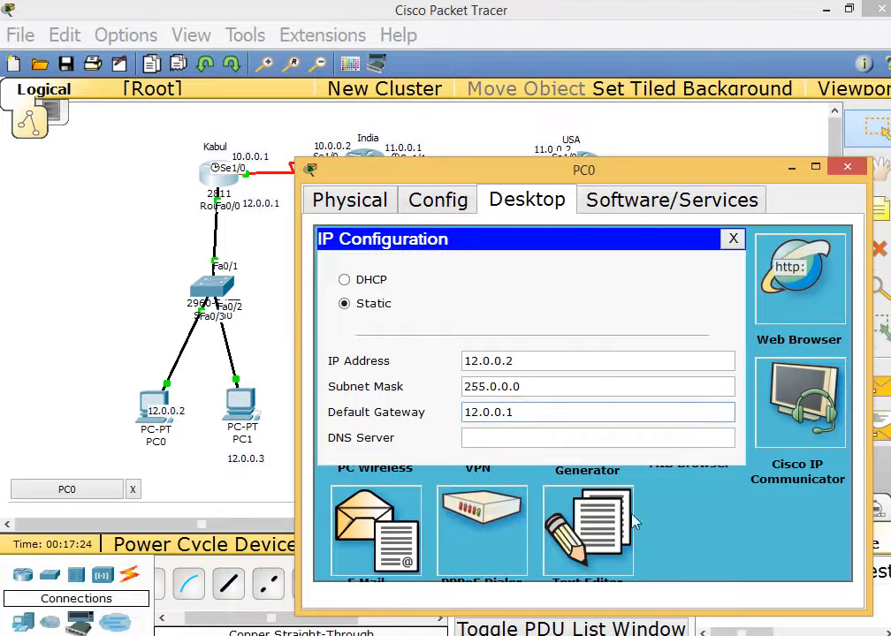
click(847, 167)
click(241, 402)
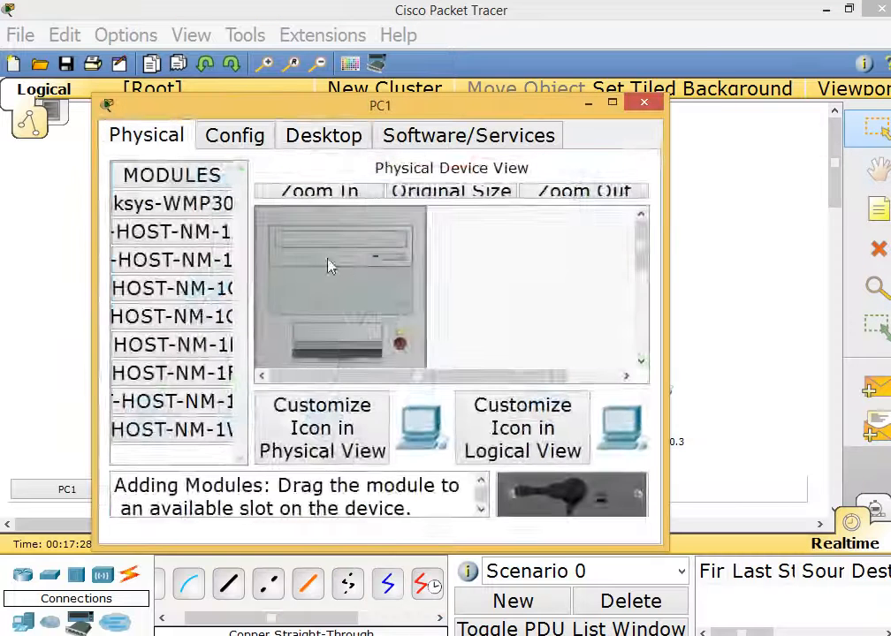
Give PC1 static IP 12.0.0.3, mask 255.0.0.0, gateway 12.0.0.1.
click(320, 142)
click(197, 232)
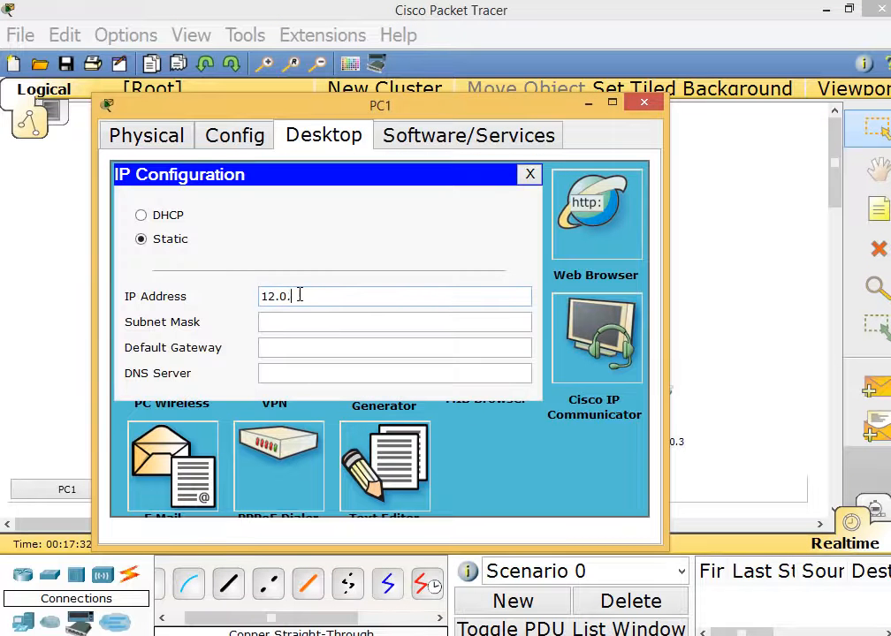
click(301, 295)
text(12.0.0.3)
key(Tab)
key(Tab)
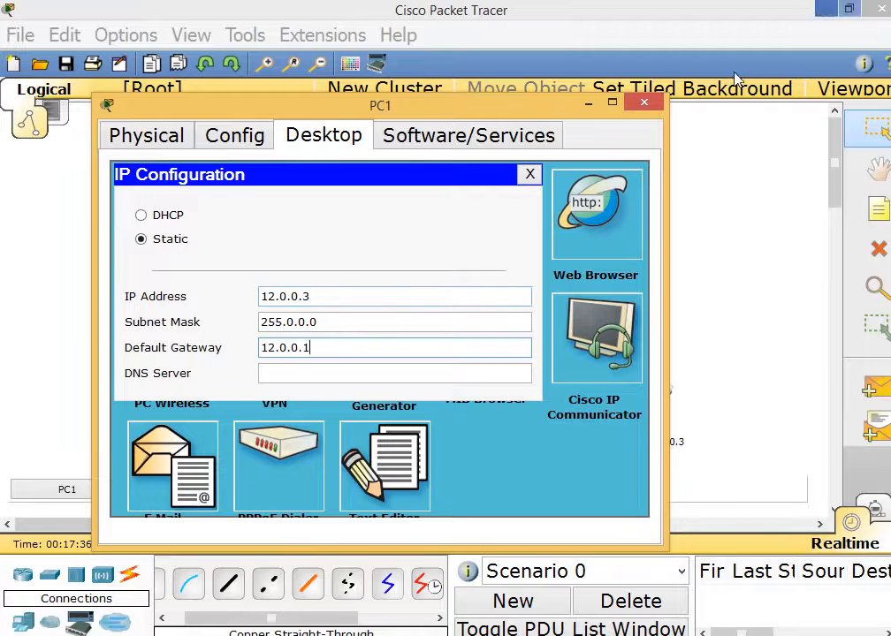
click(643, 105)
Give PC2 static IP 13.0.0.2, mask 255.0.0.0, gateway 13.0.0.1.
click(325, 400)
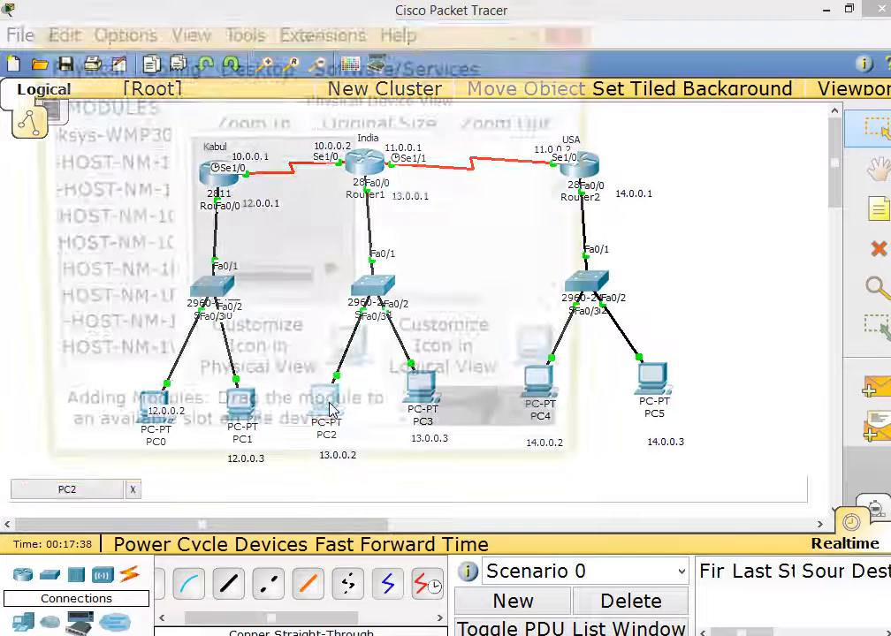
click(255, 66)
click(148, 151)
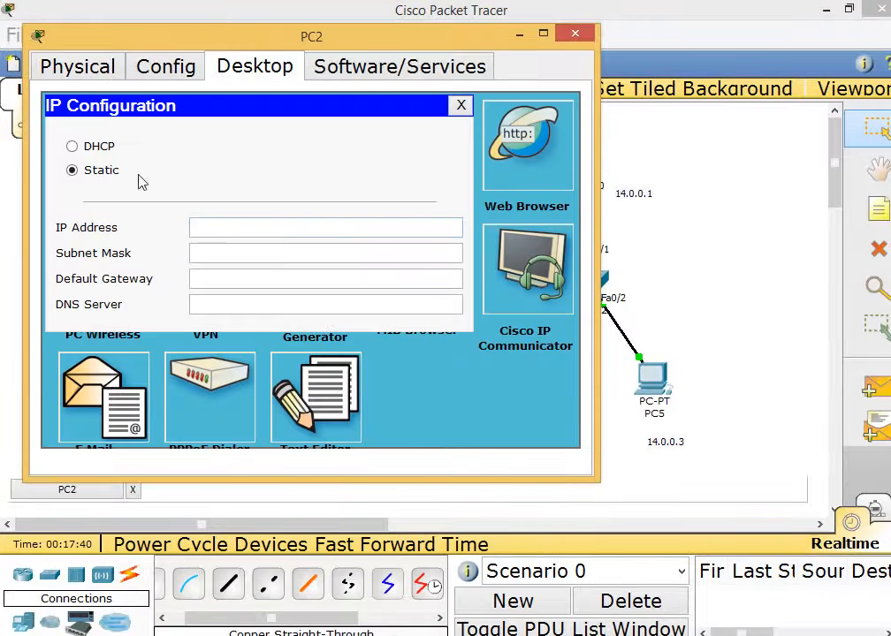
click(227, 227)
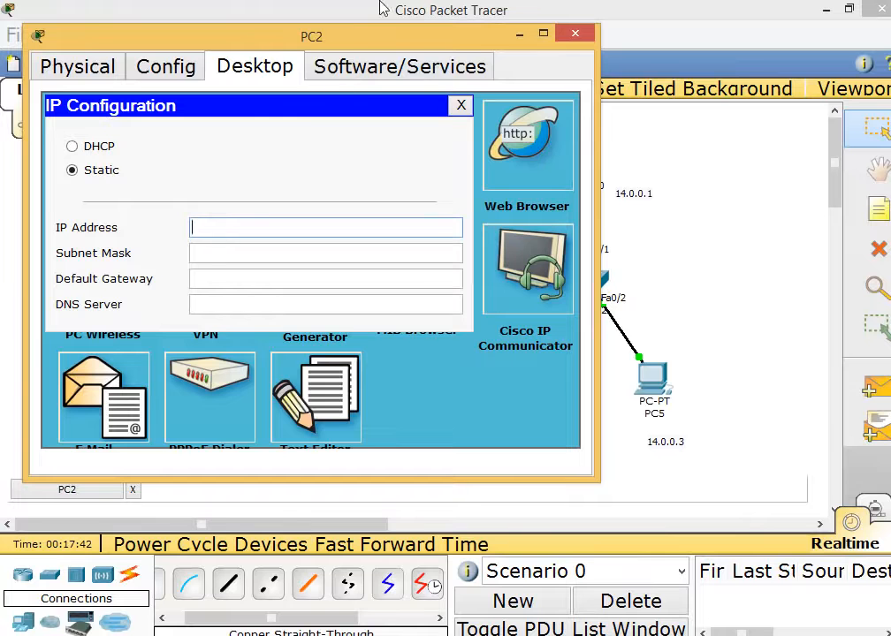
drag(357, 40, 530, 74)
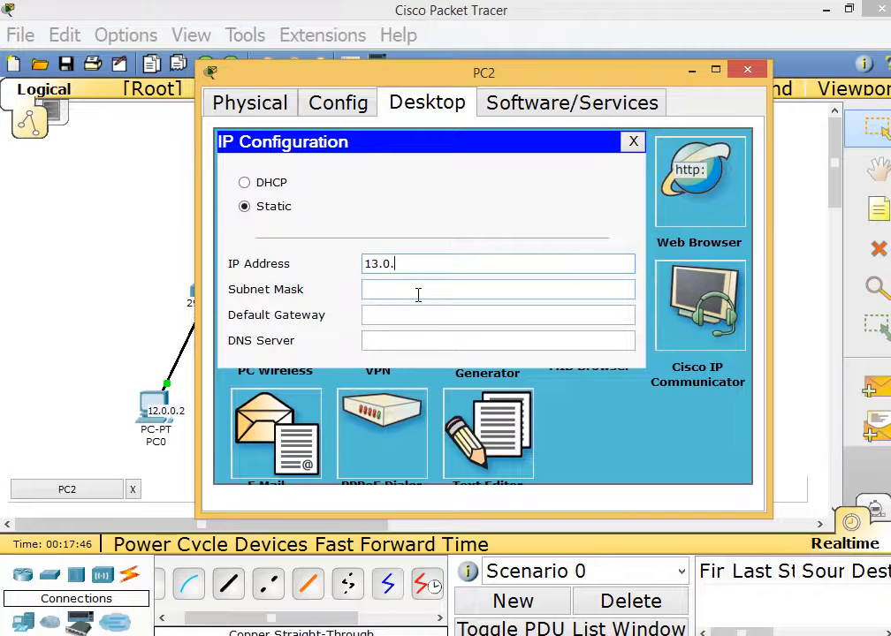
key(Tab)
key(Tab)
text(1)
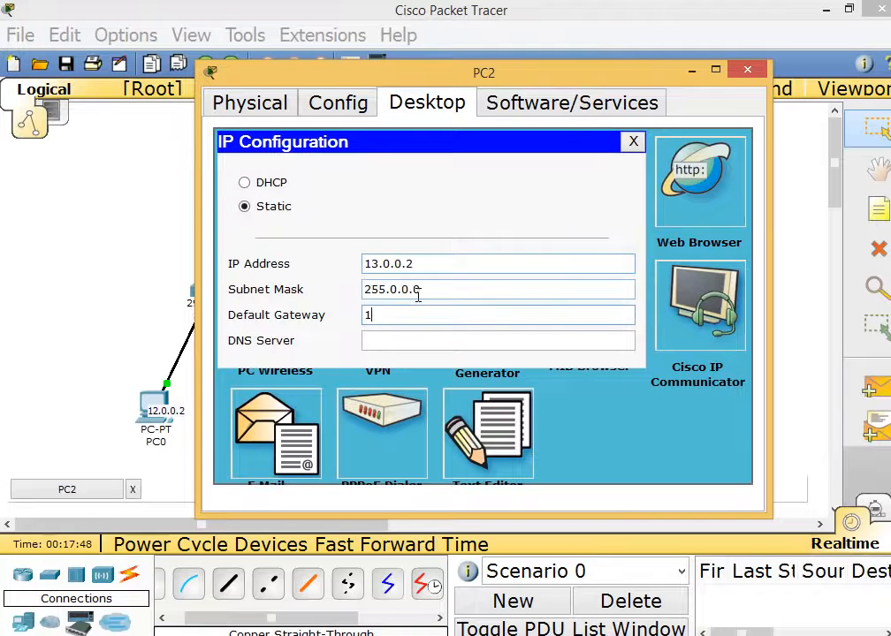
text(3.0.0.1)
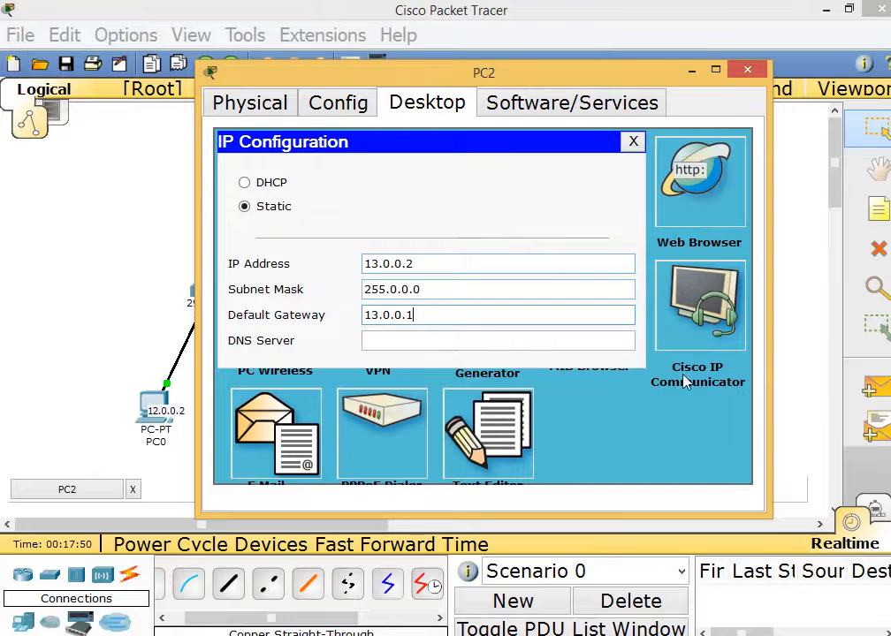
click(732, 79)
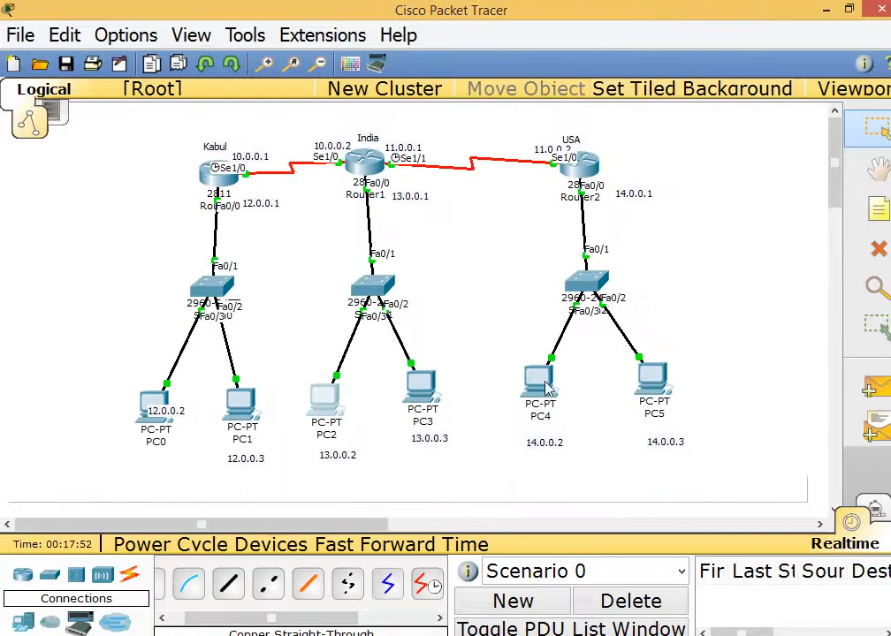
Give PC3 static IP 13.0.0.3, mask 255.0.0.0, gateway 13.0.0.1.
click(423, 392)
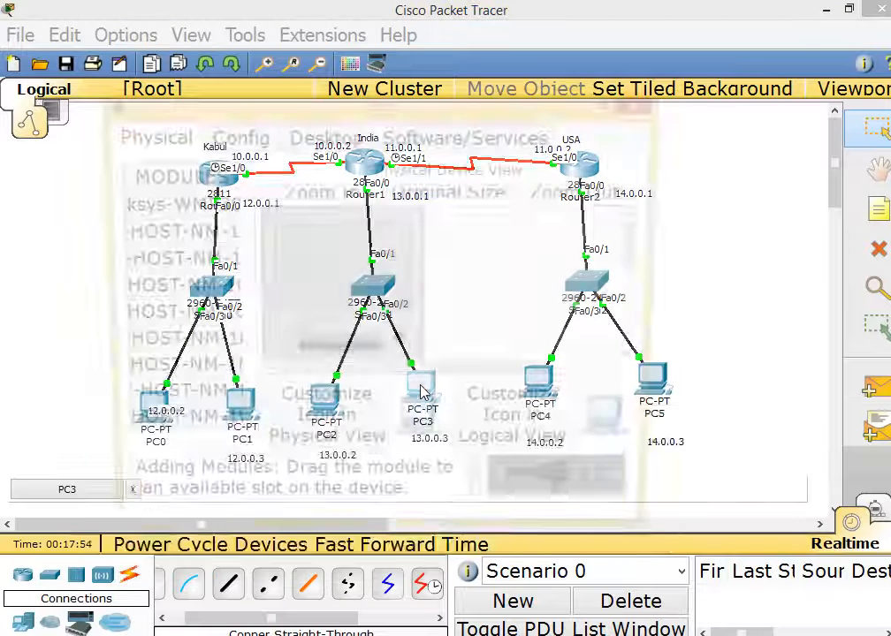
click(324, 137)
click(173, 212)
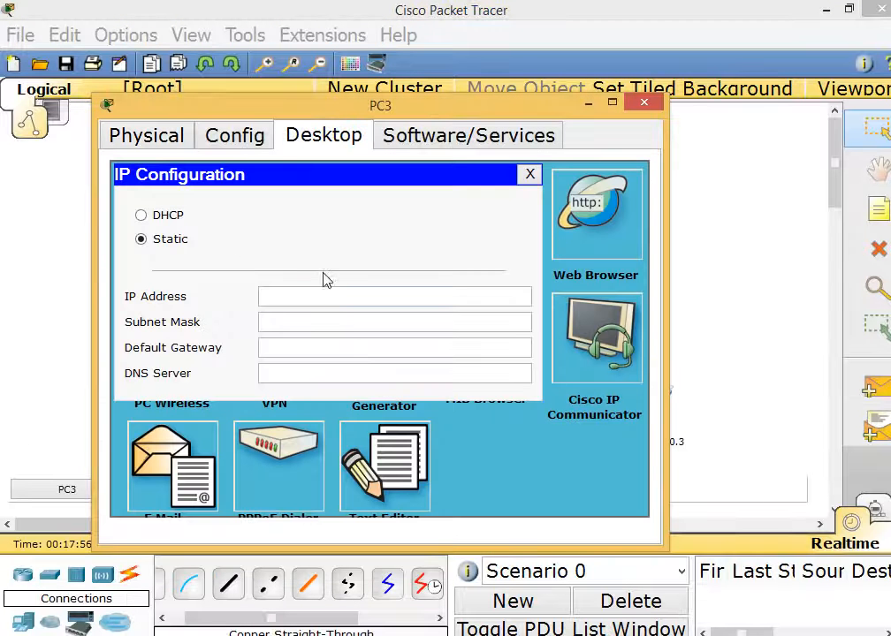
click(307, 297)
text(13.)
key(Tab)
key(Tab)
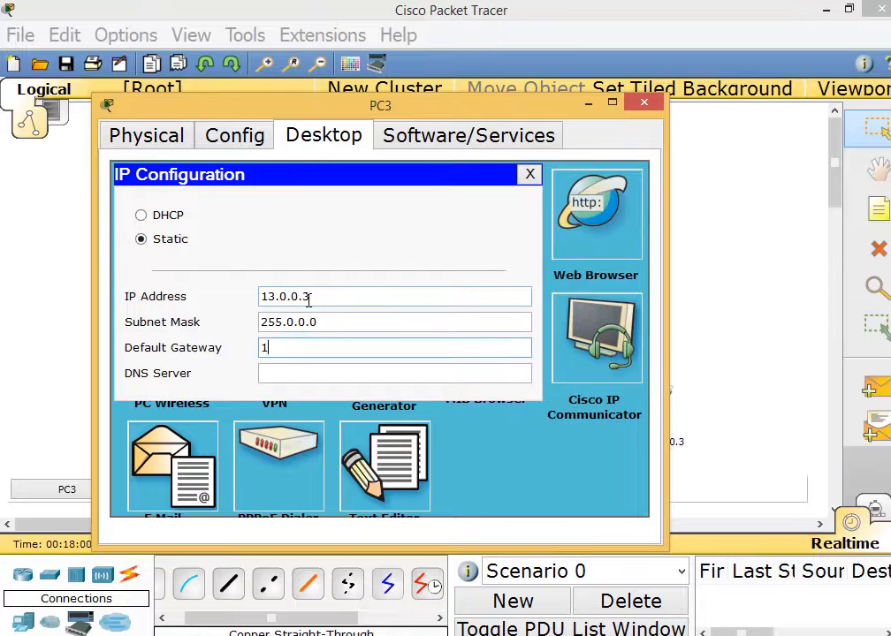
text(13.0.0.1)
click(644, 103)
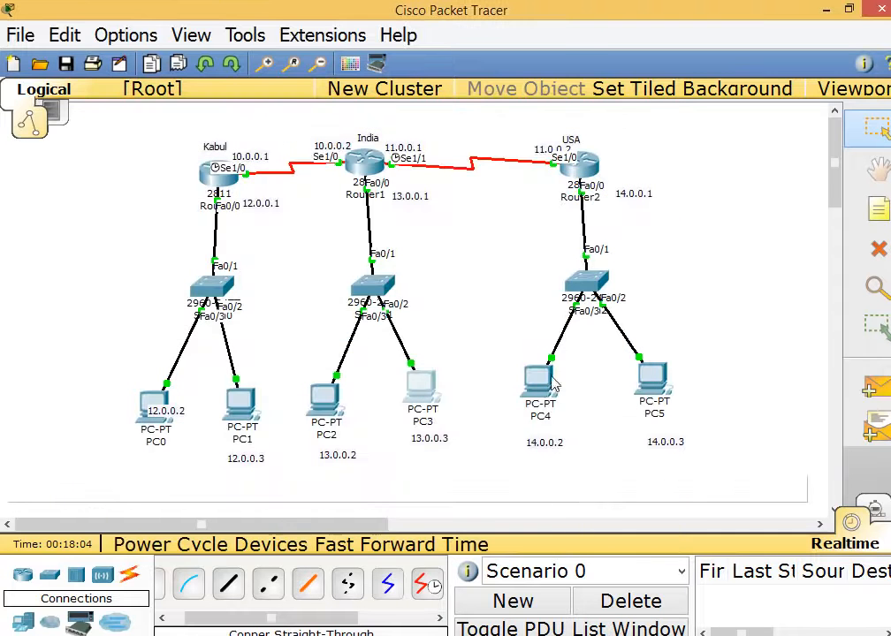
Give PC4 static IP 14.0.0.2, mask 255.0.0.0, gateway 14.0.0.1.
click(550, 382)
click(255, 69)
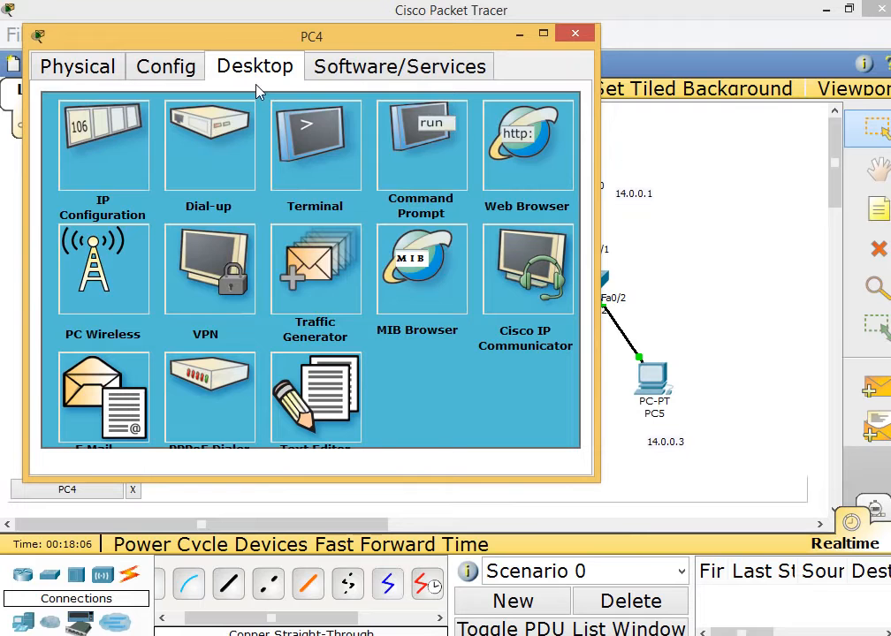
click(99, 168)
click(249, 232)
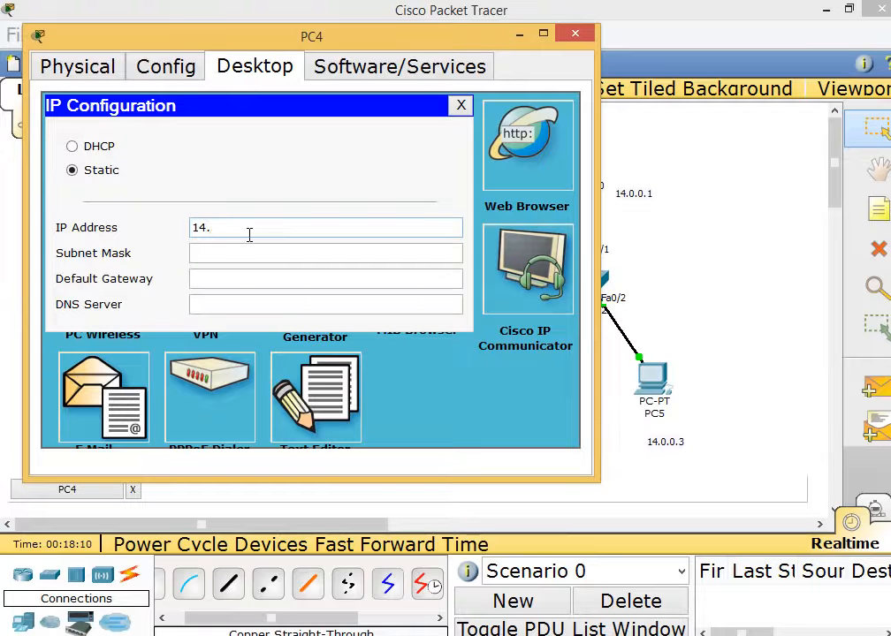
key(Tab)
key(Tab)
text(1)
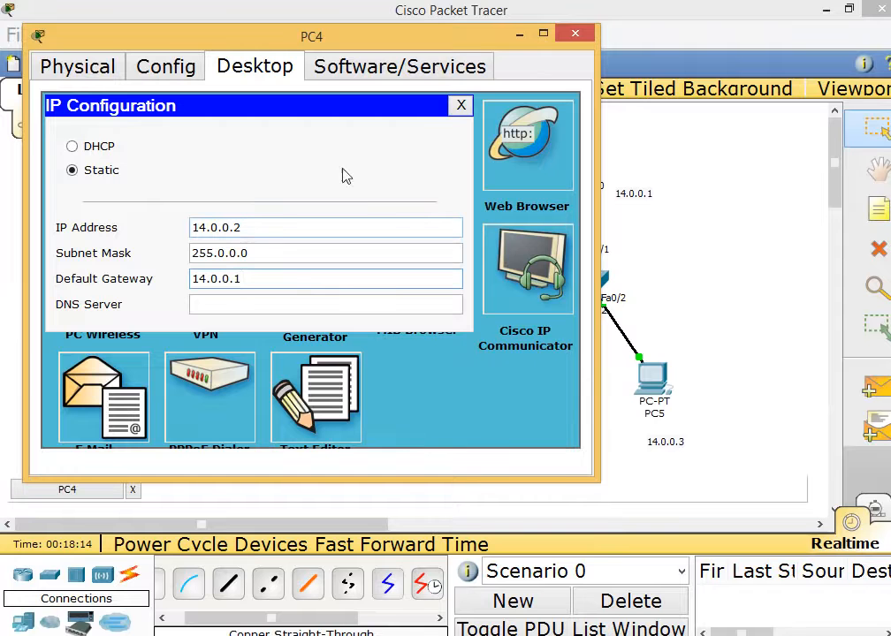
click(576, 34)
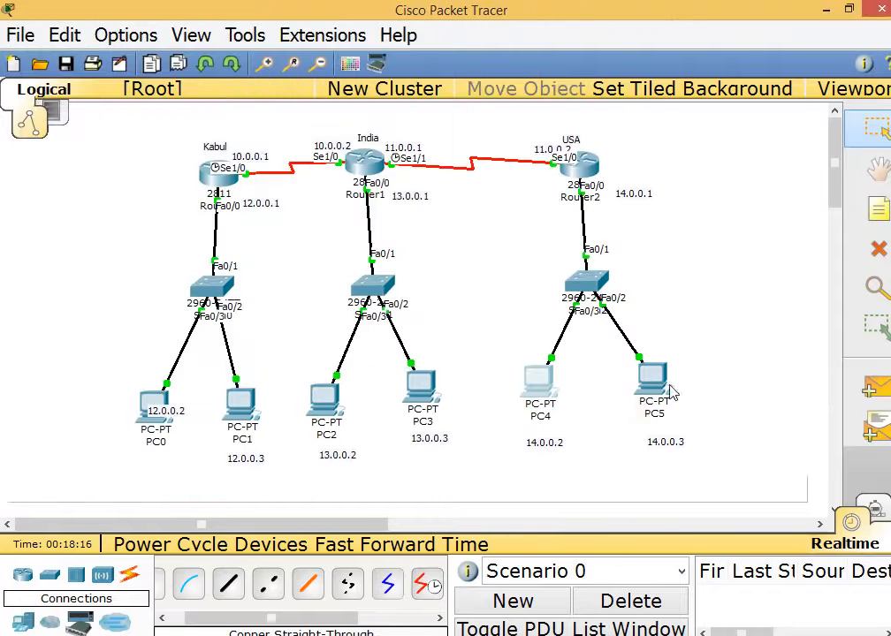
Give PC5 static IP 14.0.0.3, mask 255.0.0.0, gateway 14.0.0.1.
click(654, 380)
click(333, 145)
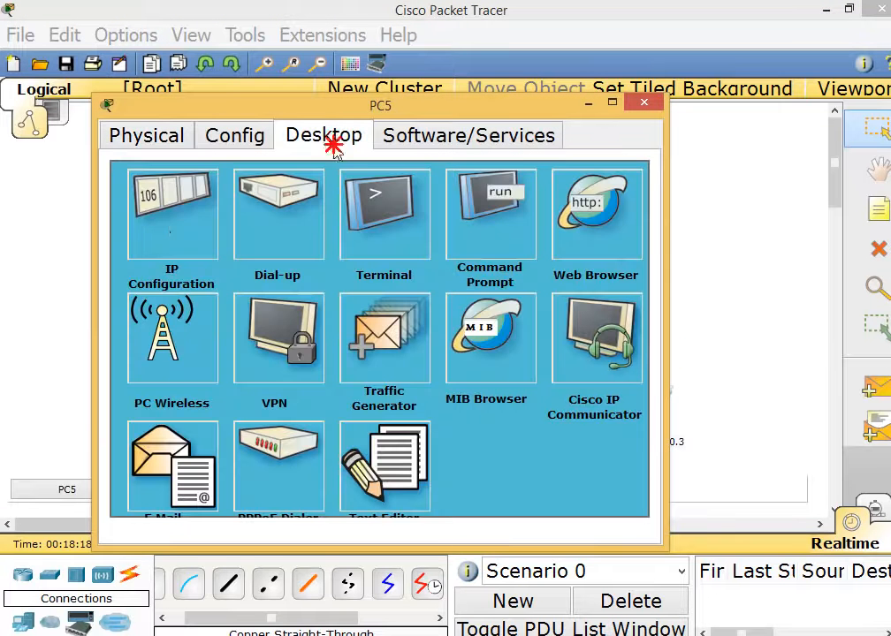
click(150, 221)
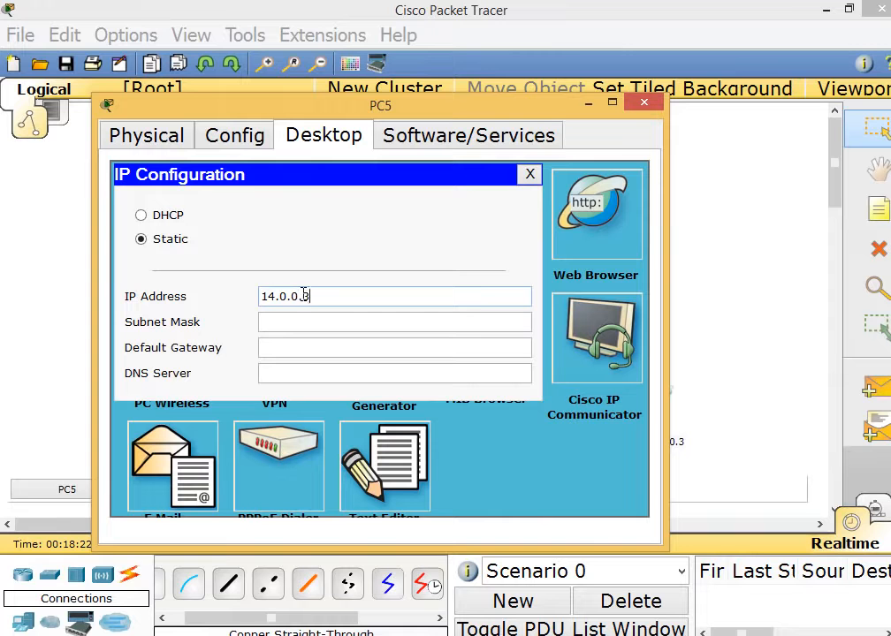
key(Tab)
key(Tab)
text(14.0)
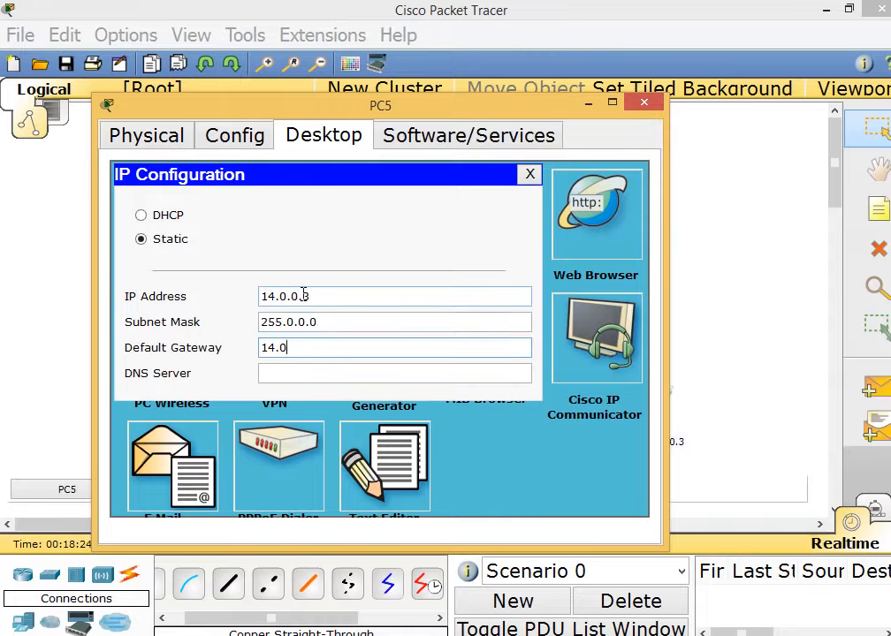
click(645, 104)
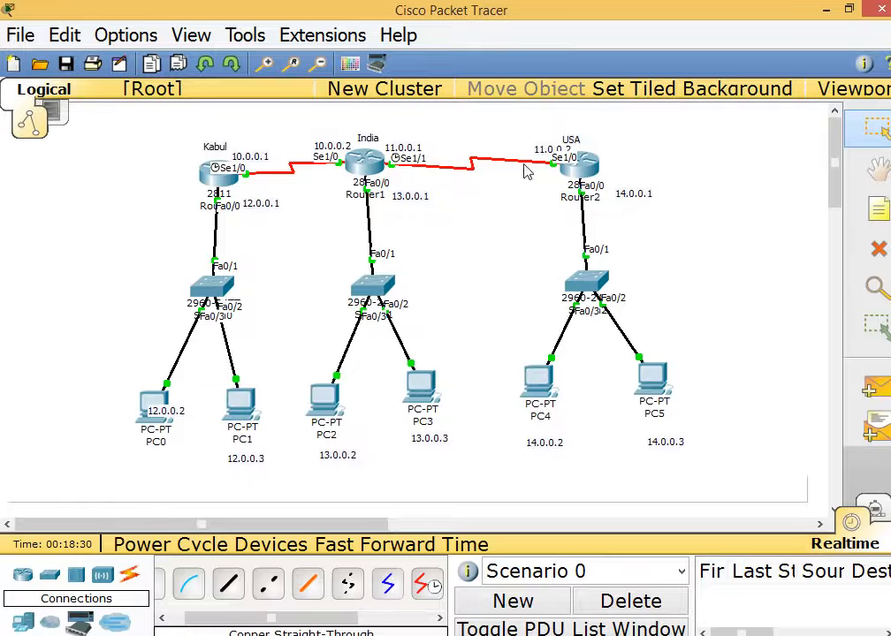
Page through Kabul's show running-config, confirming Fa0/0 at 12.0.0.1 and Serial1/0 at 10.0.0.1, then close it.
drag(157, 146, 718, 479)
click(732, 403)
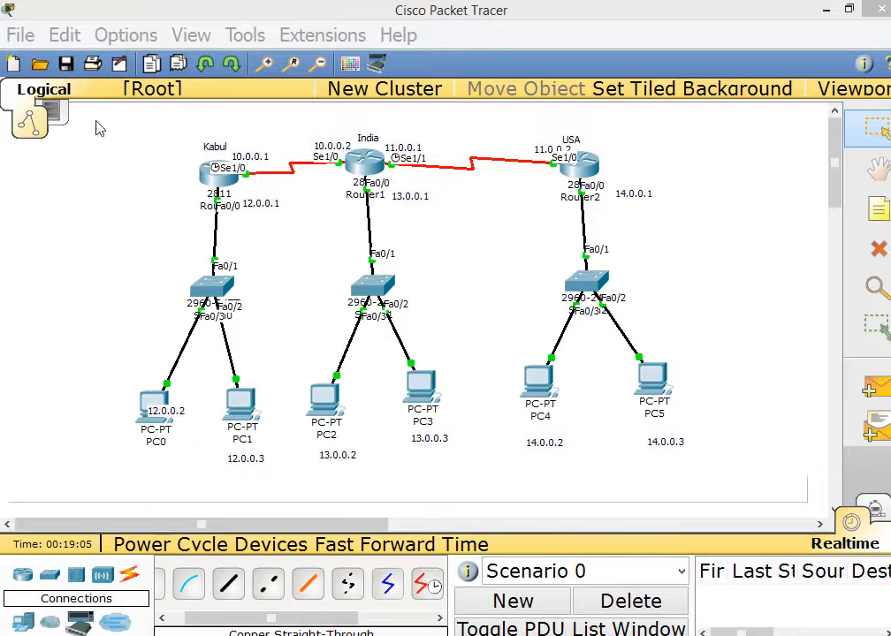
click(217, 172)
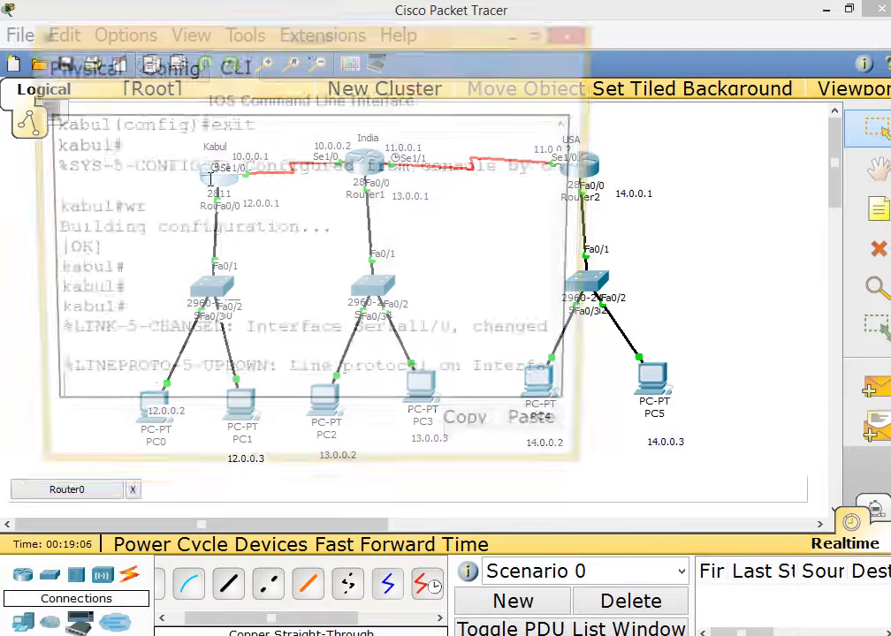
double_click(309, 40)
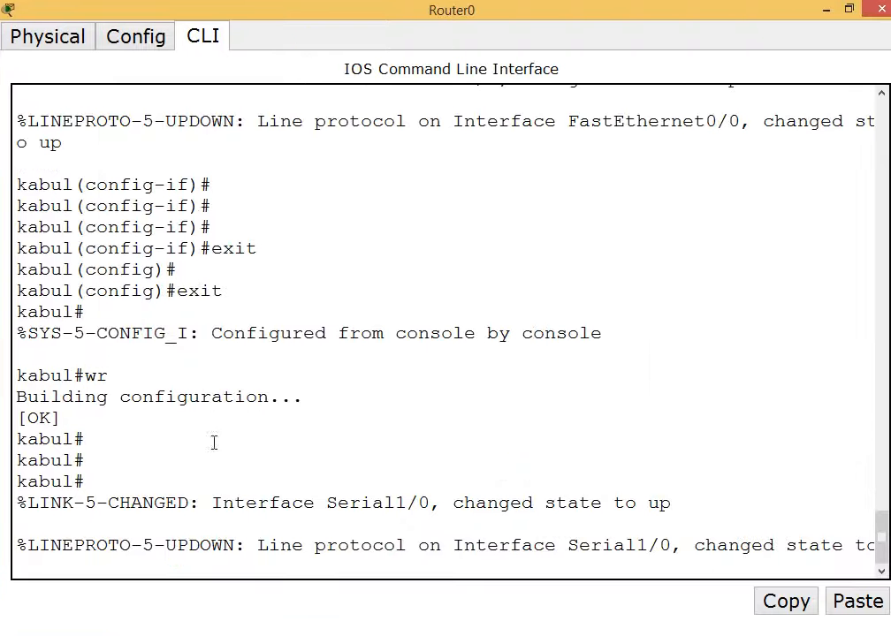
key(Return)
key(Return)
key(Return)
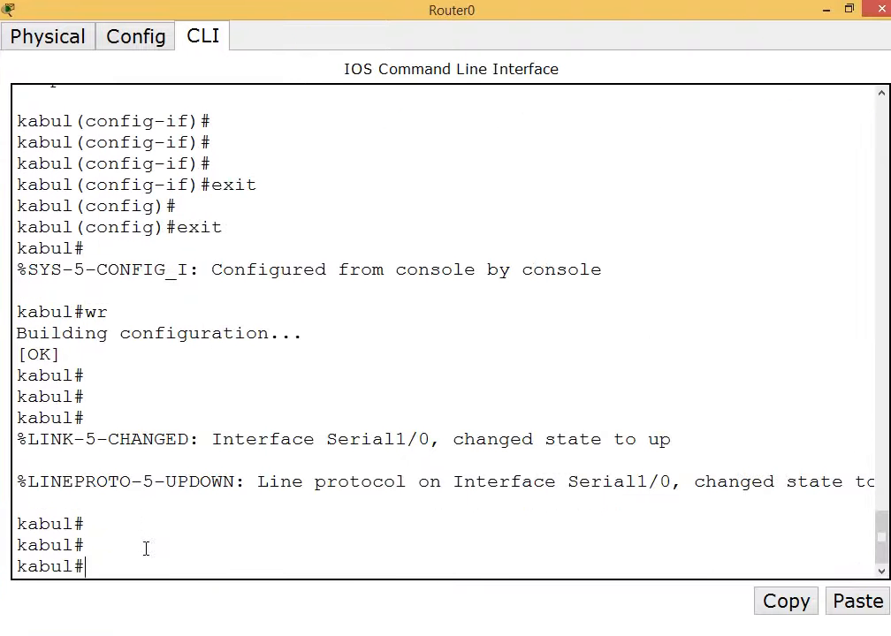
text(show runn)
key(Tab)
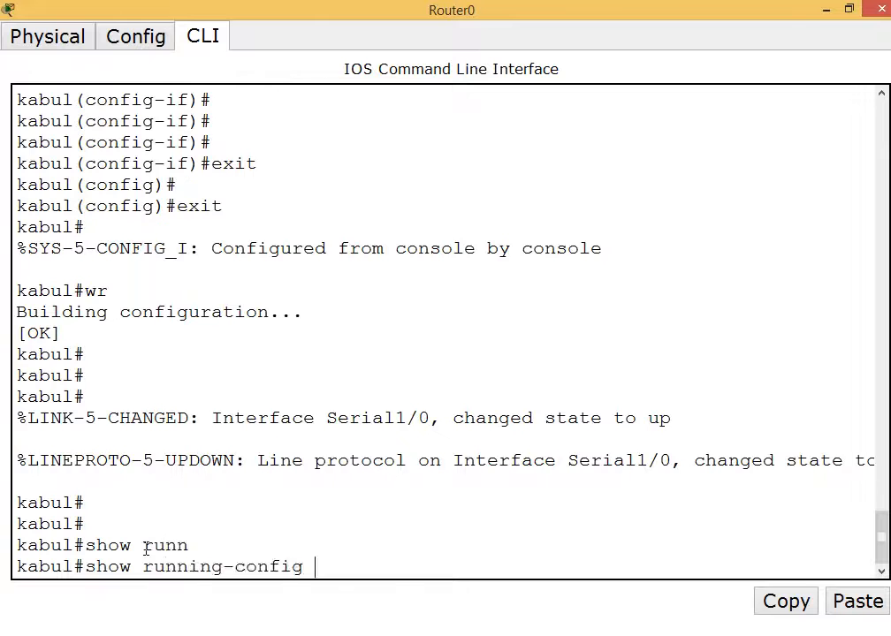
key(Return)
key(Return)
key(Return)
key(Return)
key(Return)
key(Return)
key(Return)
key(Return)
key(Return)
key(Return)
key(Return)
key(Return)
key(Return)
key(Return)
key(Return)
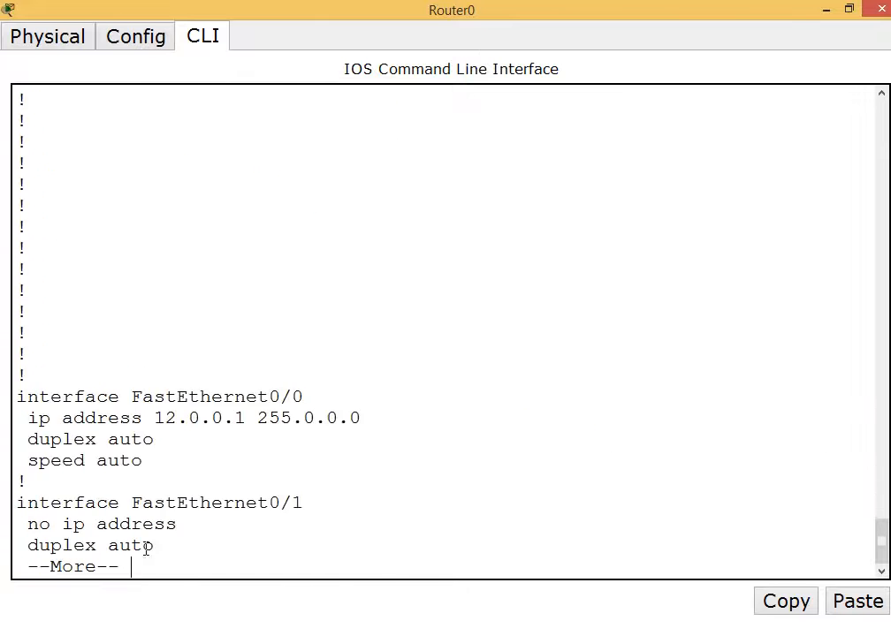
key(Return)
key(Return)
key(Return)
key(Return)
key(Return)
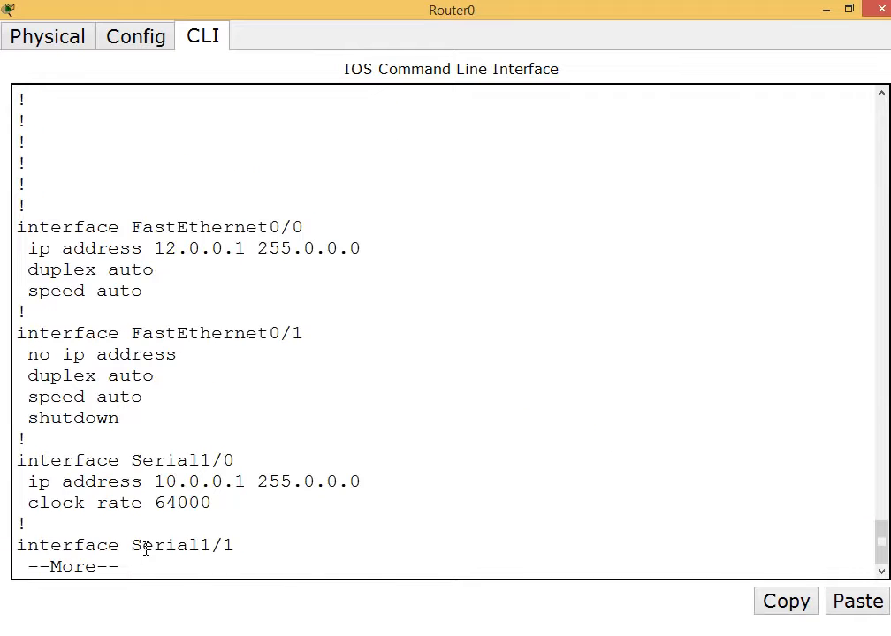
key(Return)
key(Return)
key(Return)
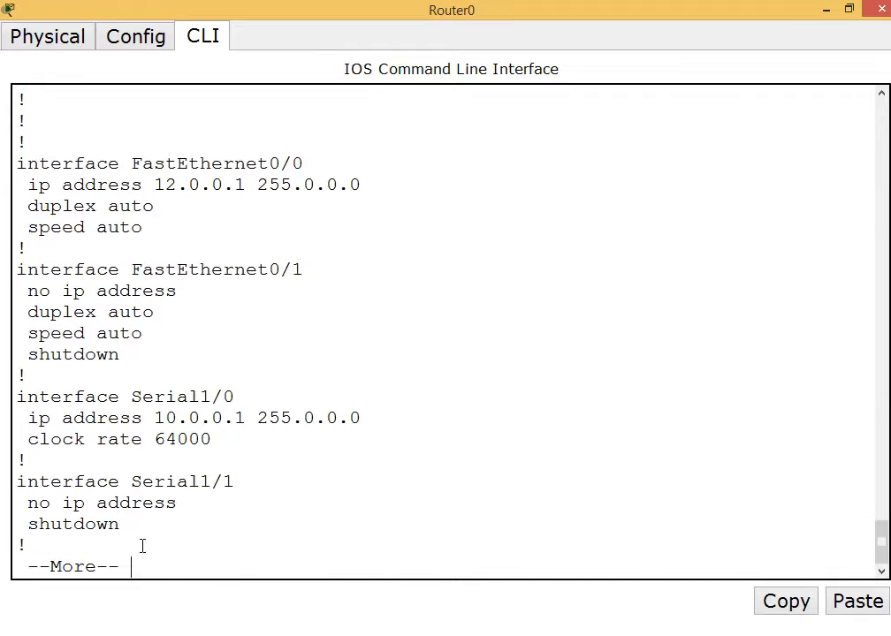
key(Return)
key(Return)
key(Return)
key(Return)
key(Return)
key(Return)
key(Return)
key(Return)
key(Return)
key(Return)
key(Return)
key(Return)
key(Return)
key(Return)
key(Return)
key(Return)
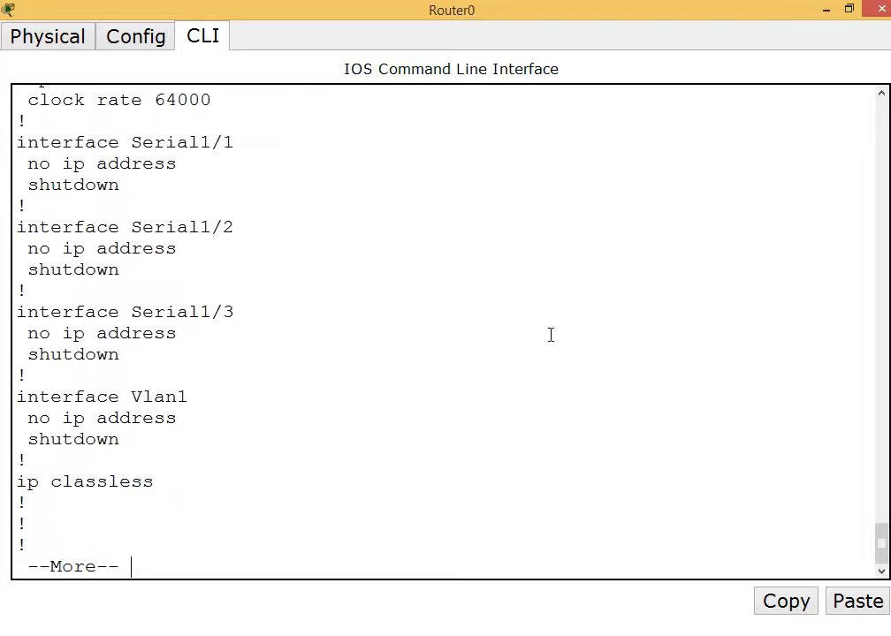
click(882, 10)
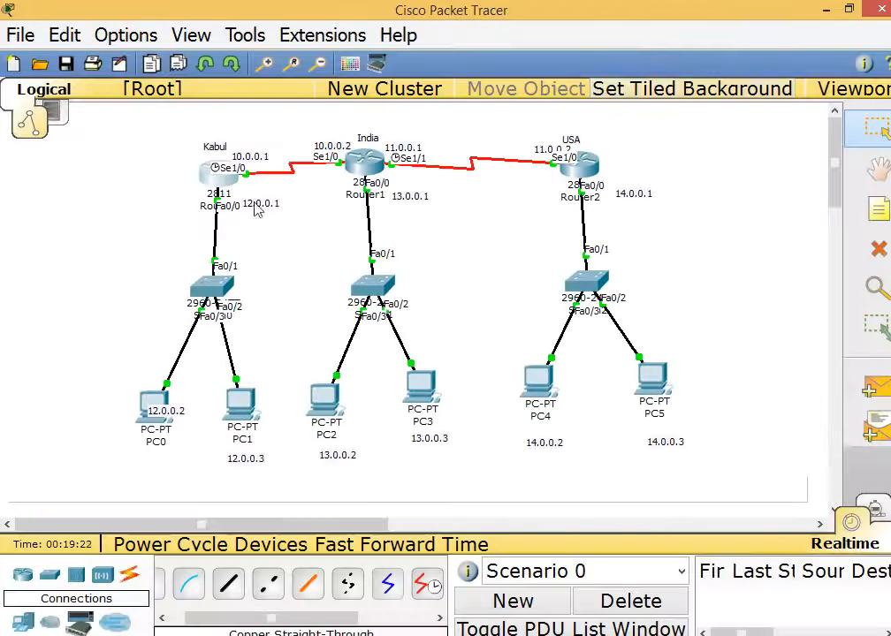
click(232, 174)
key(q)
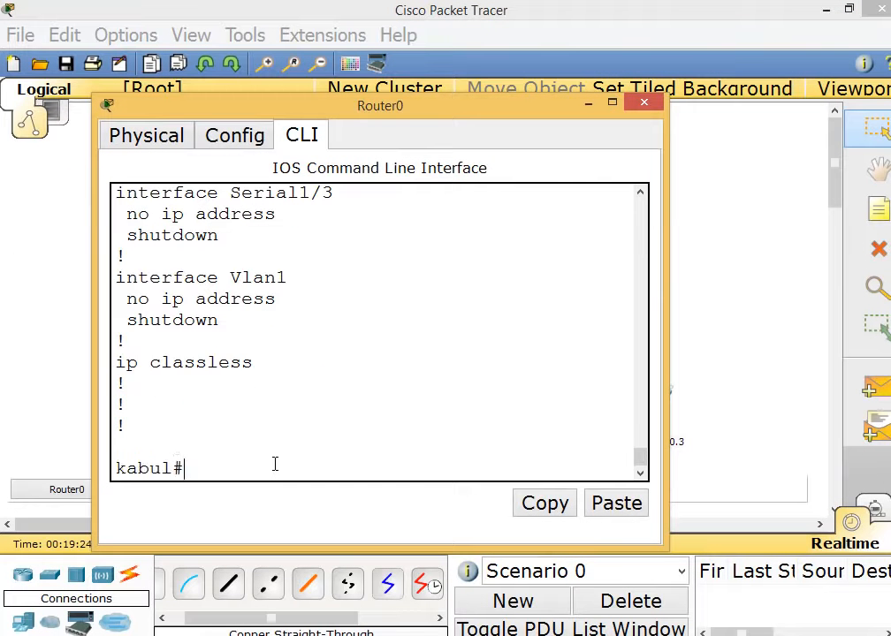
key(Return)
text(show i)
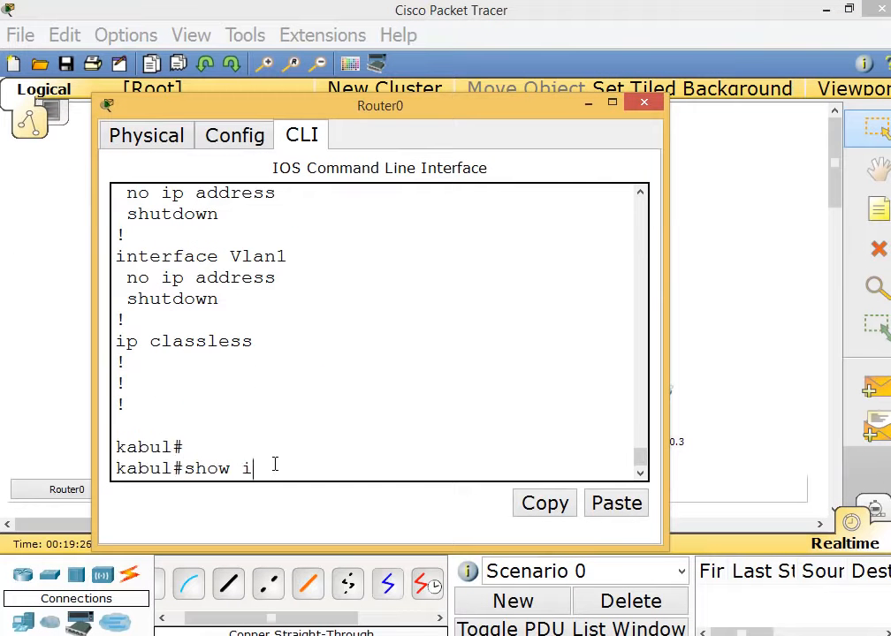
text(p route)
key(Return)
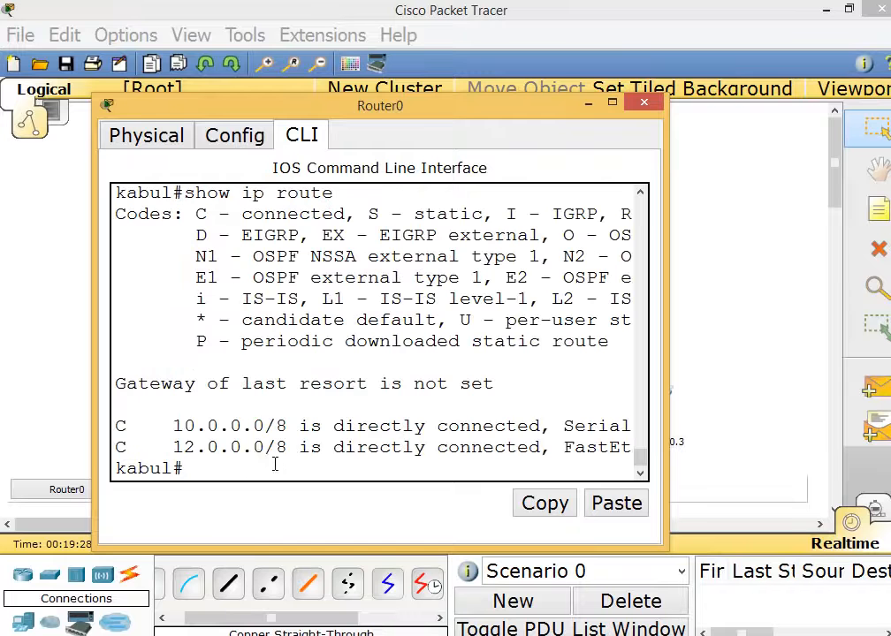
drag(173, 427, 316, 447)
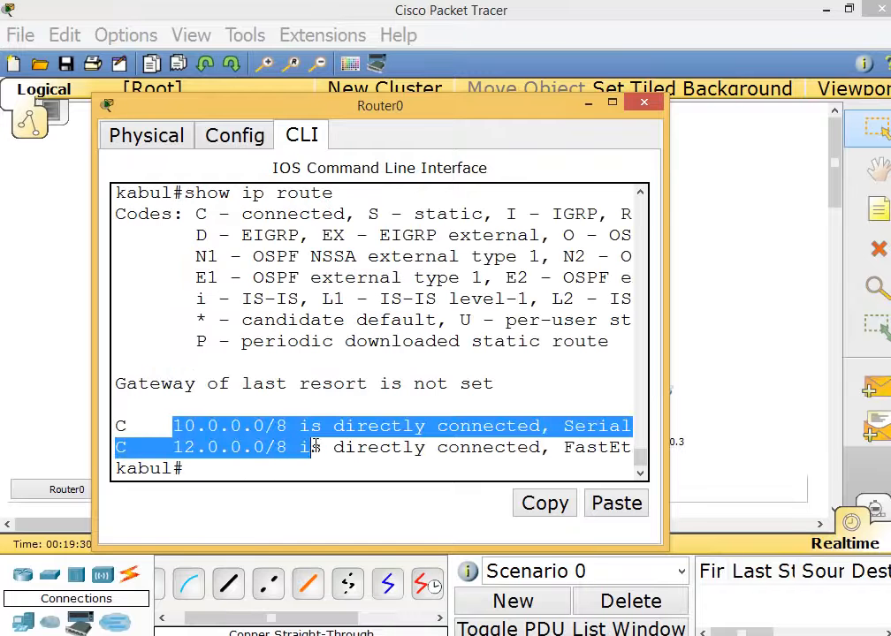
click(646, 105)
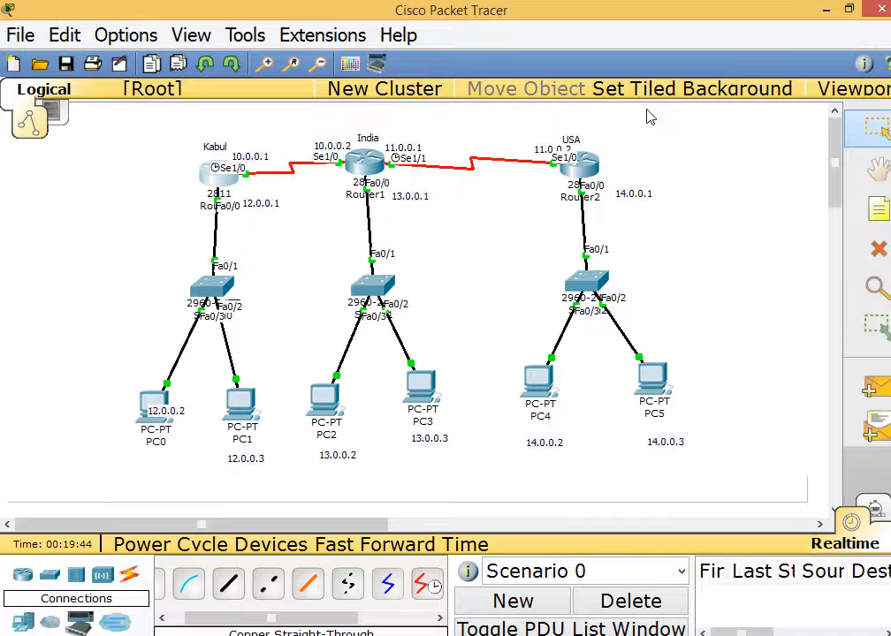
Ping 12.0.0.3 from PC0's command prompt and get replies.
drag(119, 119, 740, 494)
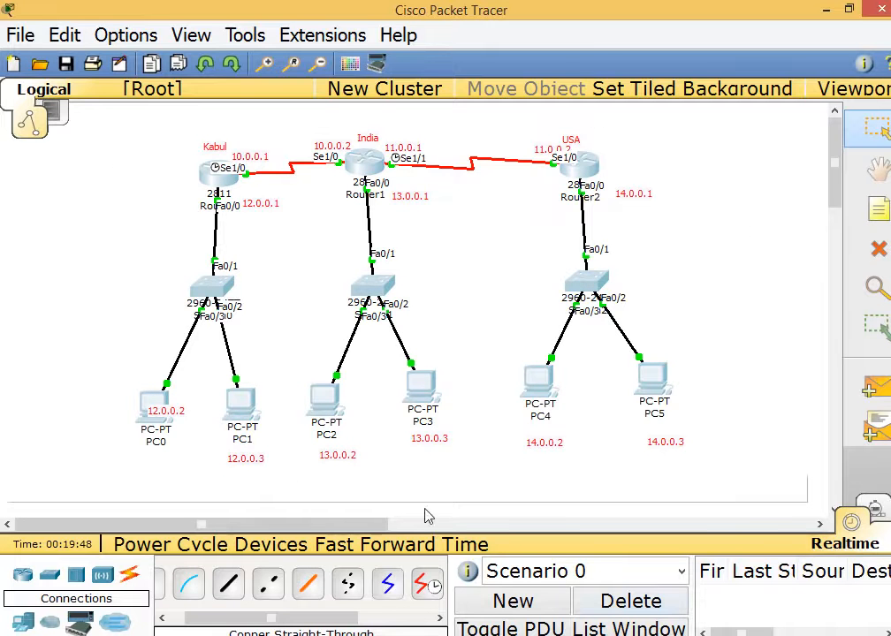
click(159, 405)
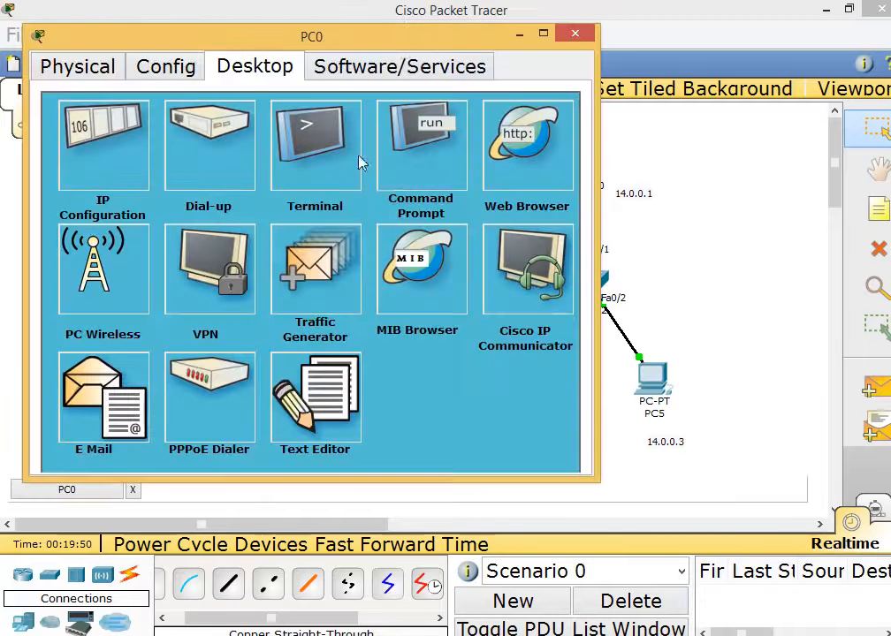
drag(404, 44, 741, 117)
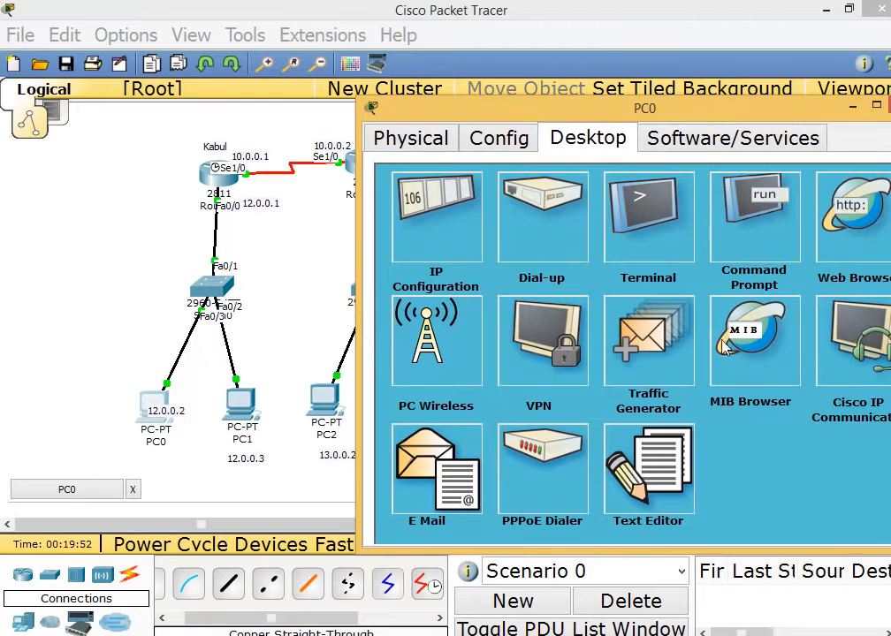
click(781, 229)
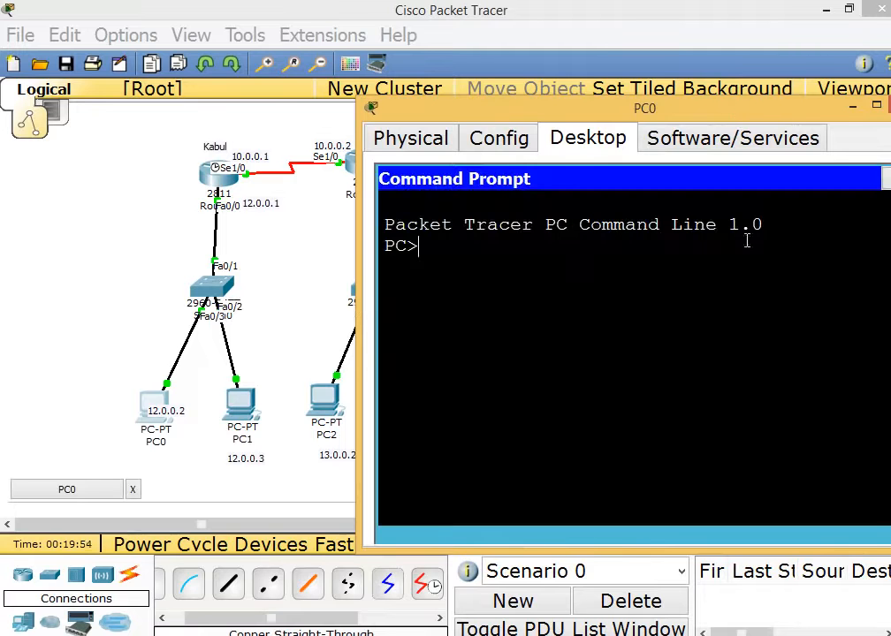
text(ping)
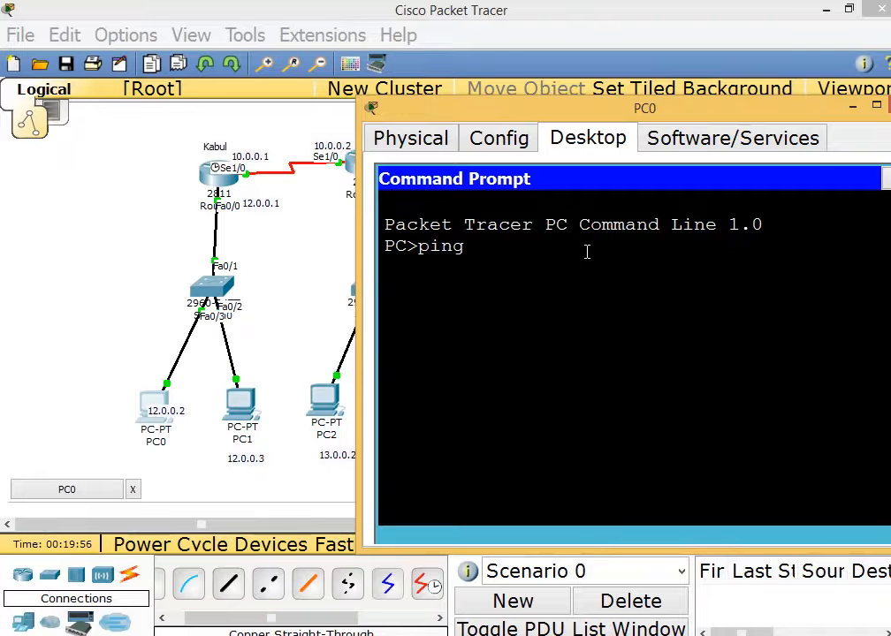
text( 12.0.0.3)
key(Return)
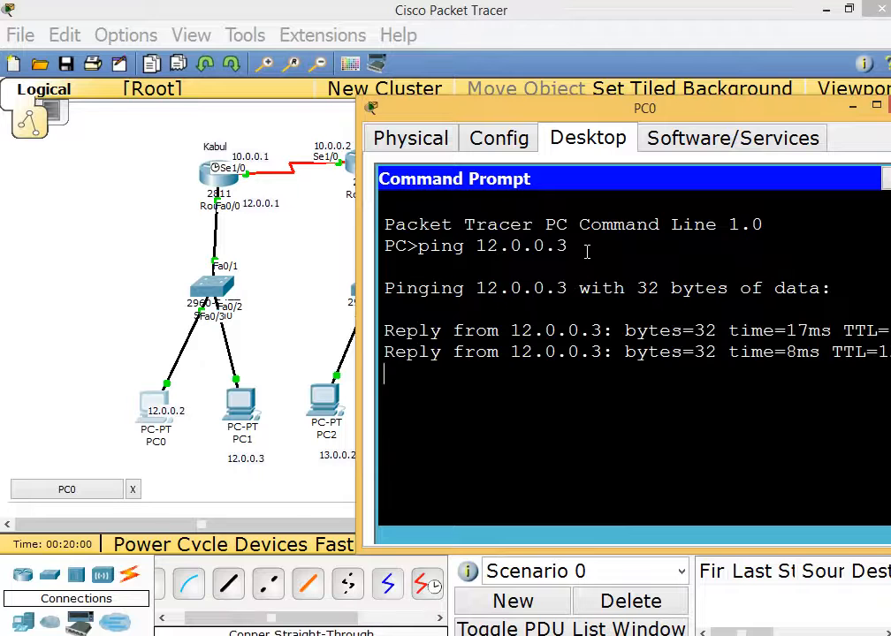
Ping gateway 12.0.0.1 and Kabul's serial 10.0.0.1 from PC0, stopping each with Ctrl+C.
drag(682, 112, 601, 95)
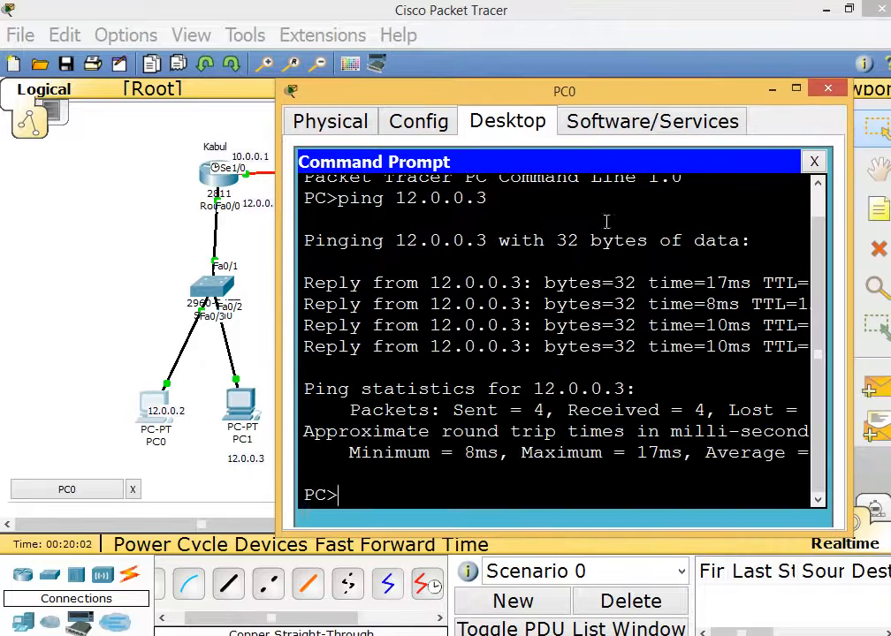
text(ping )
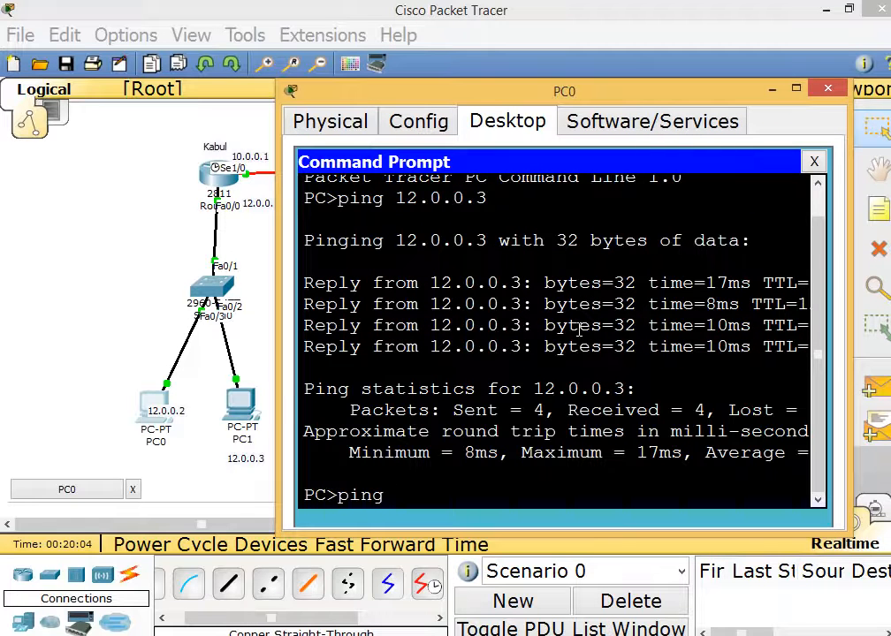
text(12.0.0.1)
key(Return)
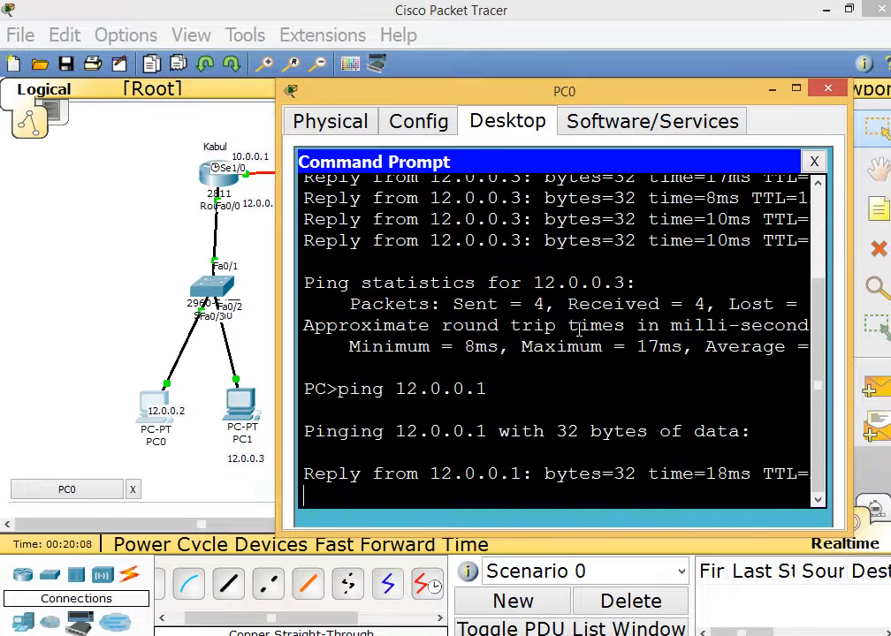
key(ctrl+c)
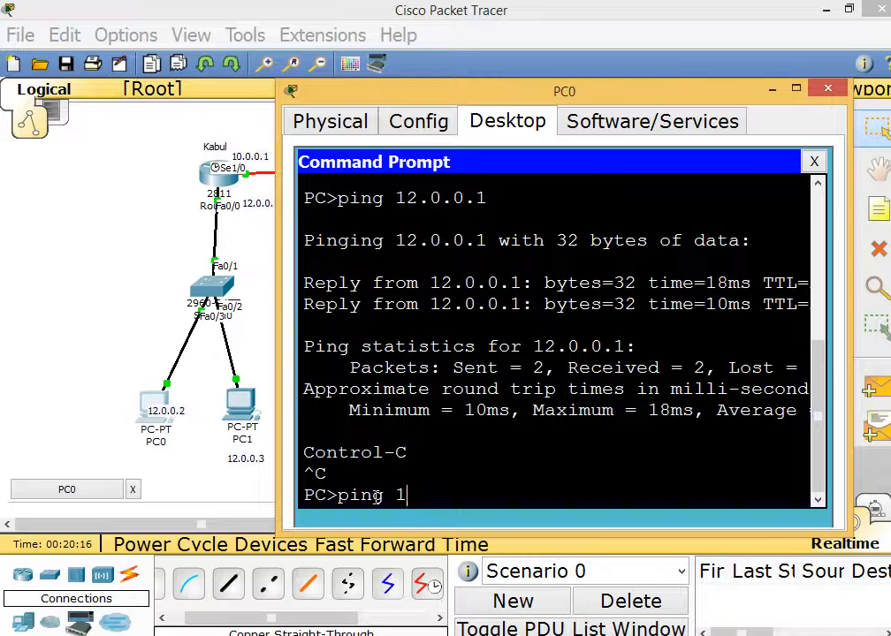
text(0.0.0.1)
key(Return)
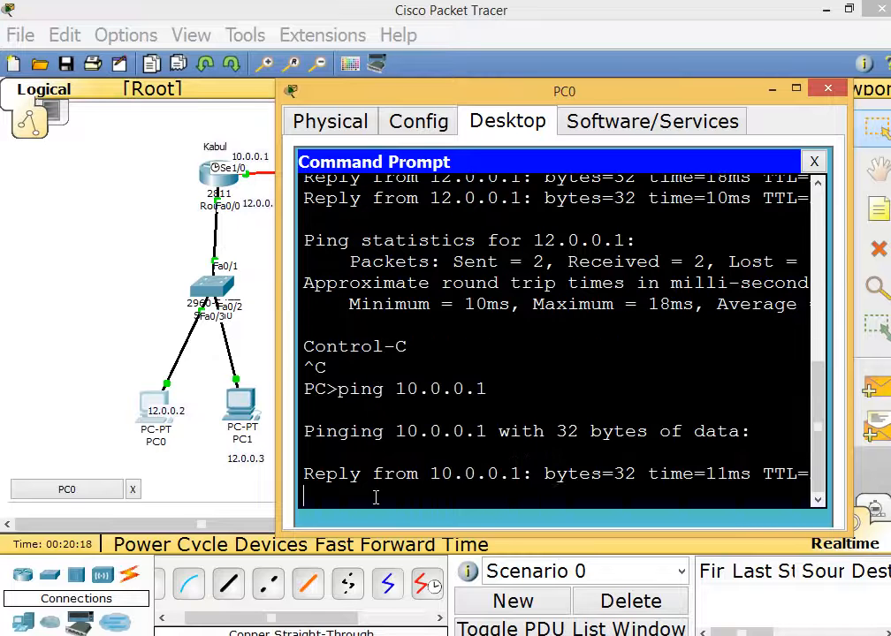
key(ctrl+c)
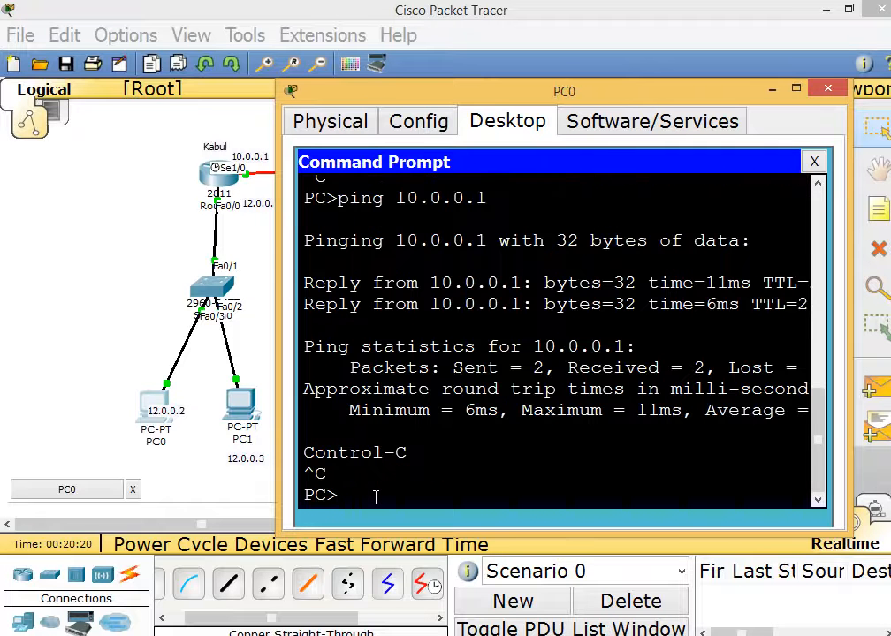
Move PC0's window aside to check the India router, then bring PC0's Command Prompt back to the top.
drag(490, 94, 495, 403)
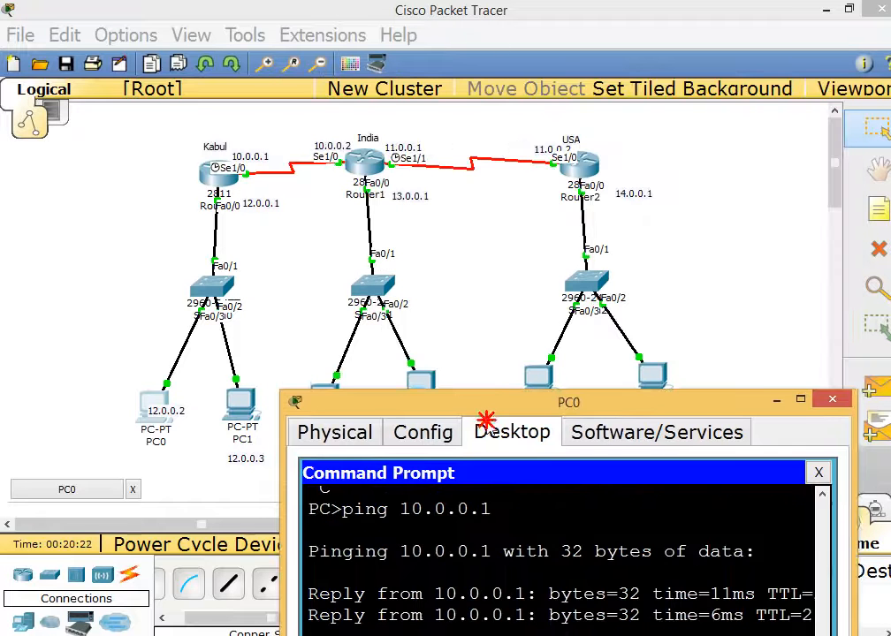
mouse_move(323, 128)
mouse_down()
mouse_move(364, 183)
mouse_move(387, 190)
mouse_up()
click(391, 216)
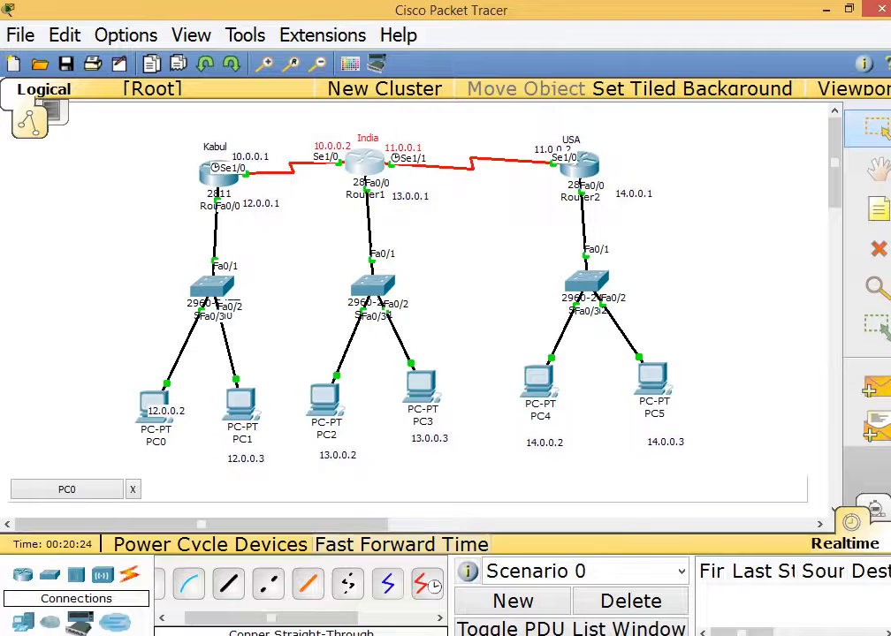
click(537, 576)
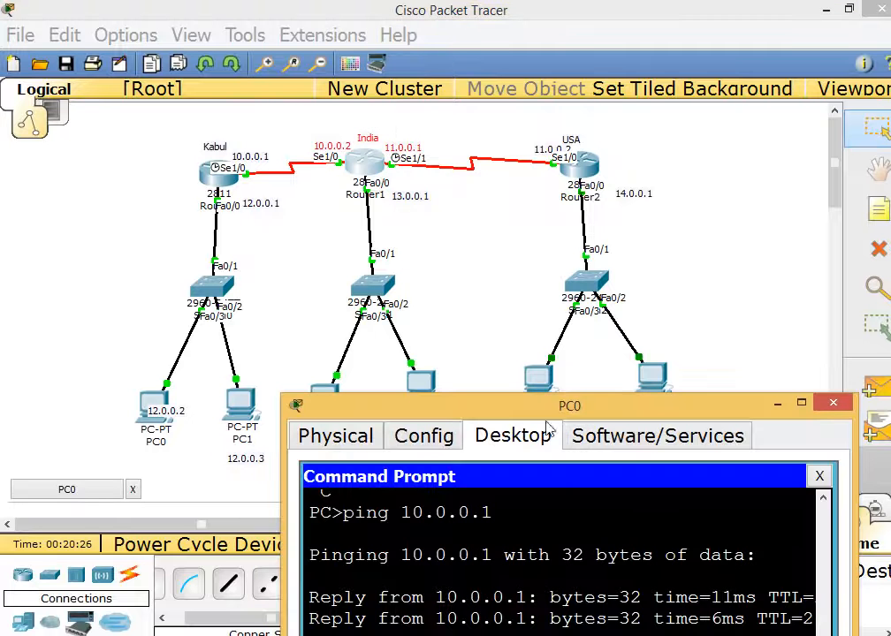
drag(553, 411, 513, 87)
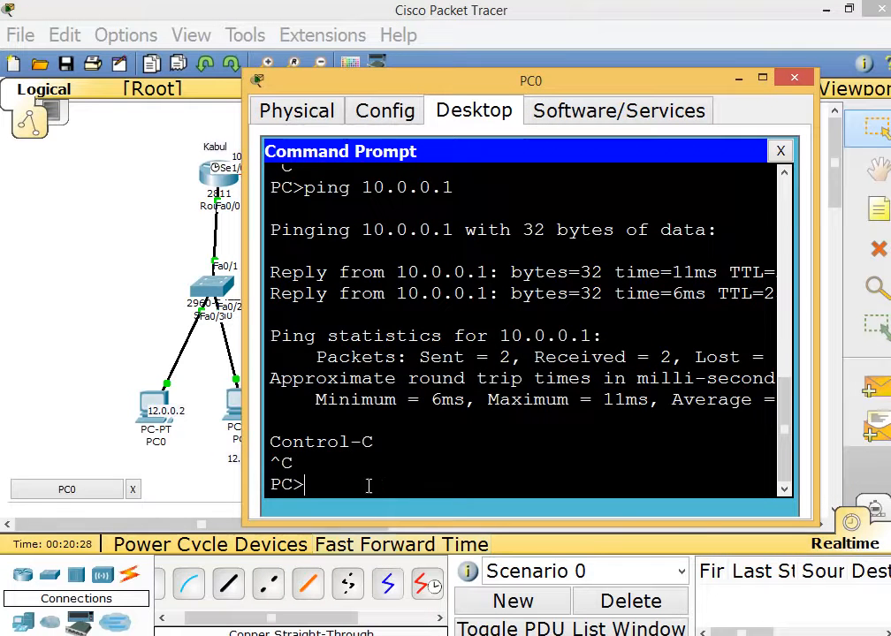
Ping 10.0.0.2 from PC0, which times out, then close PC0 and select the whole topology.
key(Up)
text(2)
key(Return)
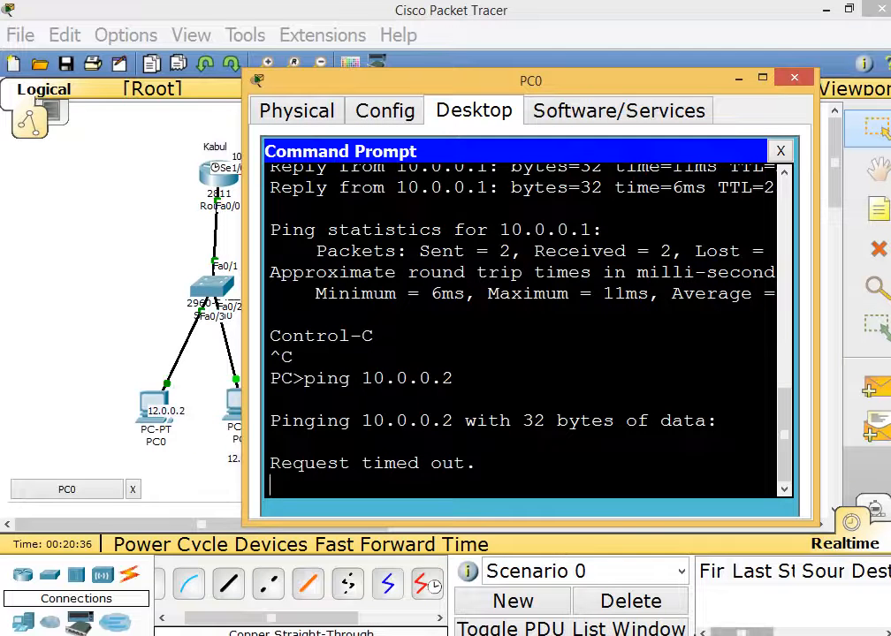
click(795, 80)
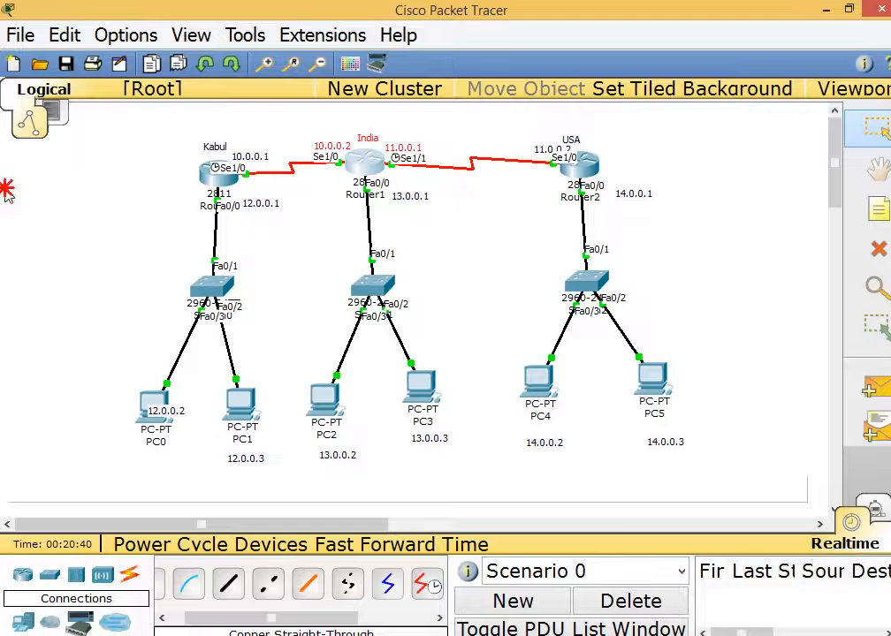
drag(163, 104, 710, 482)
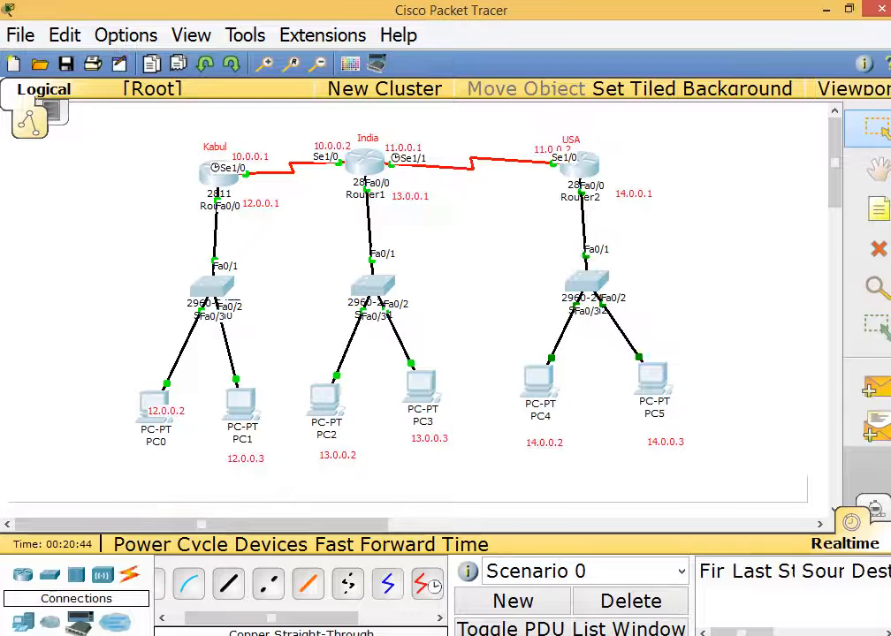